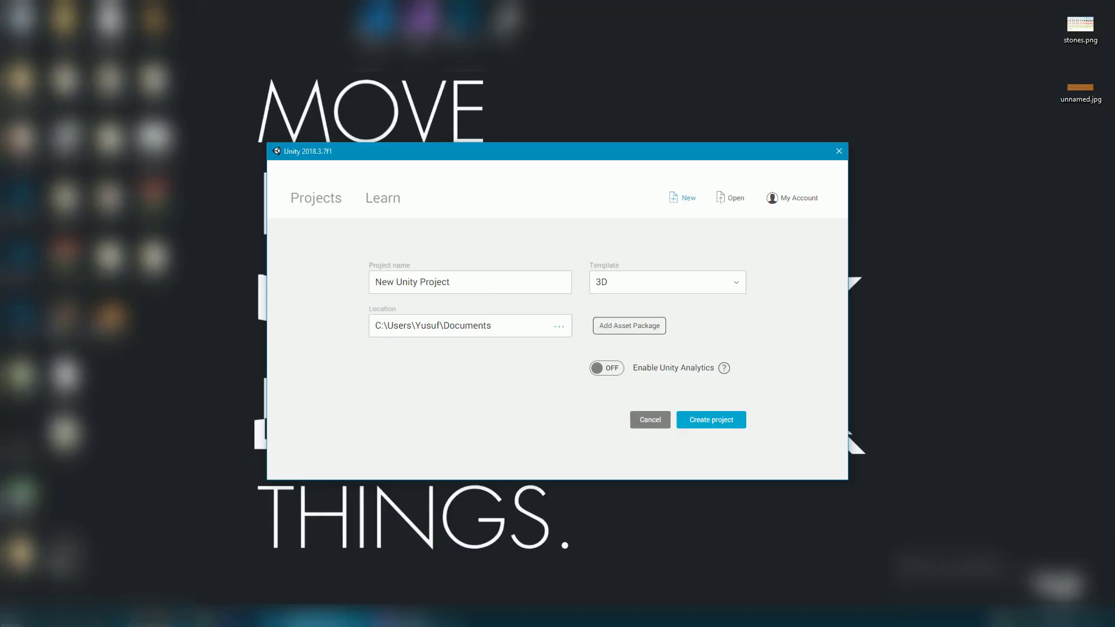
Select the whole default 'New Unity Project' name in the Project name field
left_click(457, 283)
double_click(457, 283)
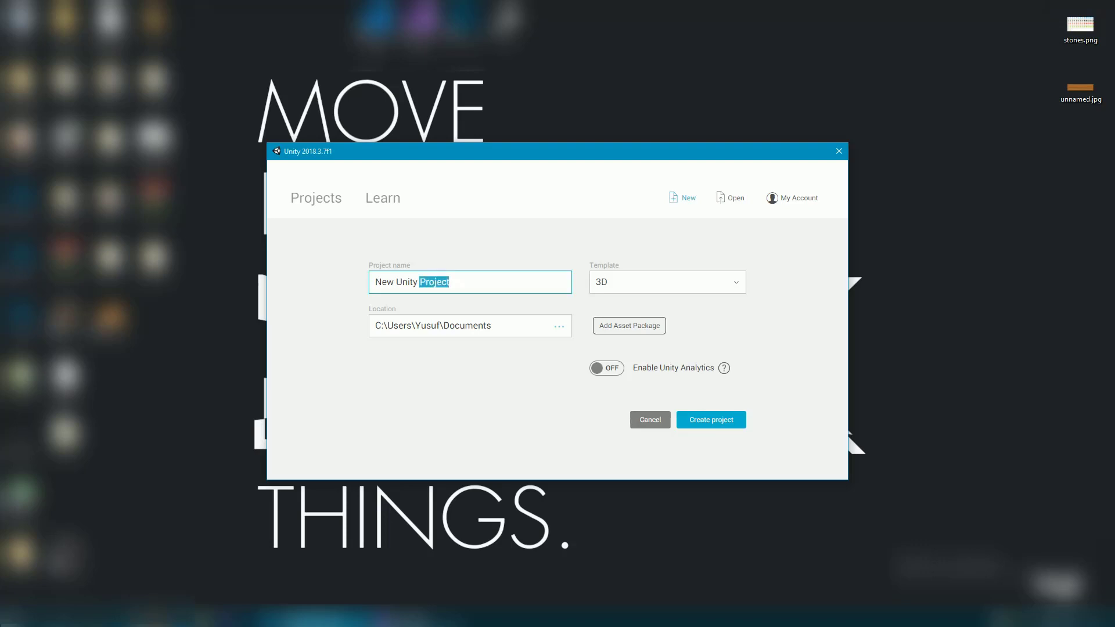
triple_click(457, 283)
Name the project 'Okey', choose the 2D template, and create it
type("O")
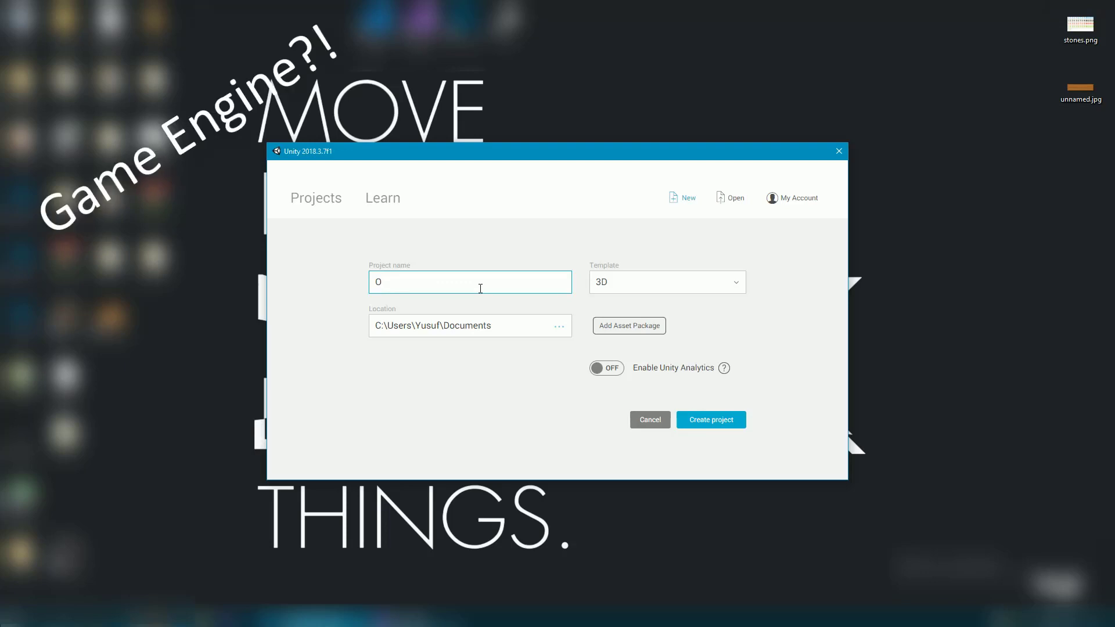
type("ke")
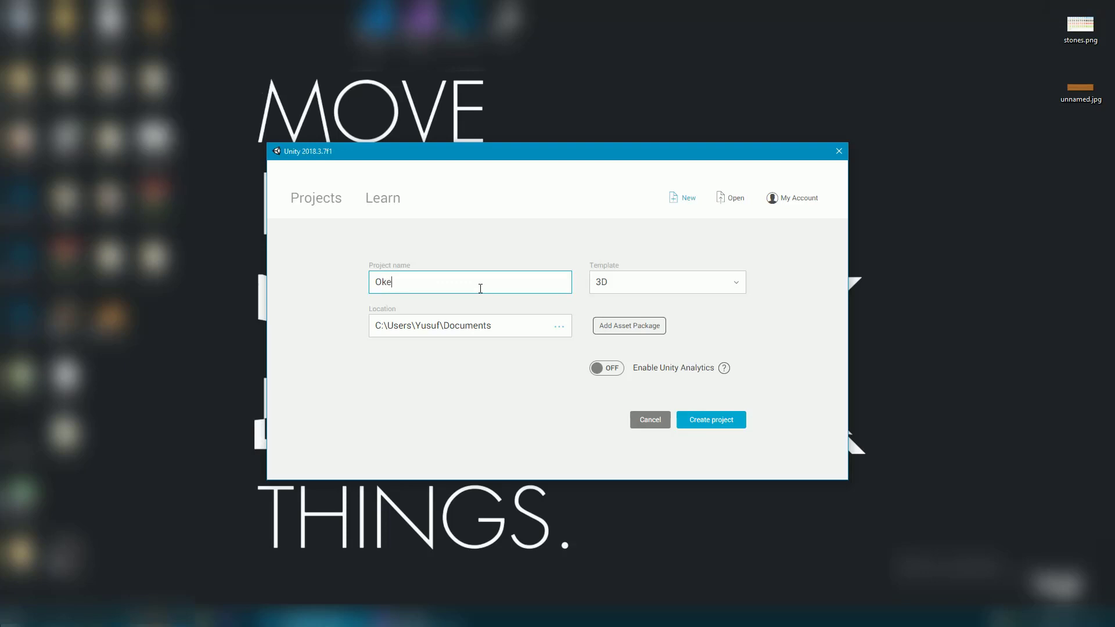
type("y")
left_click(606, 284)
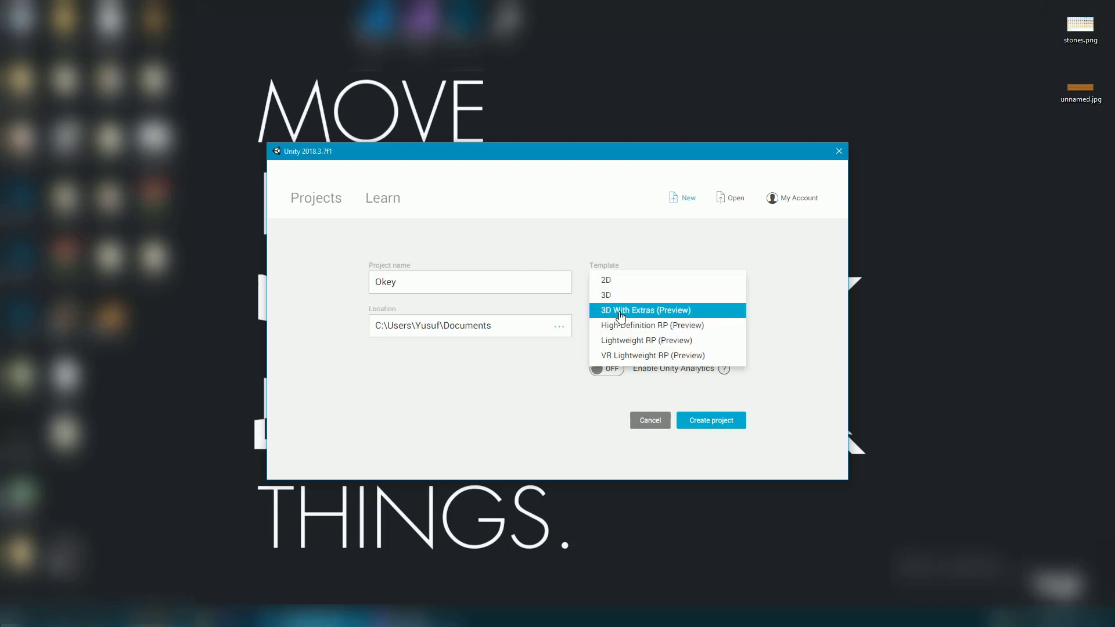
left_click(618, 282)
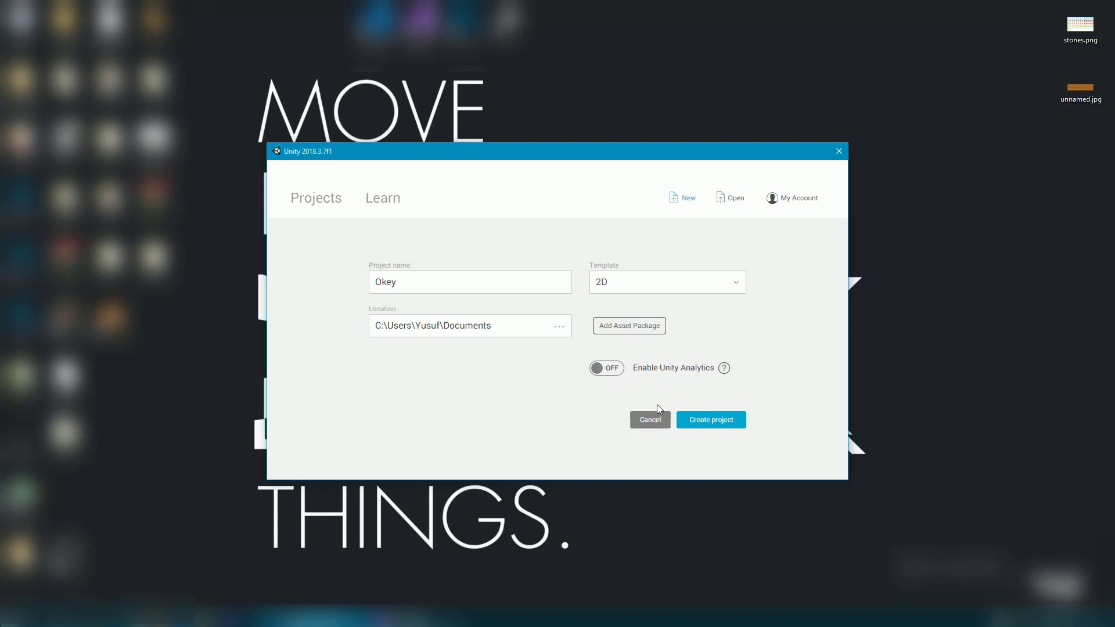
left_click(700, 423)
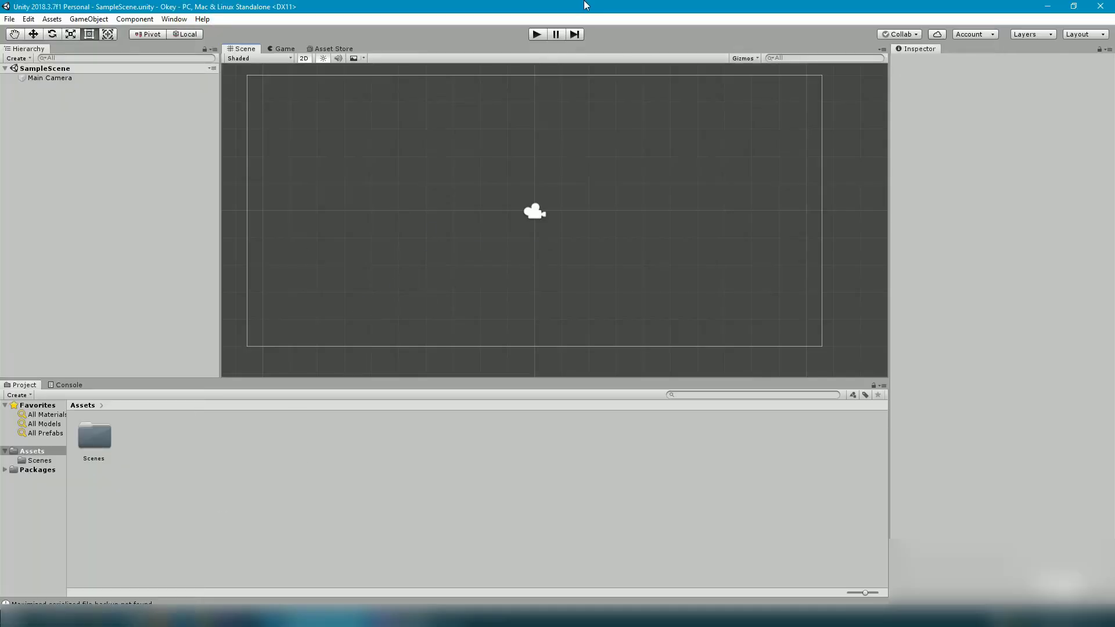
Restore and reposition the Unity editor window, minimizing the capture app behind it
double_click(587, 6)
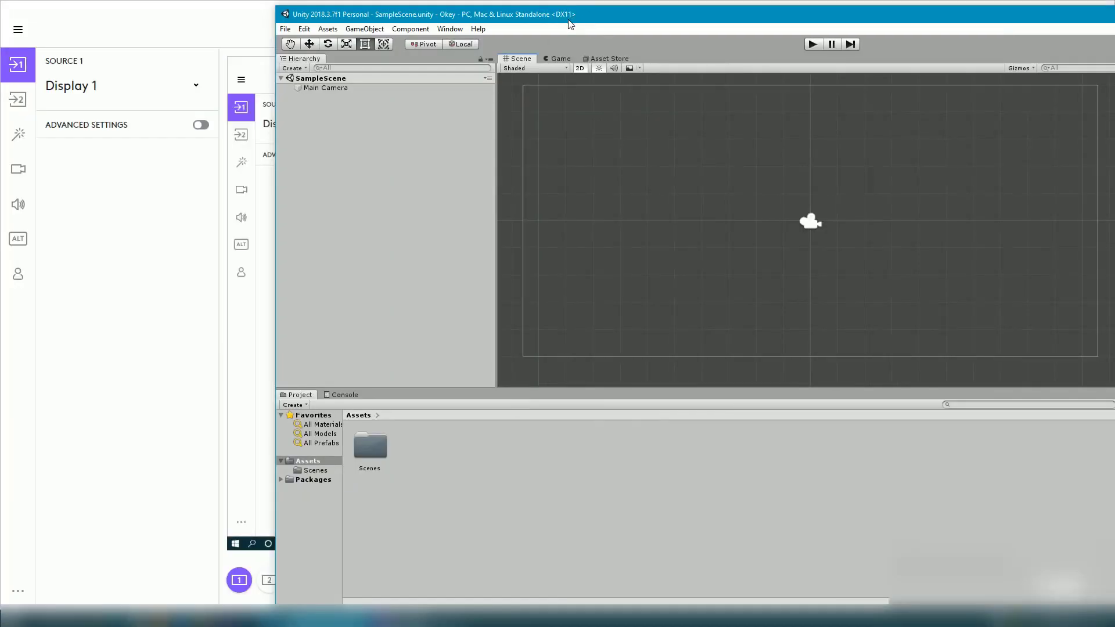
left_click_drag(570, 16, 521, 187)
left_click(1051, 16)
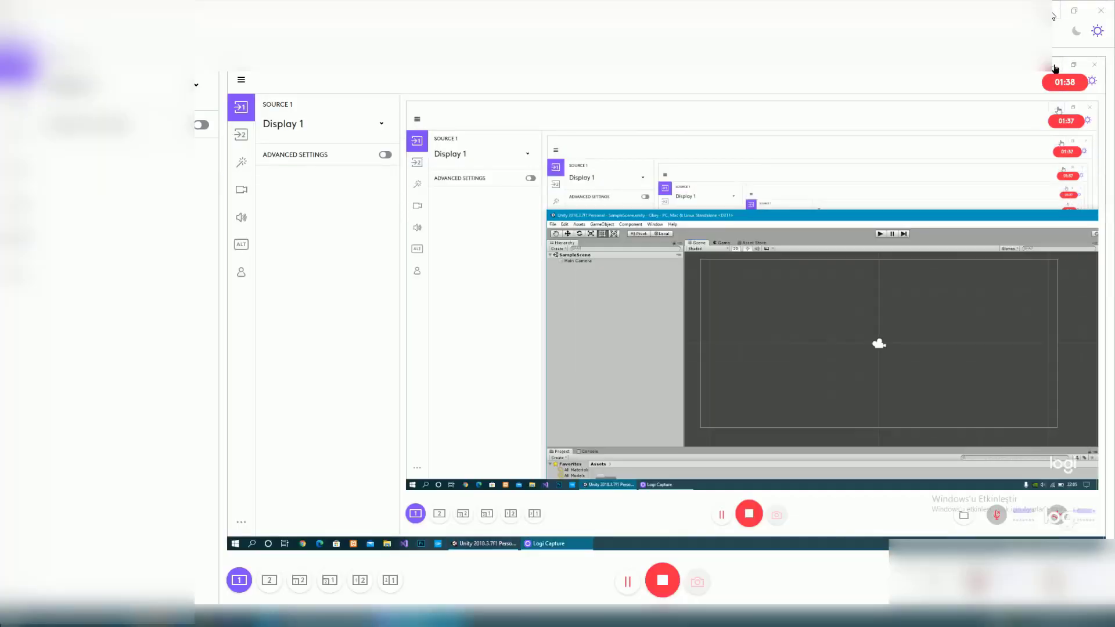
left_click_drag(572, 185, 620, 91)
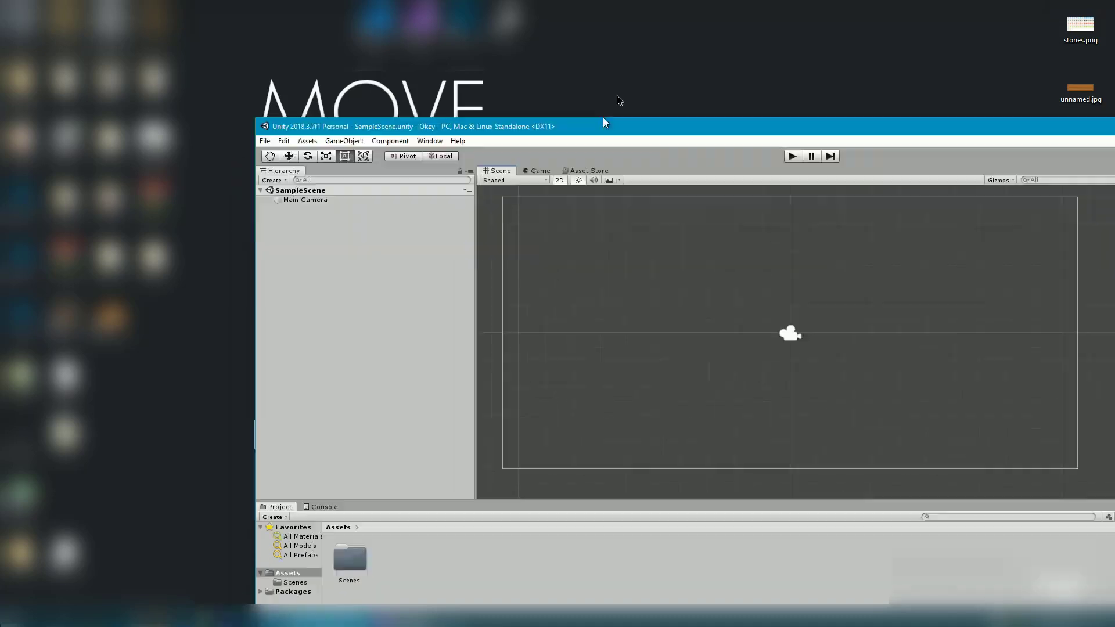
Create a new folder named 'Sprites' in Assets
right_click(389, 566)
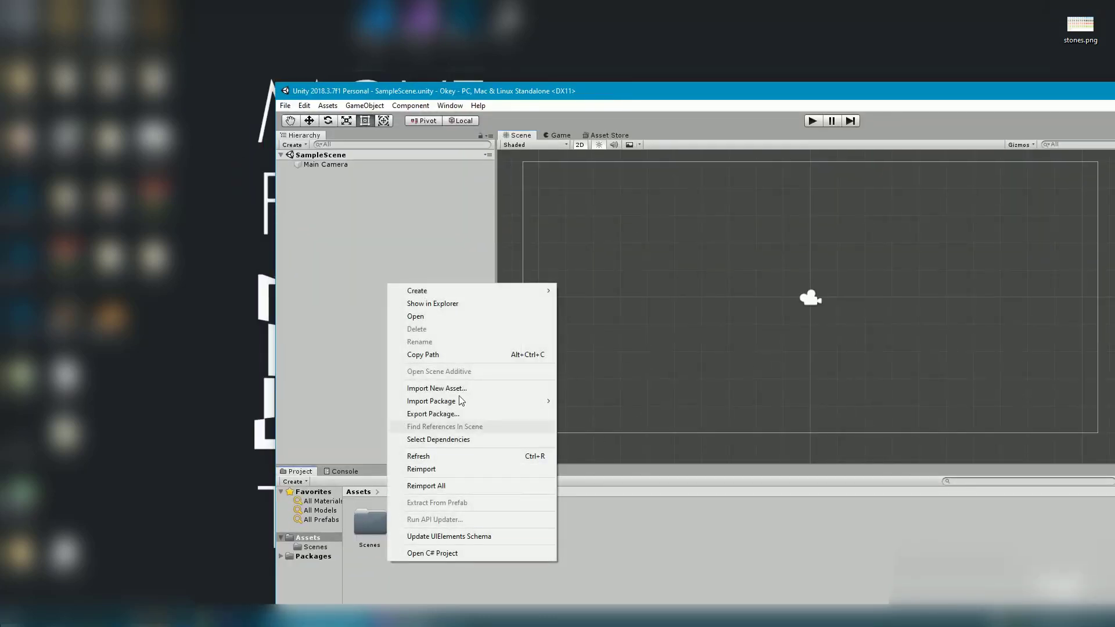
mouse_move(407, 292)
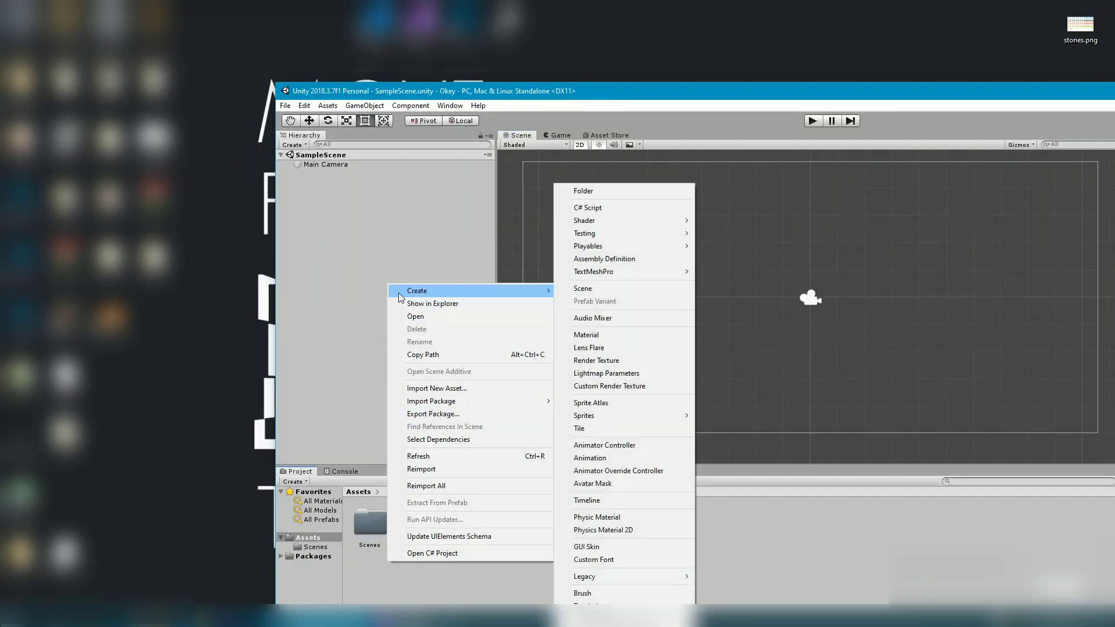
left_click(609, 193)
type("Sprite")
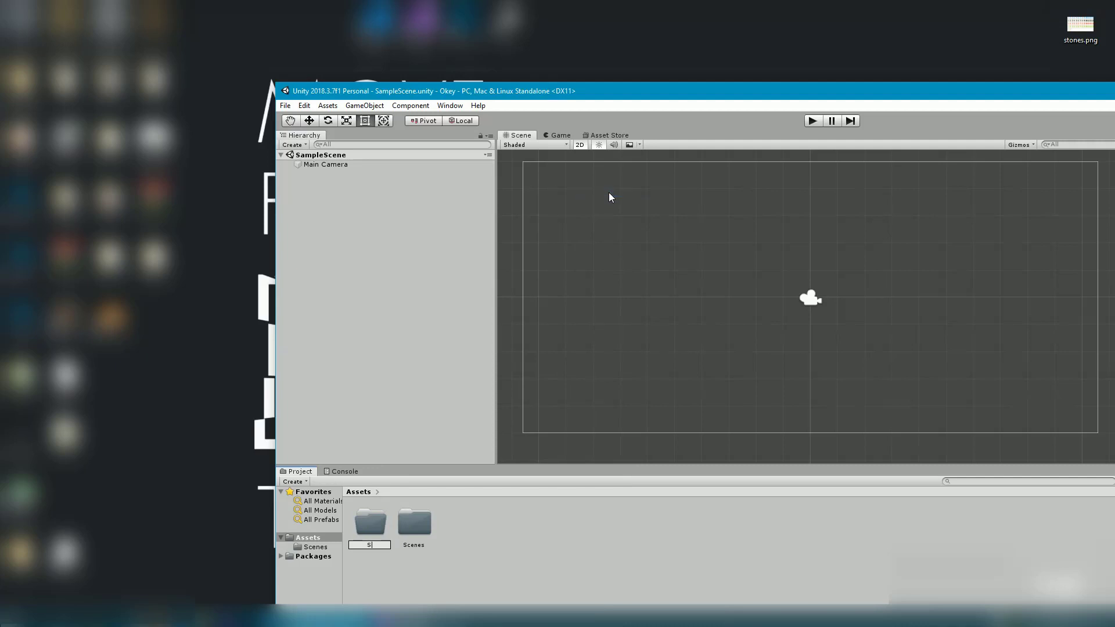
type("s")
key("Return")
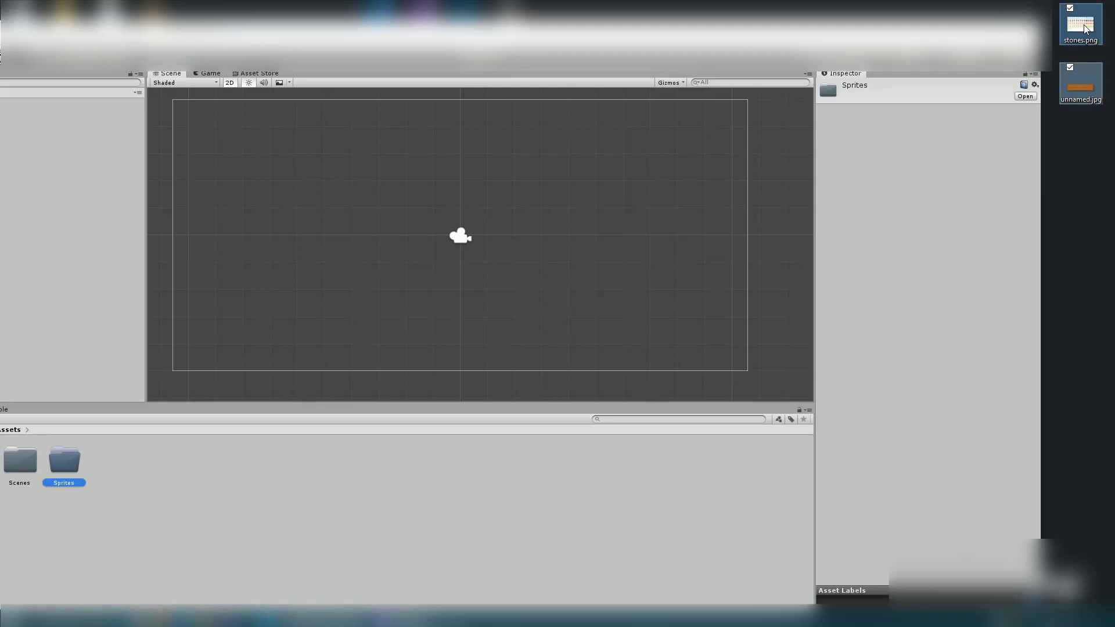
Import stones.png into the Sprites folder and rename the 'unnamed' image to 'istaka'
left_click_drag(1085, 29, 64, 460)
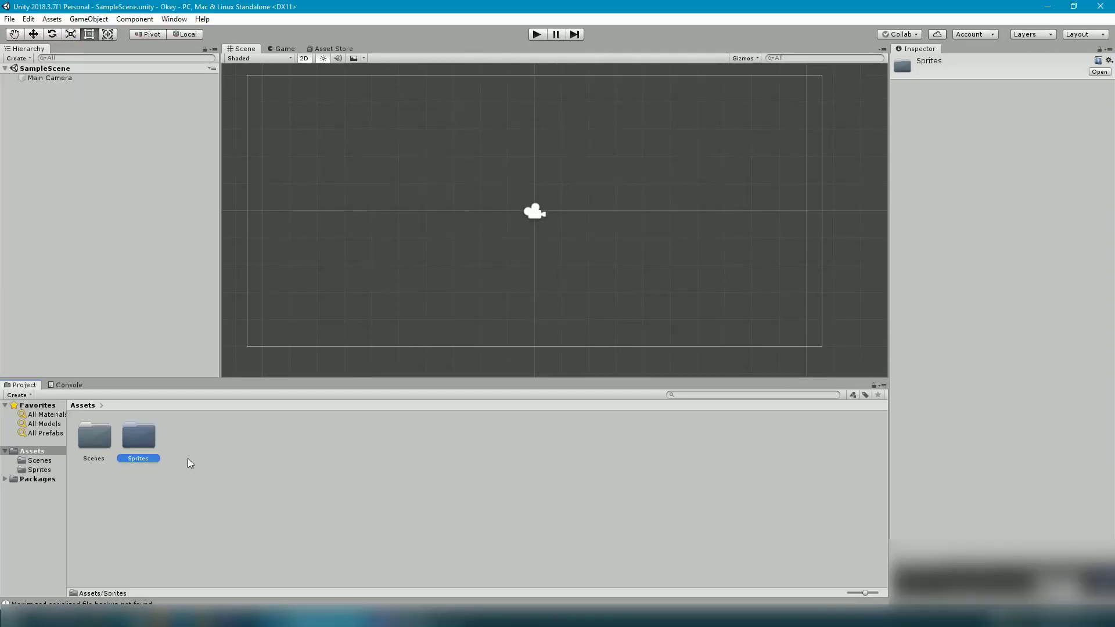
double_click(137, 439)
left_click(100, 441)
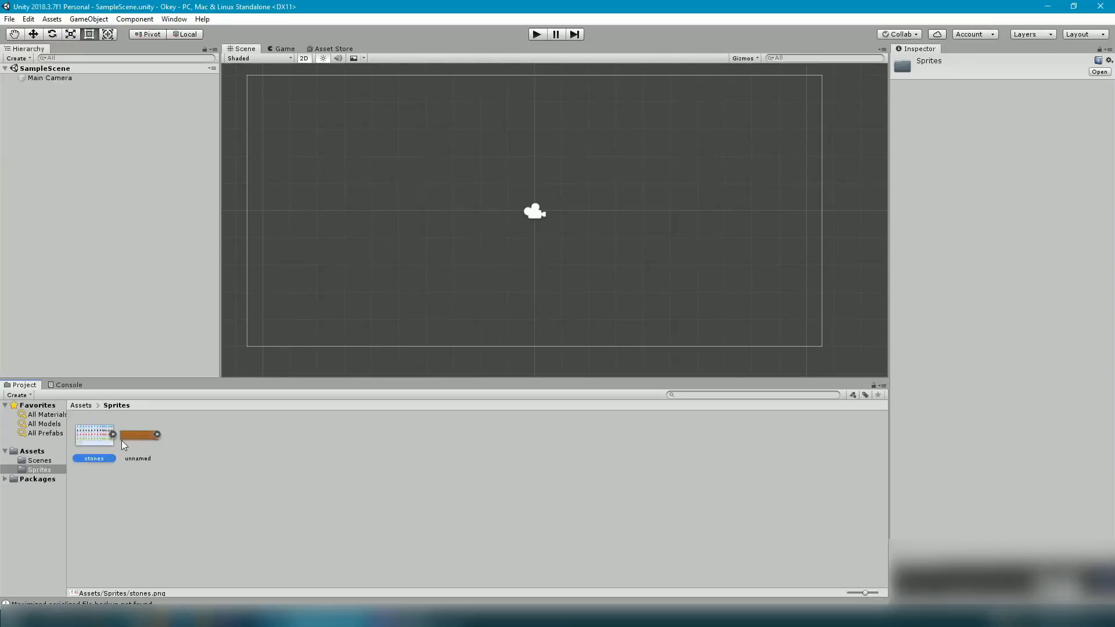
left_click(139, 440)
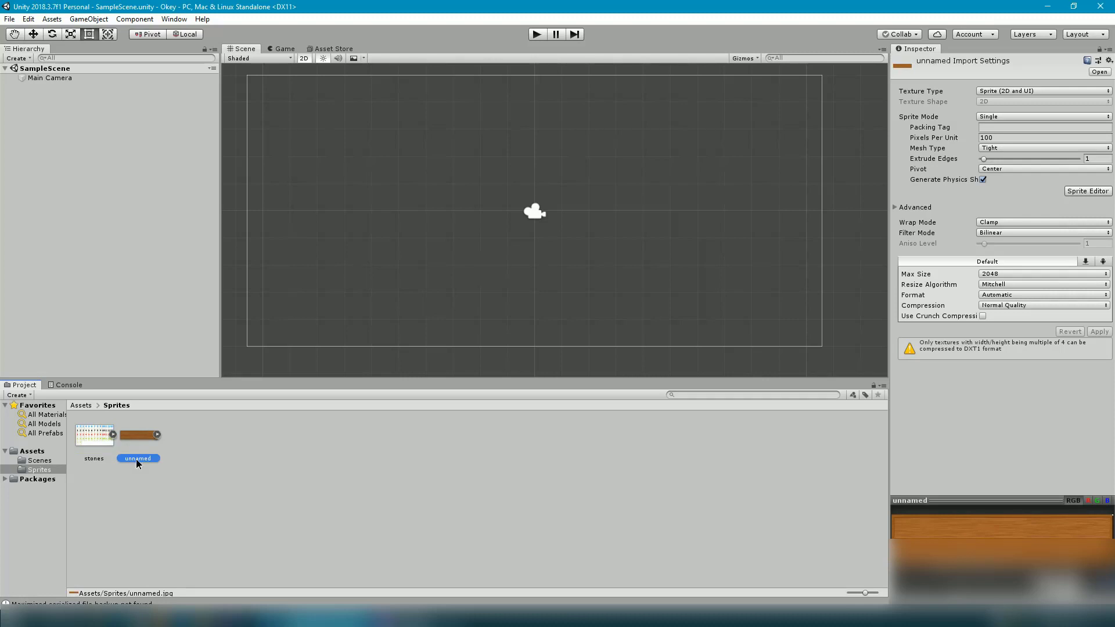
left_click(137, 460)
key("BackSpace")
type("ista")
type("ka")
key("Return")
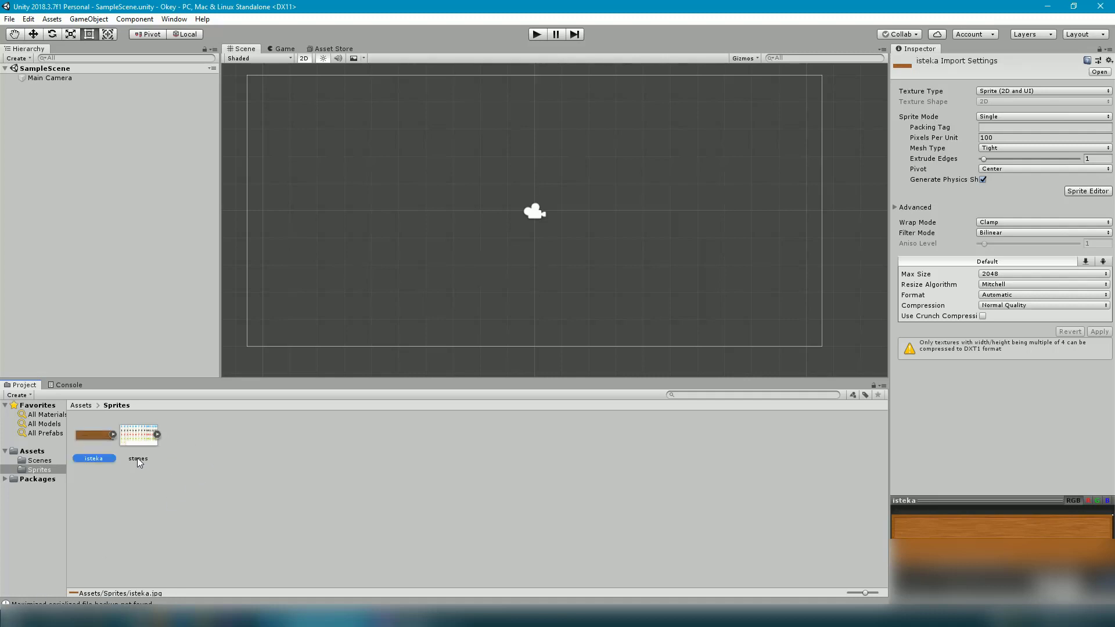
Preview the plank and stones images in an external viewer, then close it
left_click(140, 459)
double_click(96, 457)
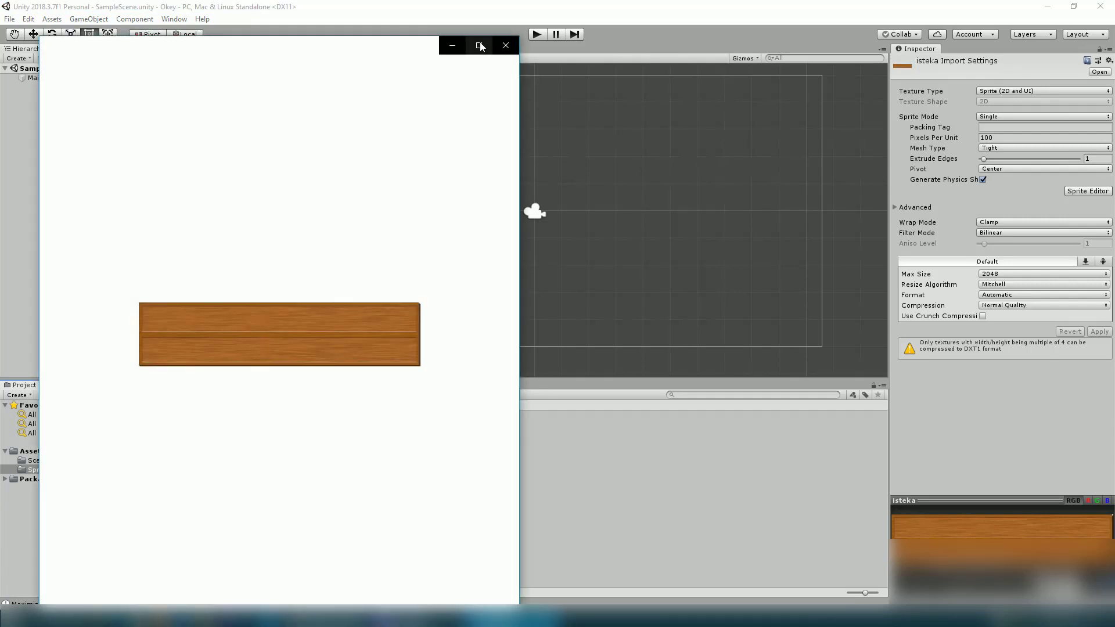
left_click(506, 45)
double_click(94, 439)
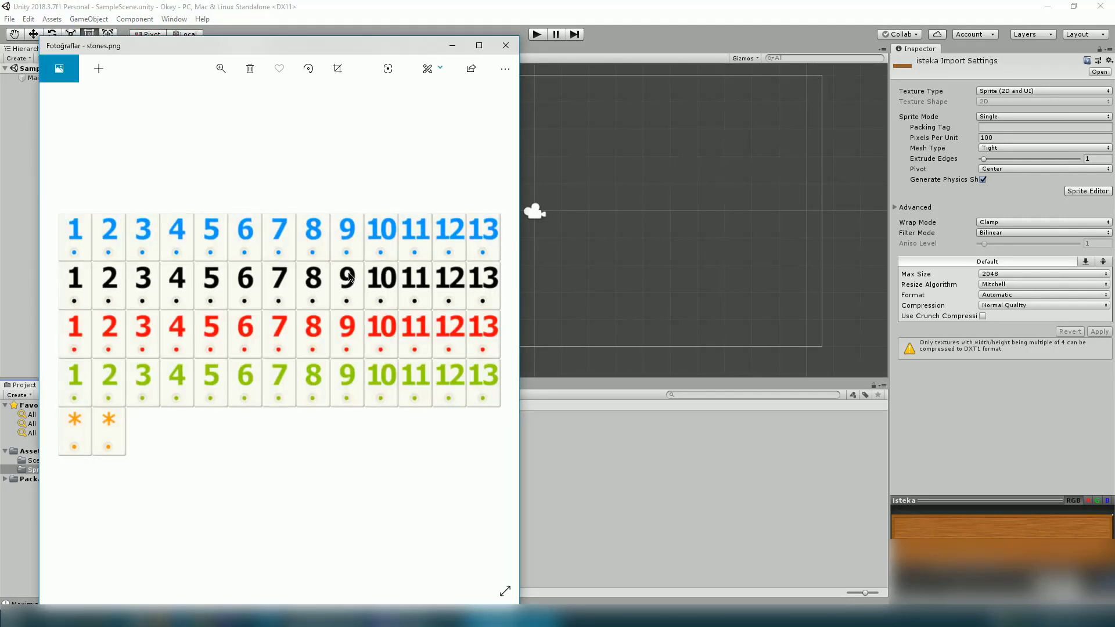
scroll(348, 271, "up", 3)
left_click(510, 47)
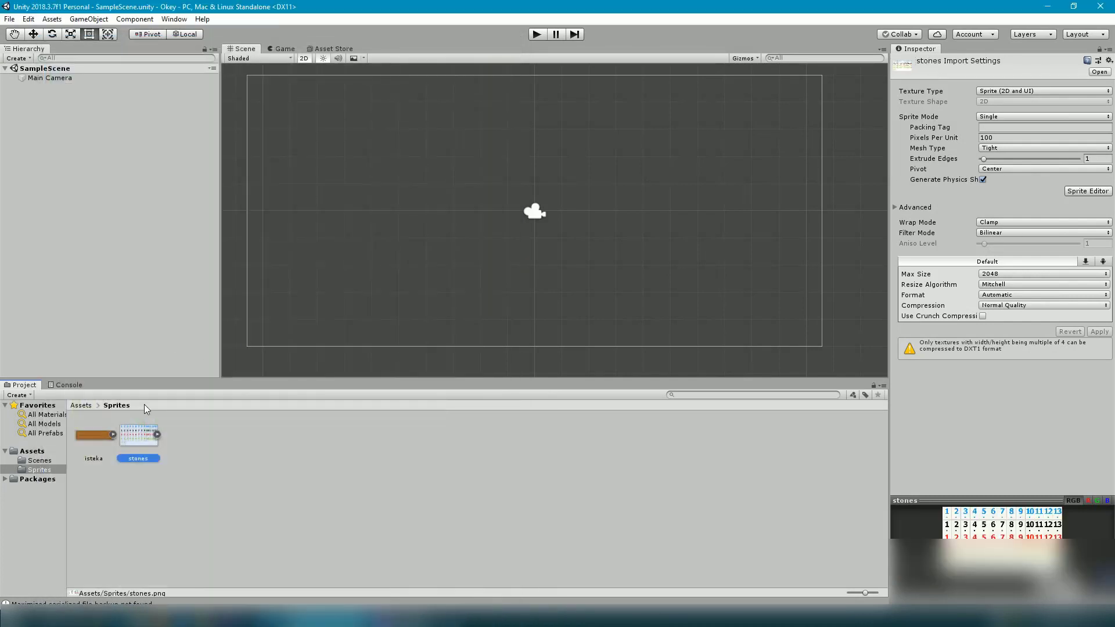
Rename the plank image to 'wood'
left_click(106, 462)
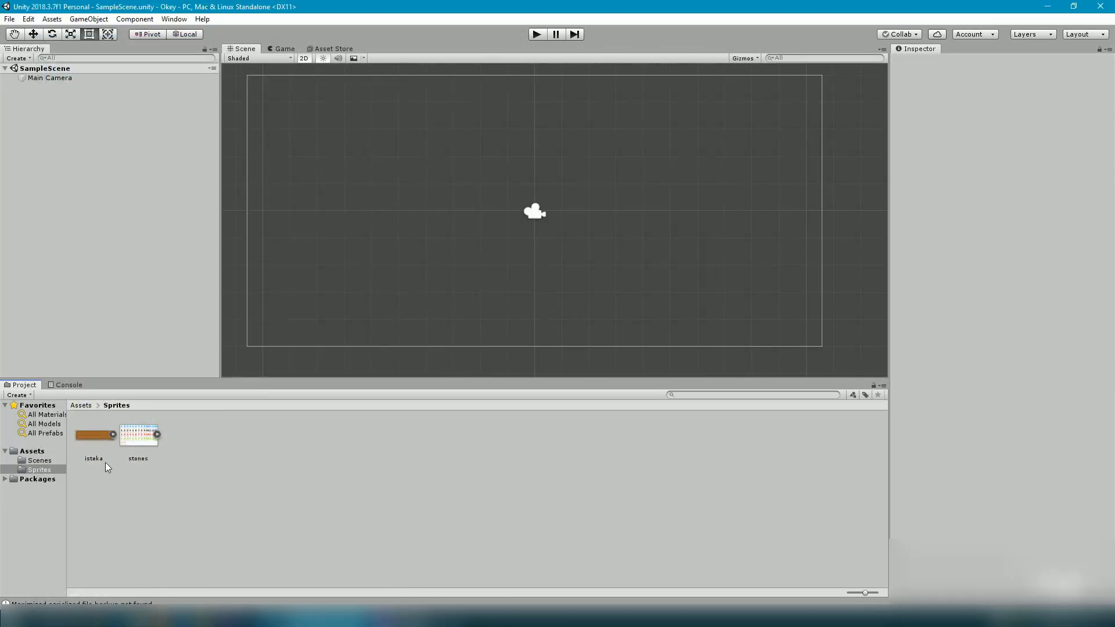
left_click(99, 461)
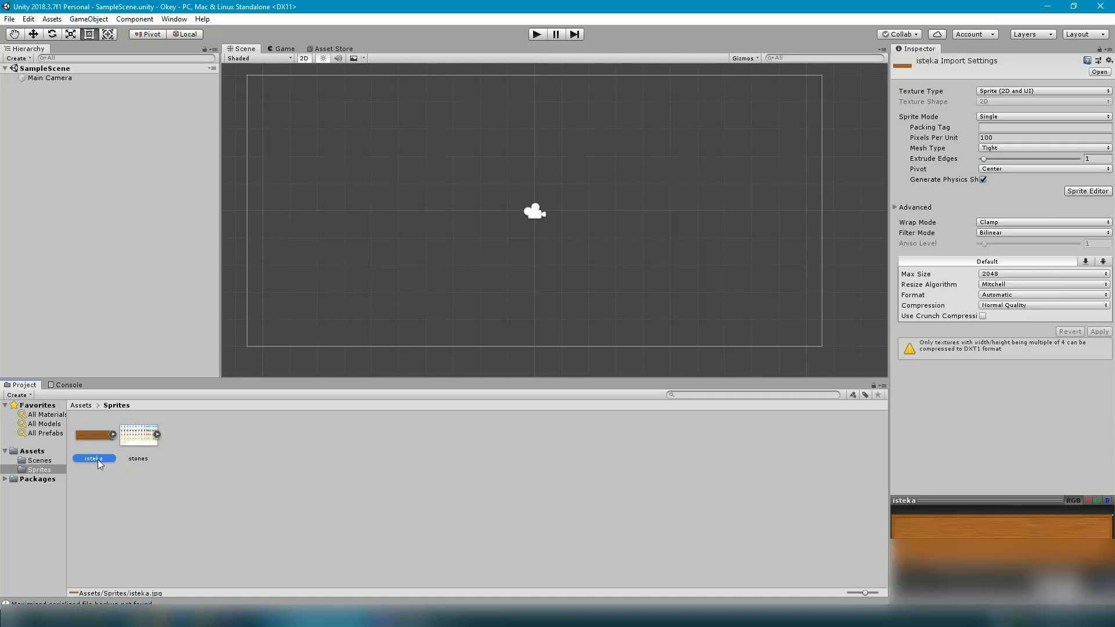
left_click(99, 461)
type("wood")
key("Return")
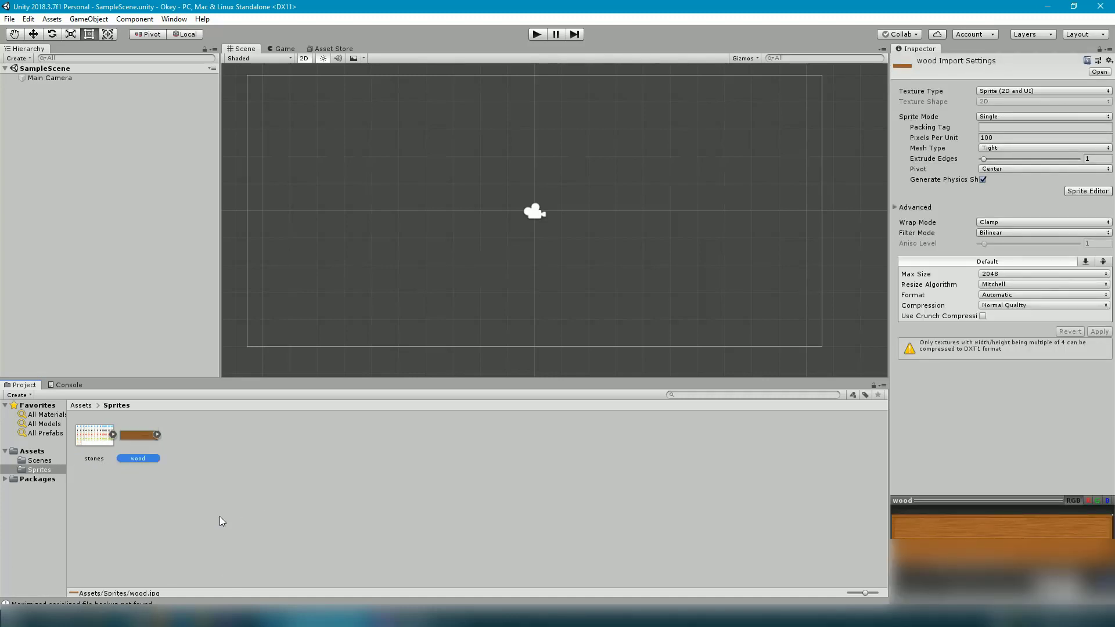
left_click(219, 517)
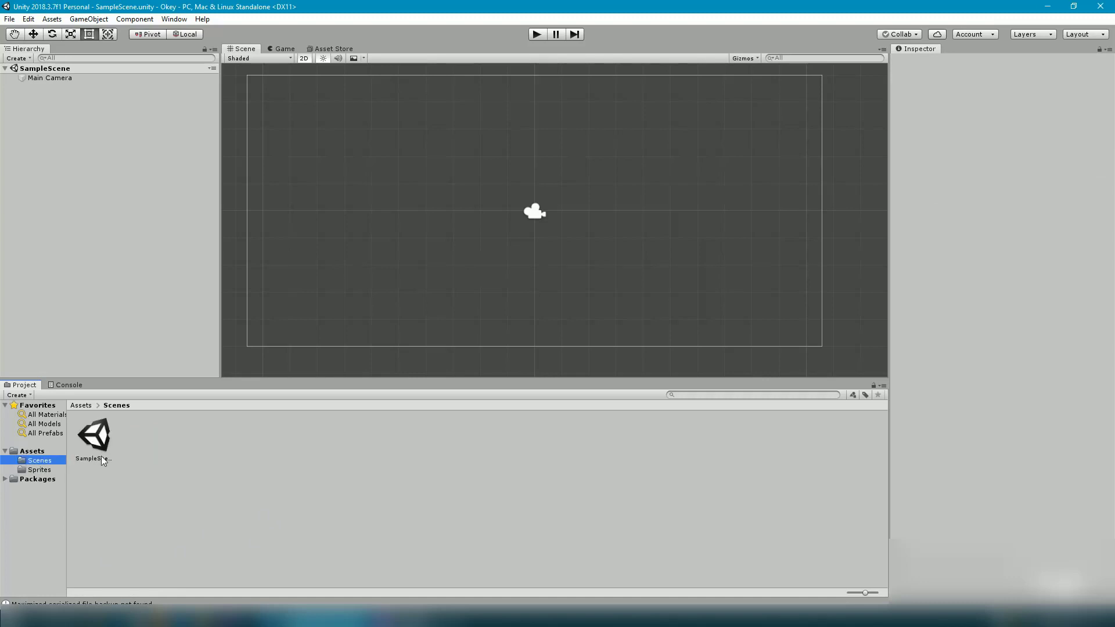
Drop the wood sprite into the scene, scale it to about 3.35, and move it lower left
left_click_drag(137, 435, 532, 256)
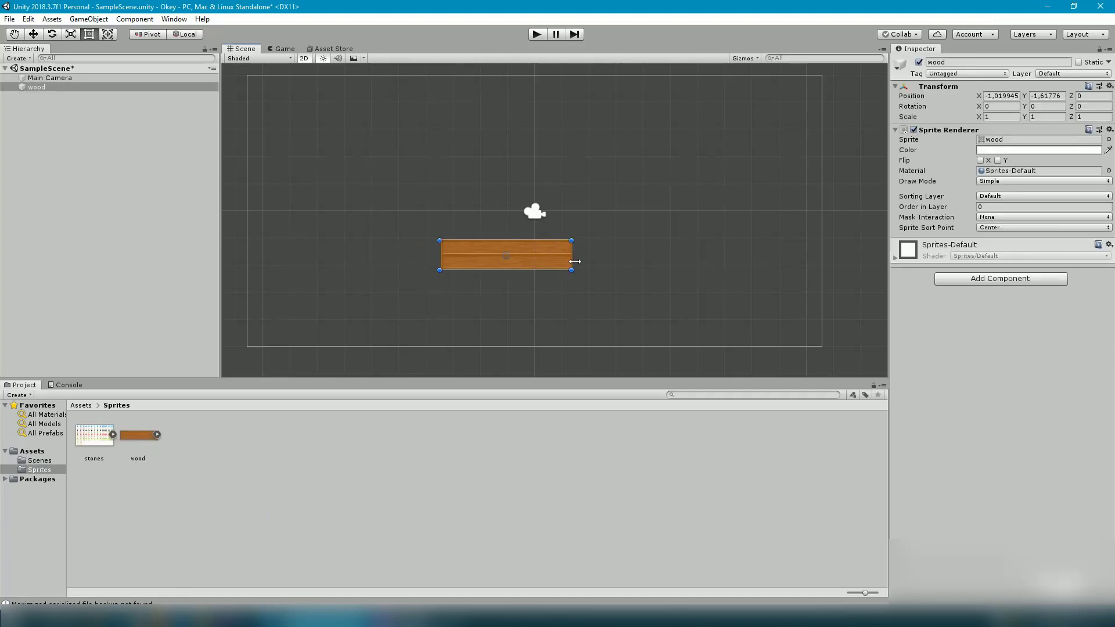
mouse_move(573, 268)
left_mouse_down()
mouse_move(804, 324)
mouse_move(769, 323)
left_mouse_up()
key("ctrl+z")
left_click_drag(571, 269, 616, 280)
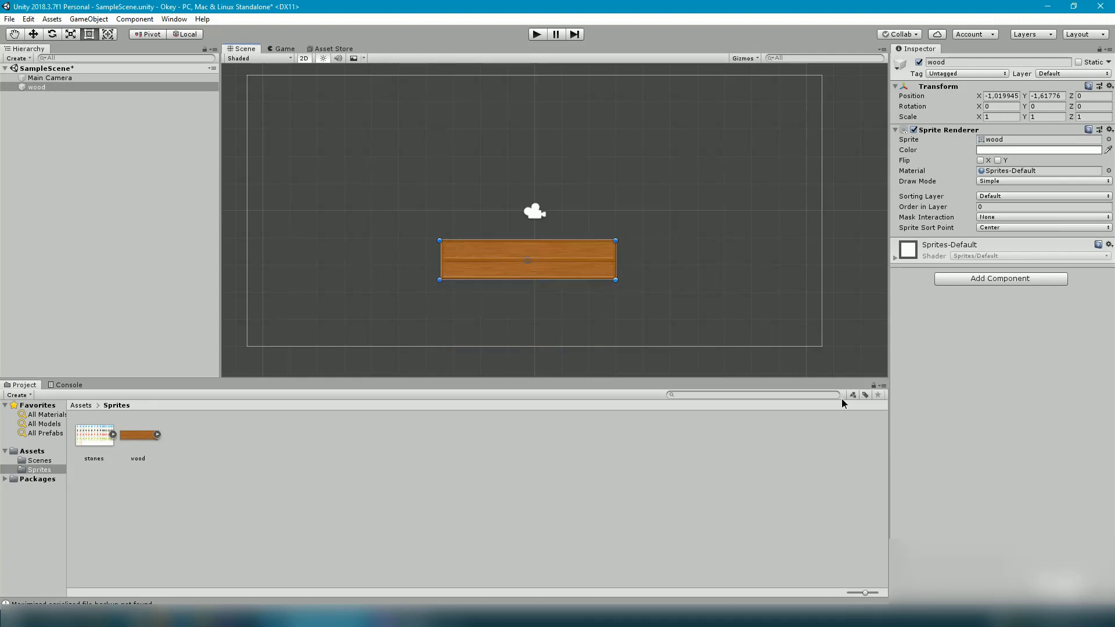
left_click_drag(843, 400, 863, 420)
left_click_drag(775, 273, 552, 282)
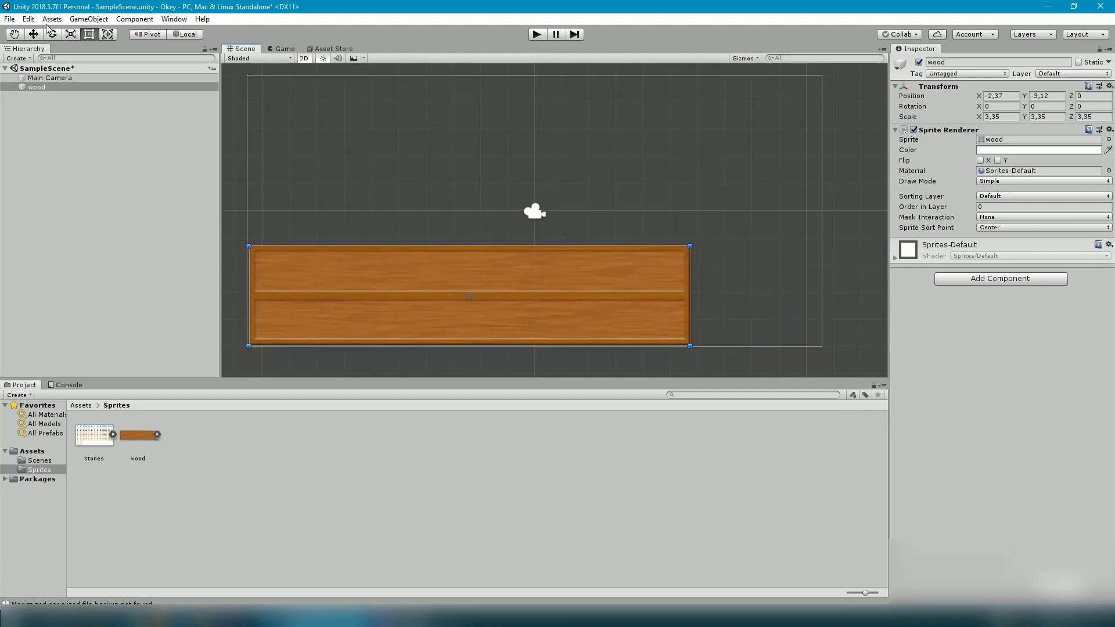
Switch the build platform to Android in Build Settings, then enlarge the wood plank slightly
left_click(11, 18)
left_click(35, 133)
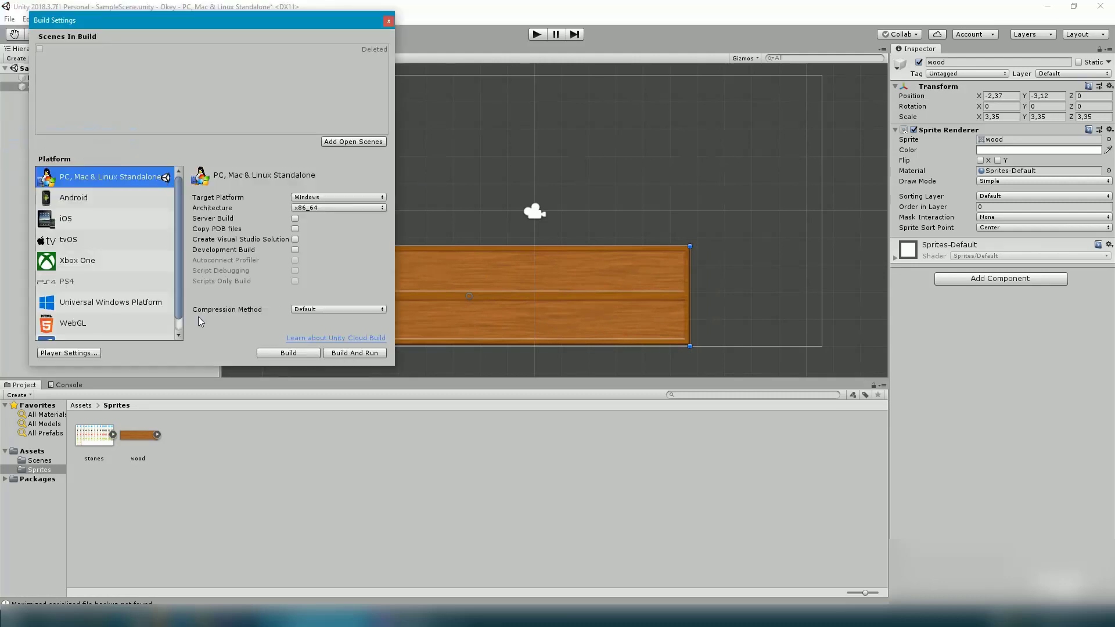
left_click(85, 201)
left_click(273, 354)
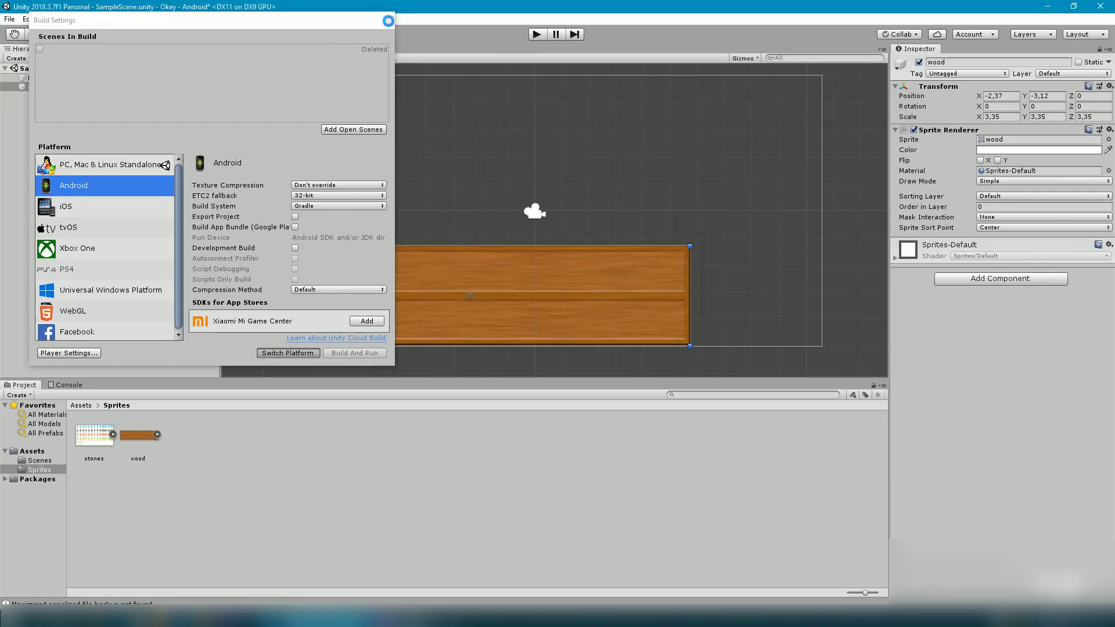
left_click(388, 20)
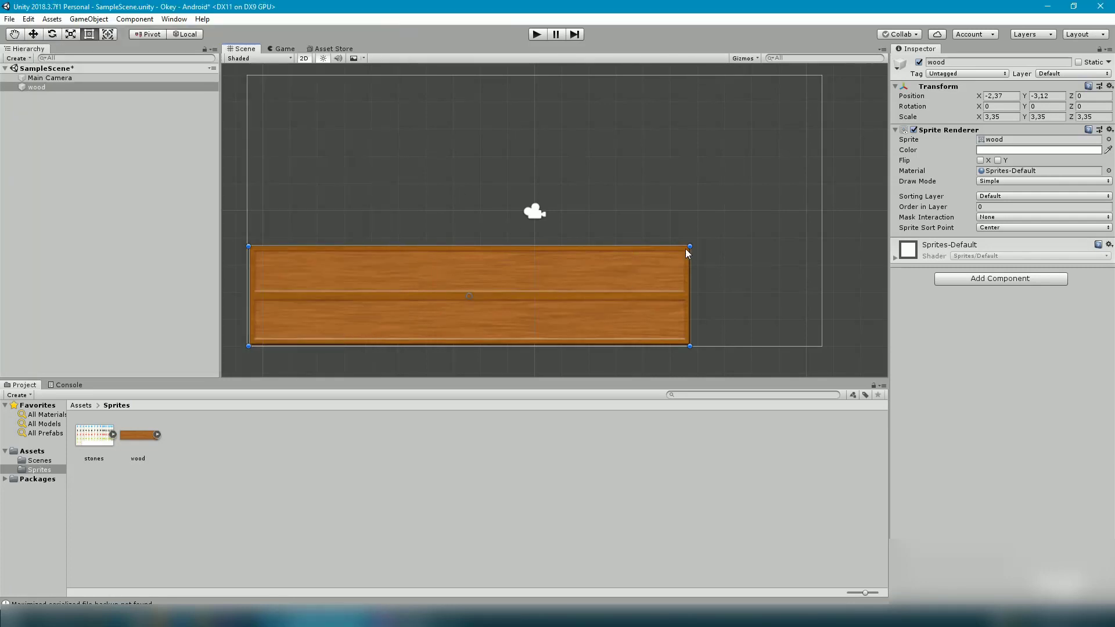
mouse_move(690, 247)
left_mouse_down("shift")
mouse_move(737, 263)
mouse_move(691, 256)
left_mouse_up("shift")
Set the Game view to 16:9 Landscape and roughly reposition and enlarge the wood board
left_click(284, 48)
left_click(270, 58)
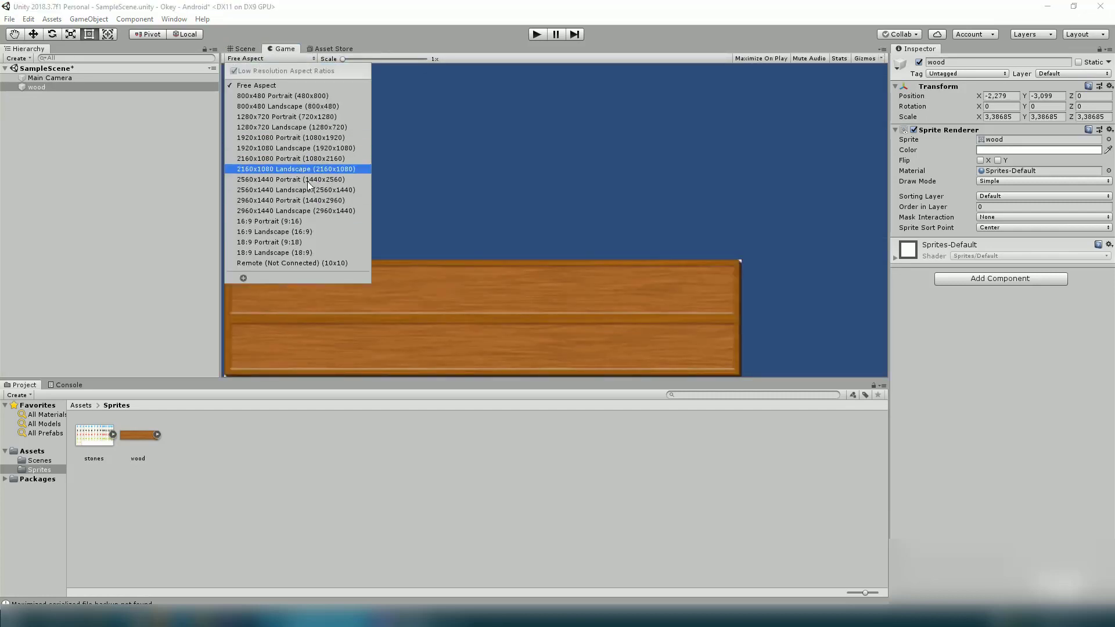
left_click(279, 231)
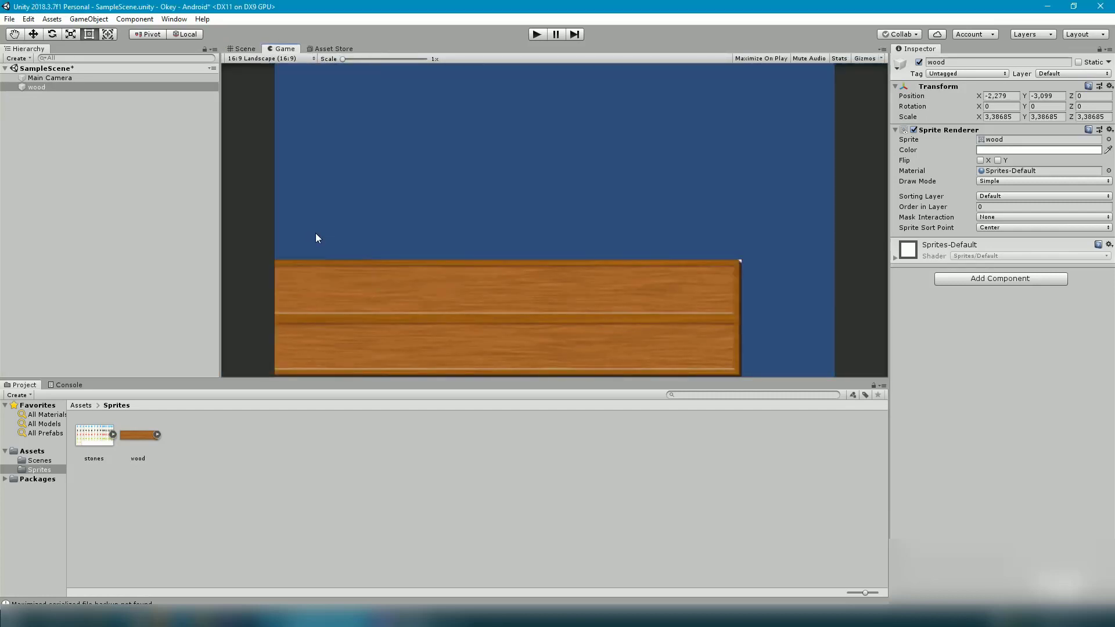
left_click(241, 49)
left_click_drag(377, 297, 426, 299)
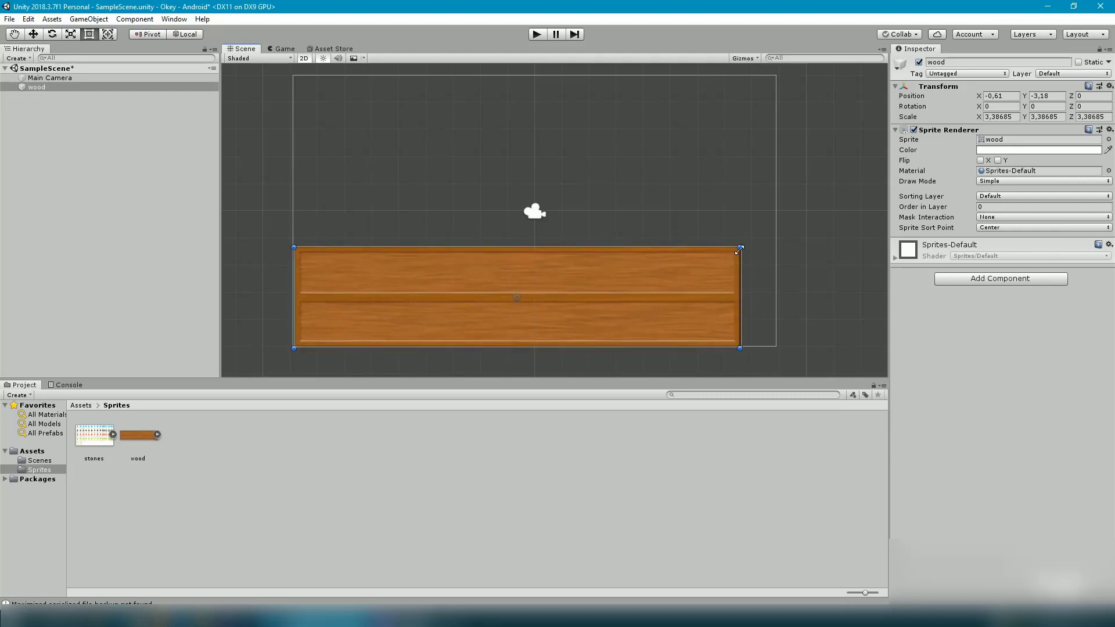
left_click_drag(739, 249, 757, 241, "shift")
left_click_drag(660, 291, 668, 296)
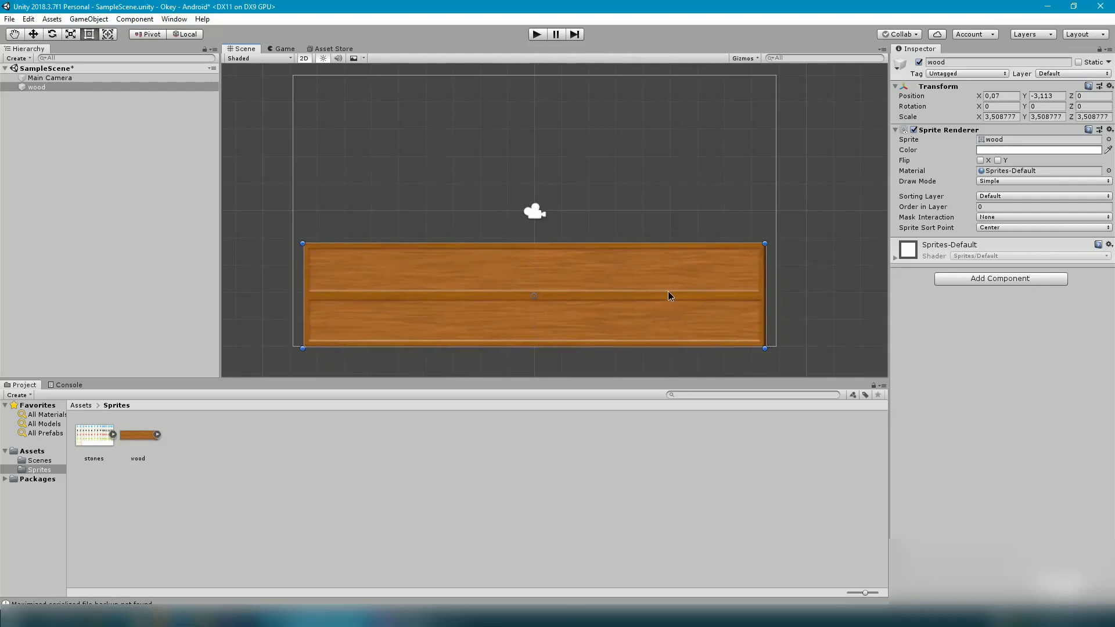
Set the wood board's position to X 0, Y -3
left_click(999, 96)
type("0")
left_click(1058, 96)
type("3")
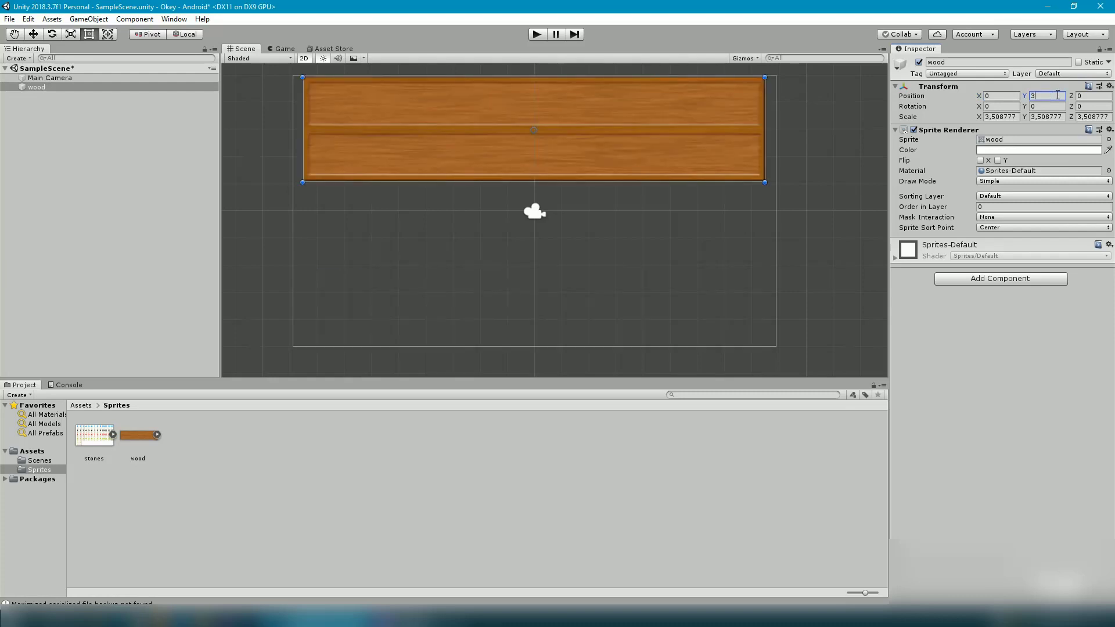
key("BackSpace")
type("-3")
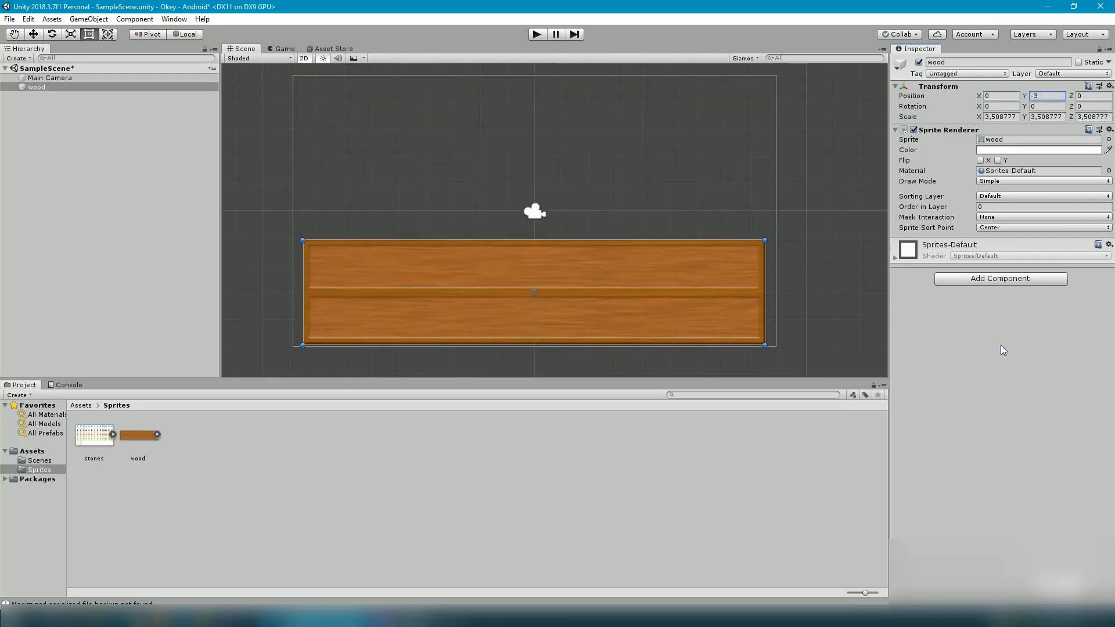
key("Return")
Set the wood board's scale to 3.5, 3, 3.5 and select the stones sprite sheet
left_click(575, 204)
left_click(609, 284)
left_click(1009, 118)
type("3,5")
left_click(1041, 118)
type("3,")
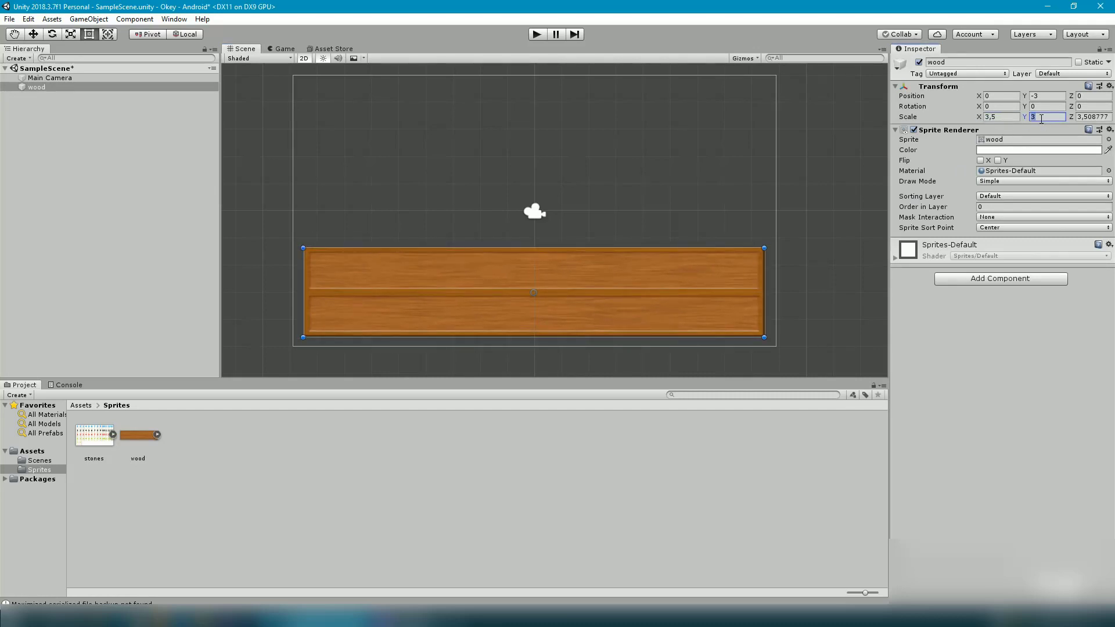
left_click(1091, 117)
type("3,5")
key("Return")
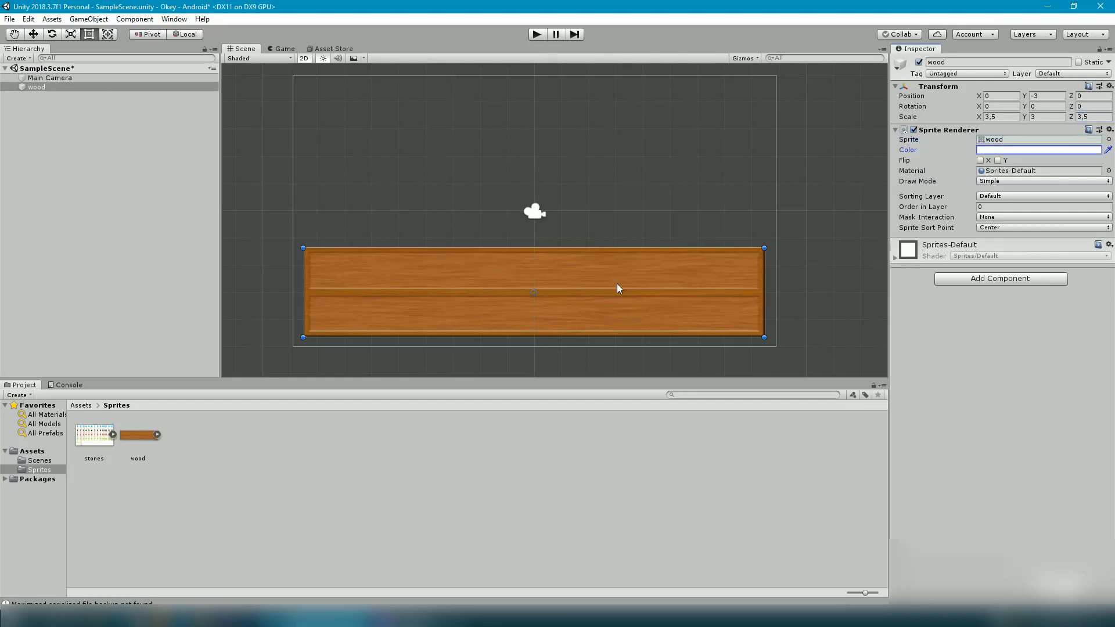
middle_click_drag(617, 283, 765, 273)
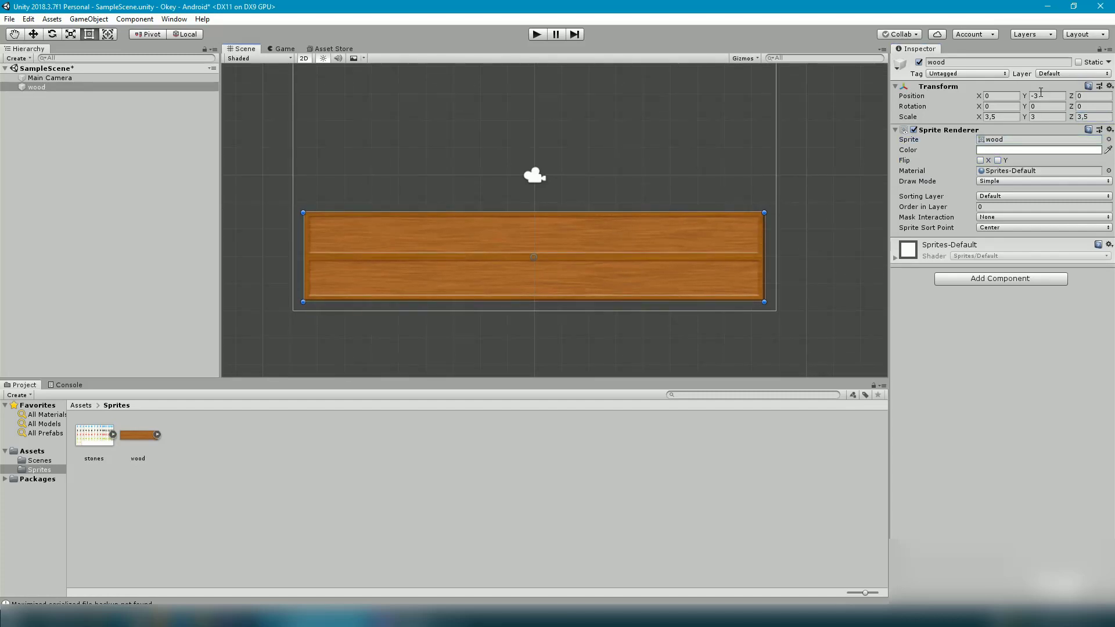
left_click(93, 449)
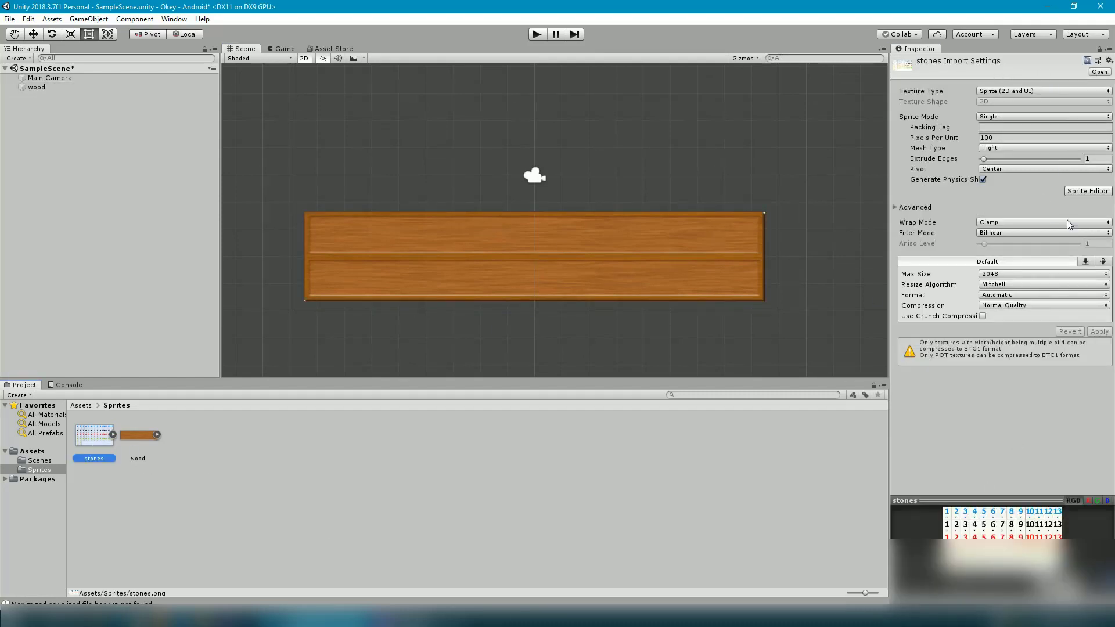
Set the stones Sprite Mode to Multiple and apply it in the Sprite Editor
left_click(1017, 117)
left_click(1000, 142)
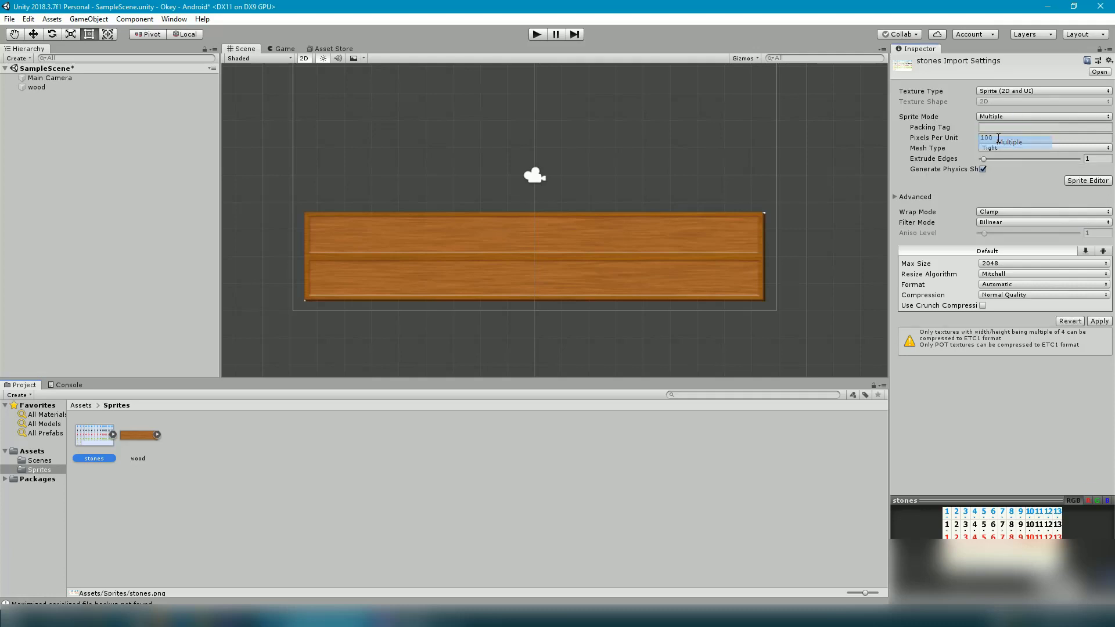
left_click(1092, 181)
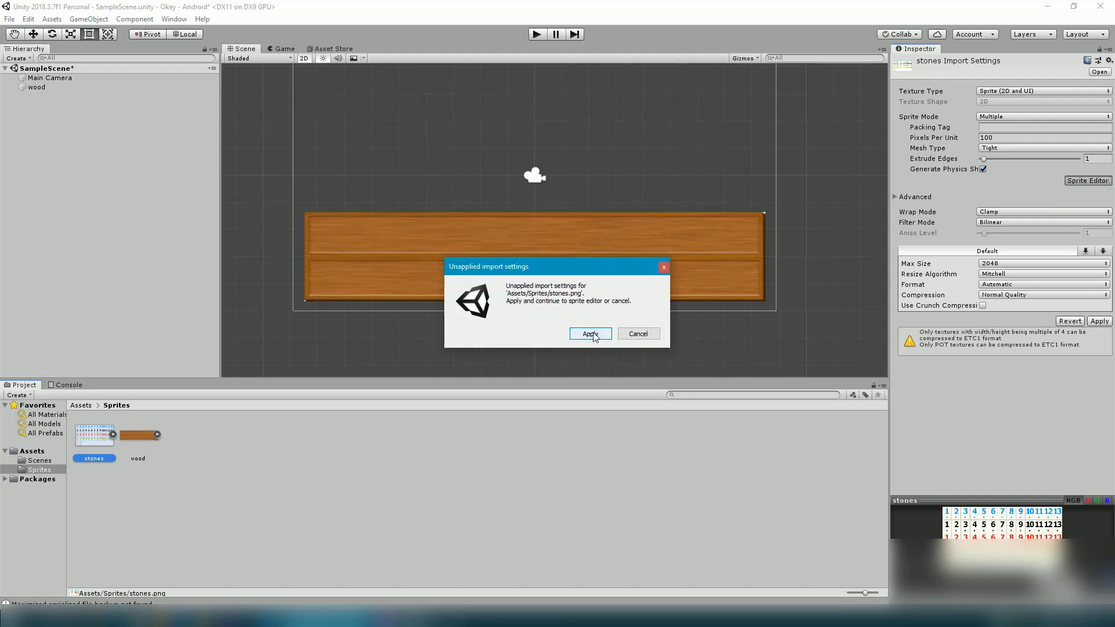
left_click(591, 334)
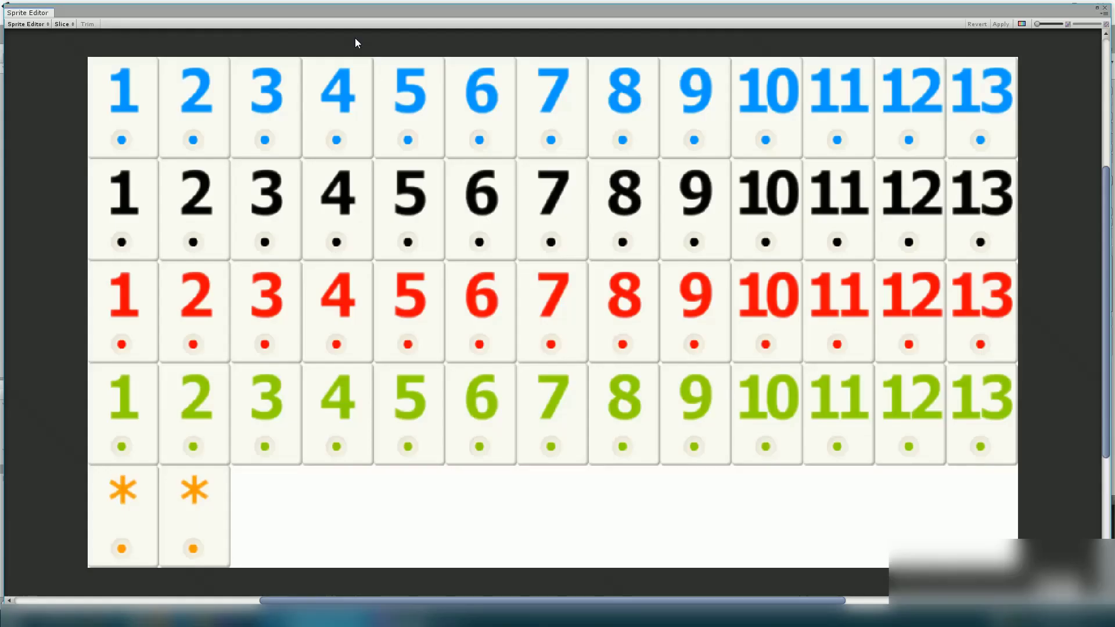
Slice the stones sheet with Grid By Cell Size, adjusting cell width to 69 pixels
left_click(64, 24)
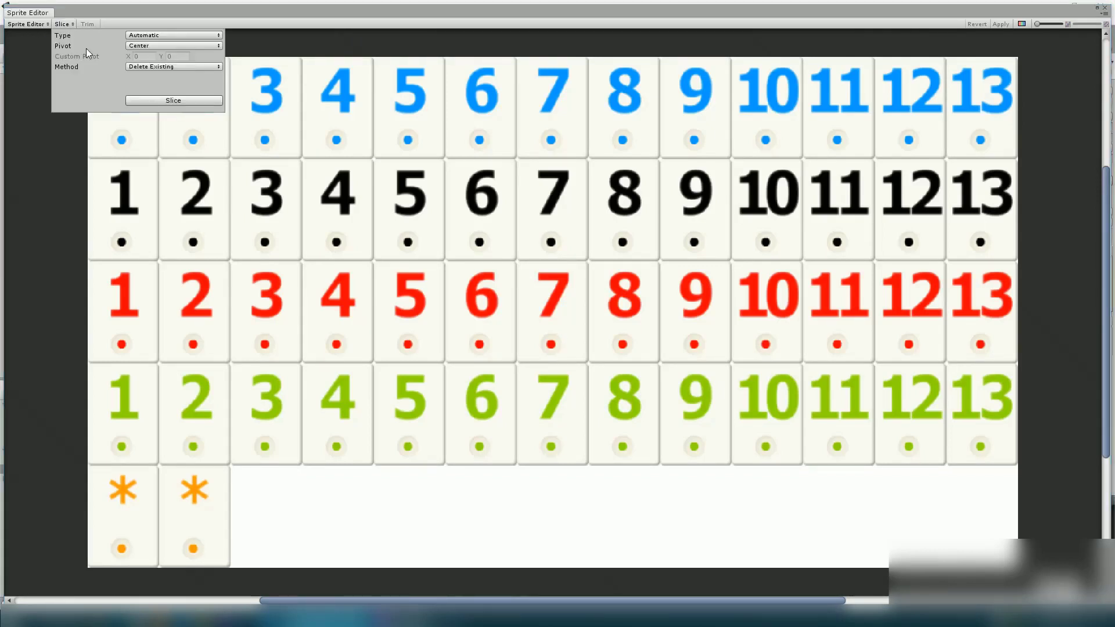
left_click(165, 35)
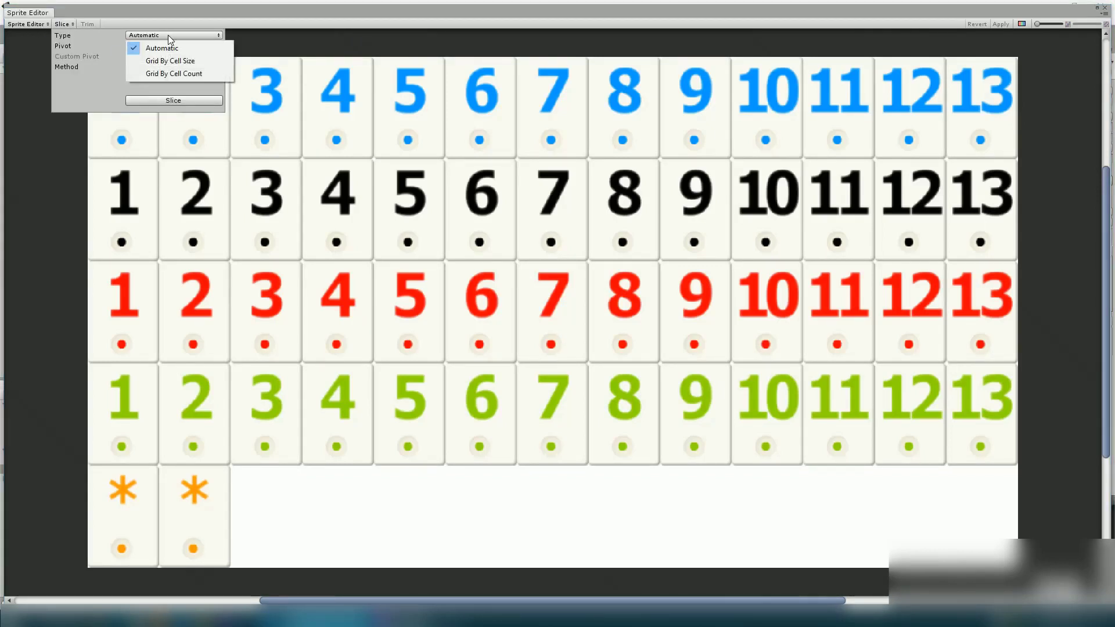
left_click(199, 62)
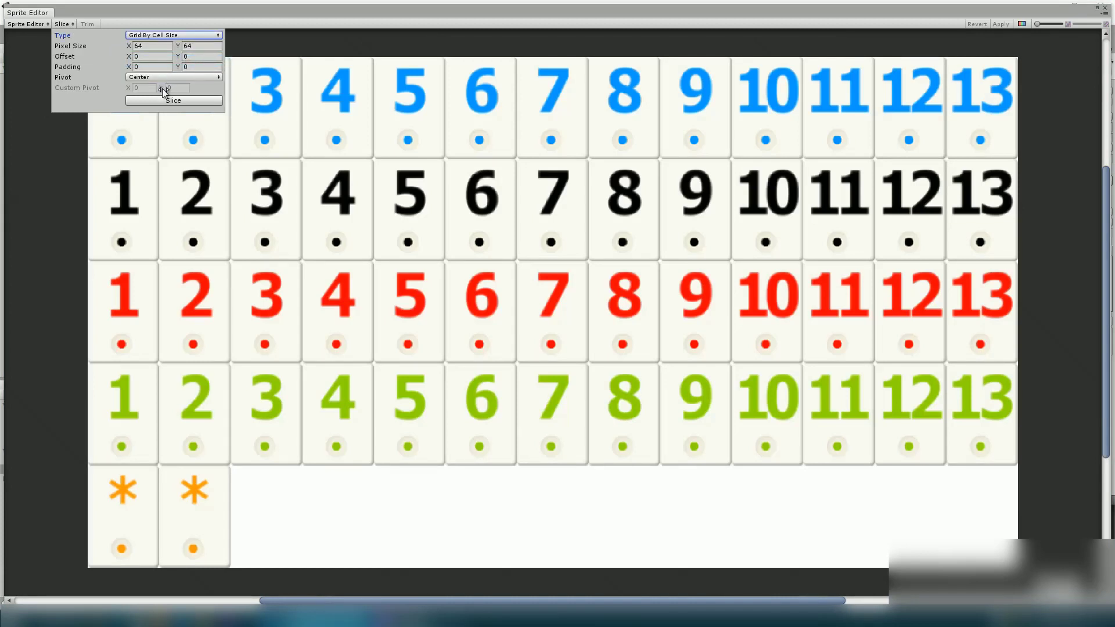
left_click(175, 101)
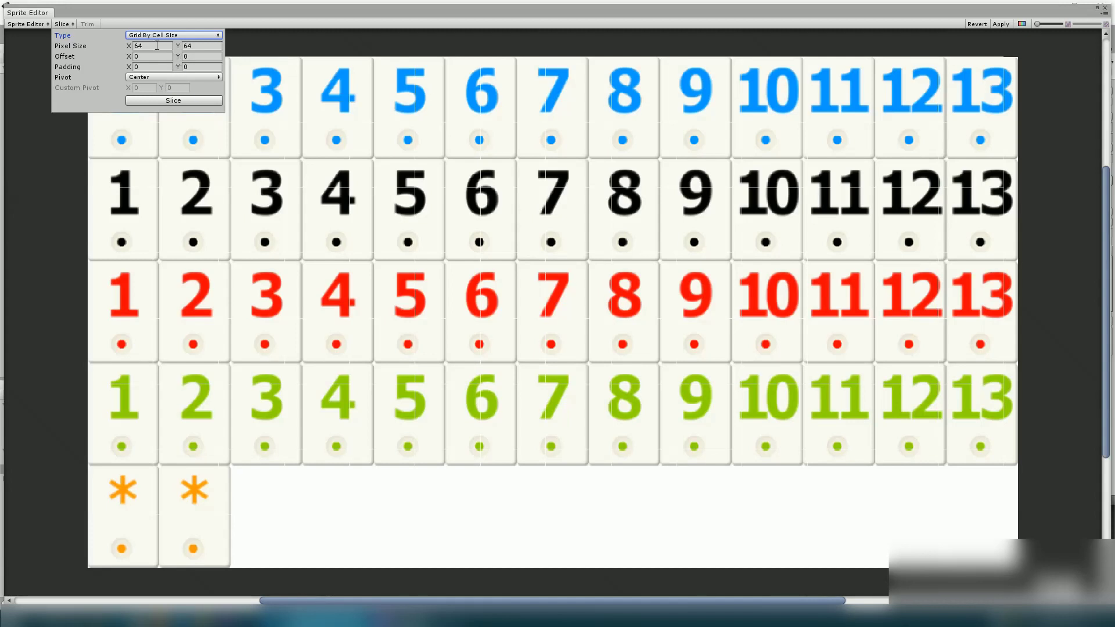
left_click_drag(180, 47, 148, 45)
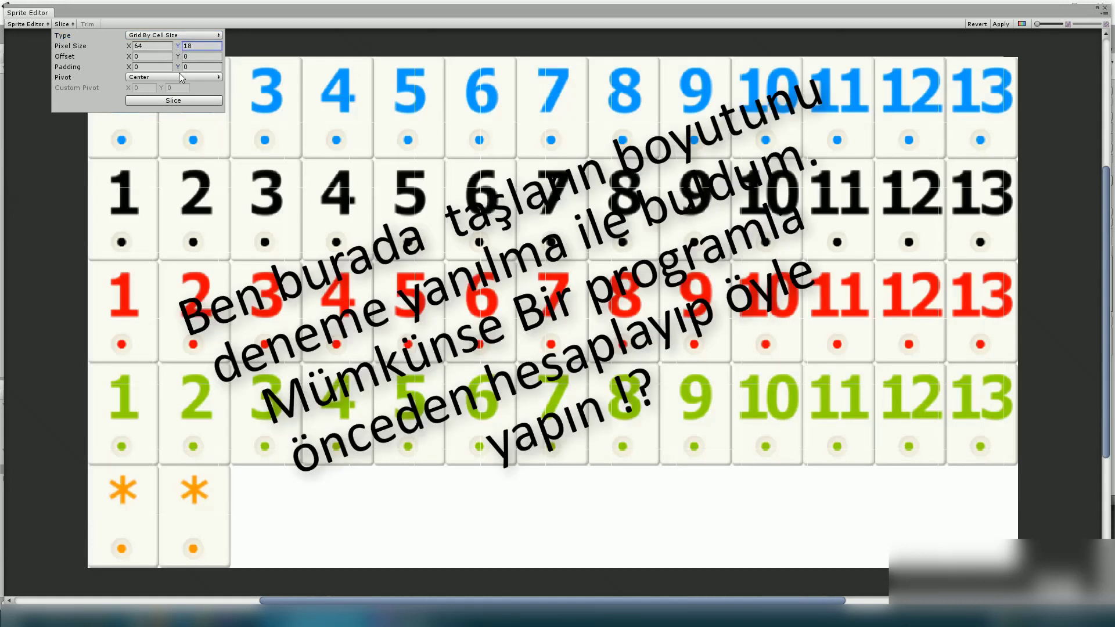
left_click(180, 102)
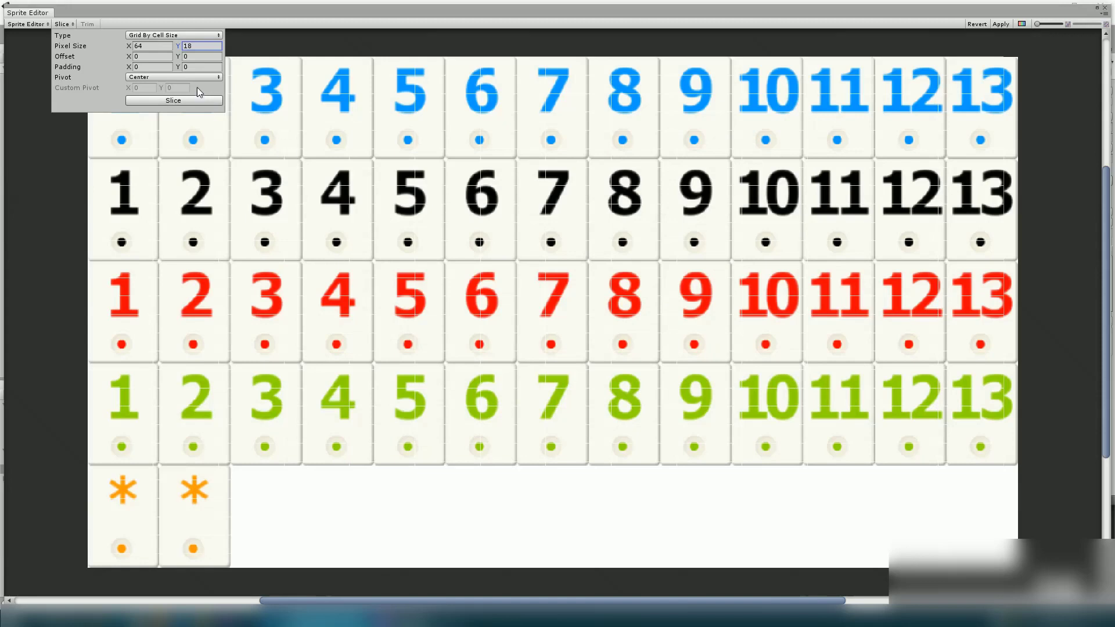
left_click_drag(130, 51, 133, 51)
left_click(168, 99)
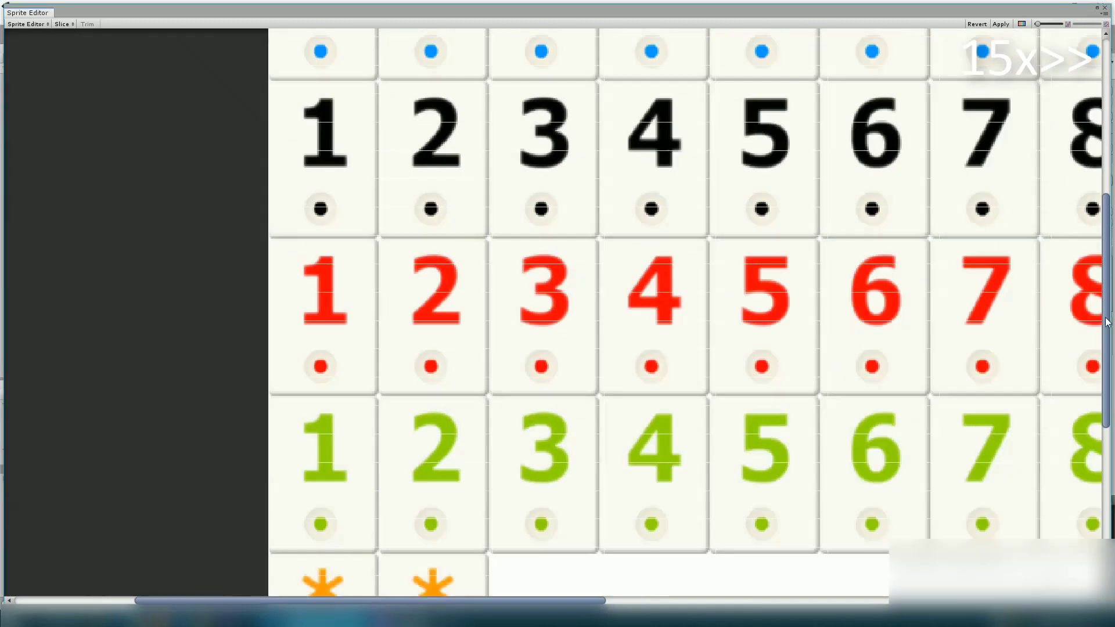
Select the blue tile slices and start naming the first one 'blue'
left_click_drag(1107, 323, 1106, 174)
left_click(326, 174)
scroll(380, 254, "up", 10)
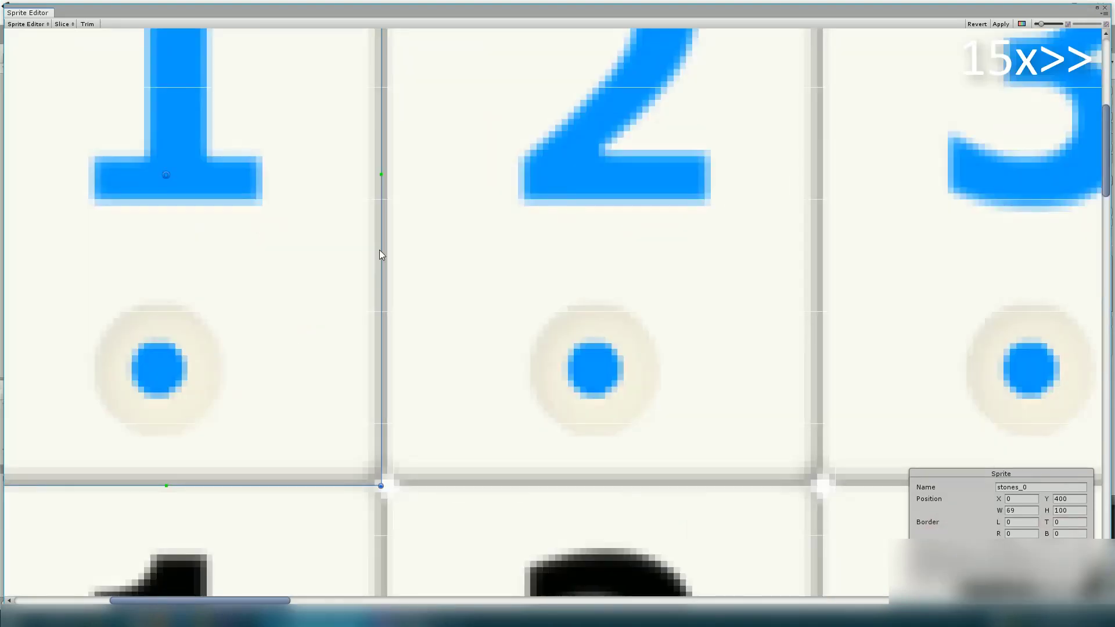
scroll(381, 253, "down", 10)
left_click(64, 23)
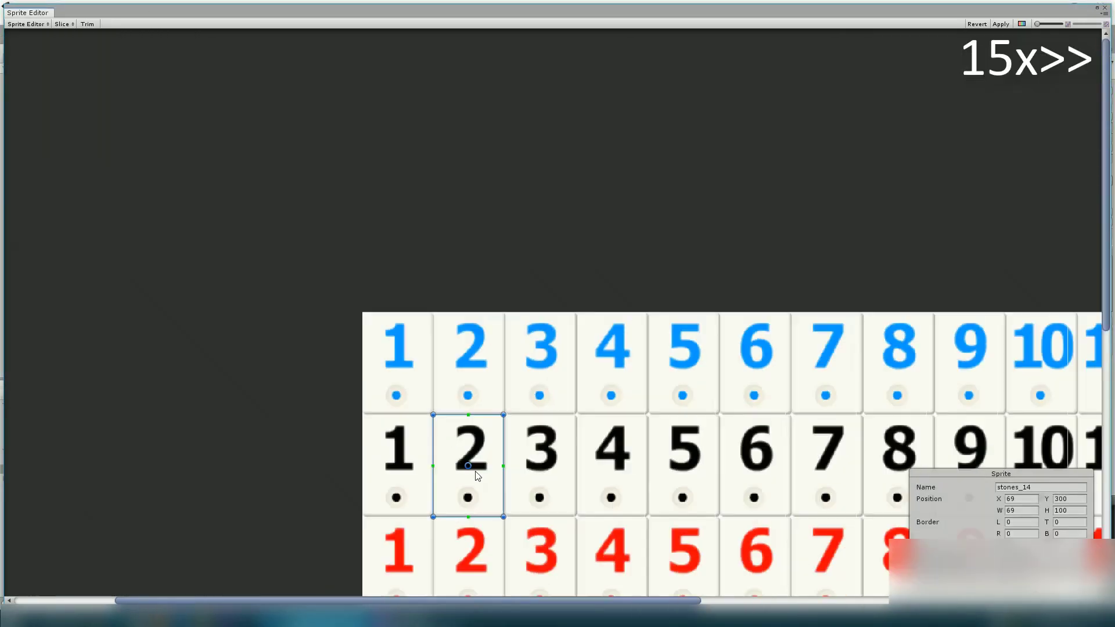
left_click(467, 126)
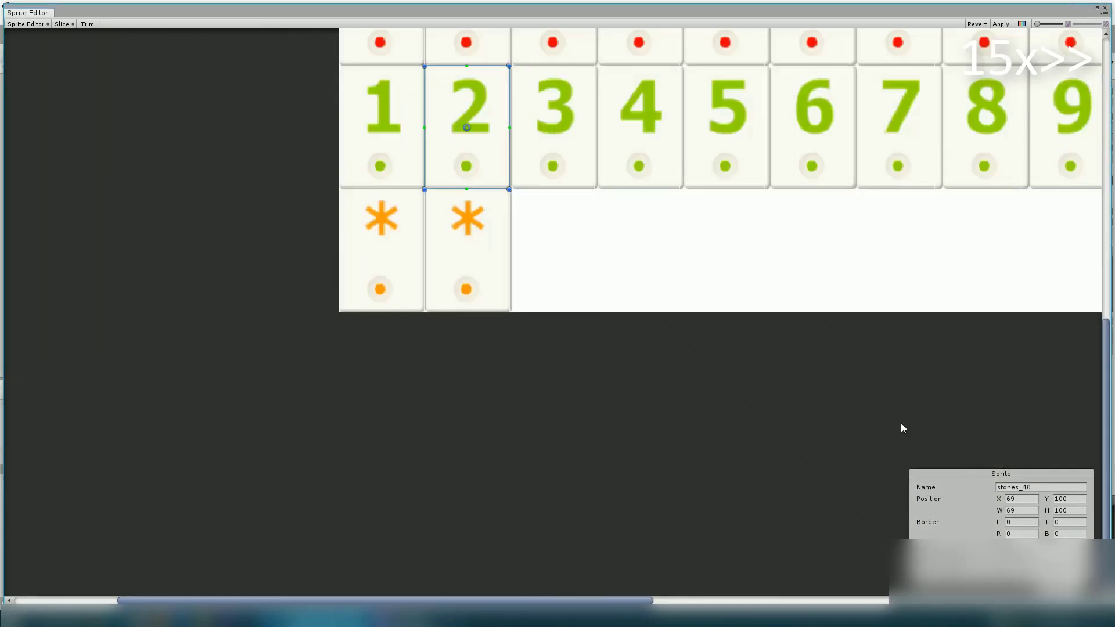
scroll(903, 428, "up", 10)
left_click(140, 154)
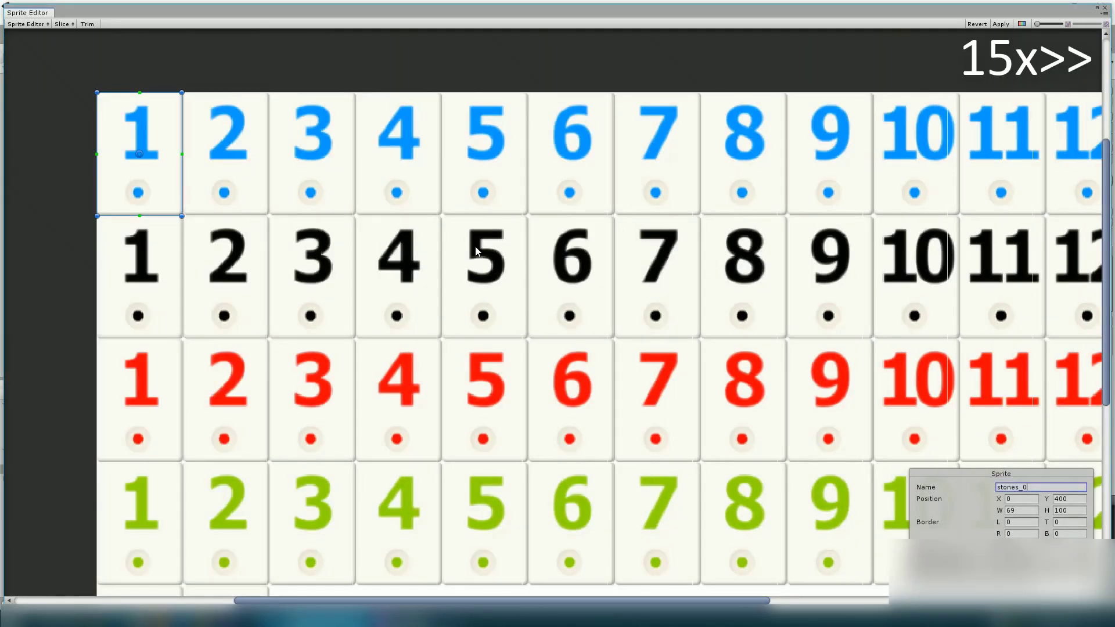
left_click(224, 154)
triple_click(1017, 486)
type("blue")
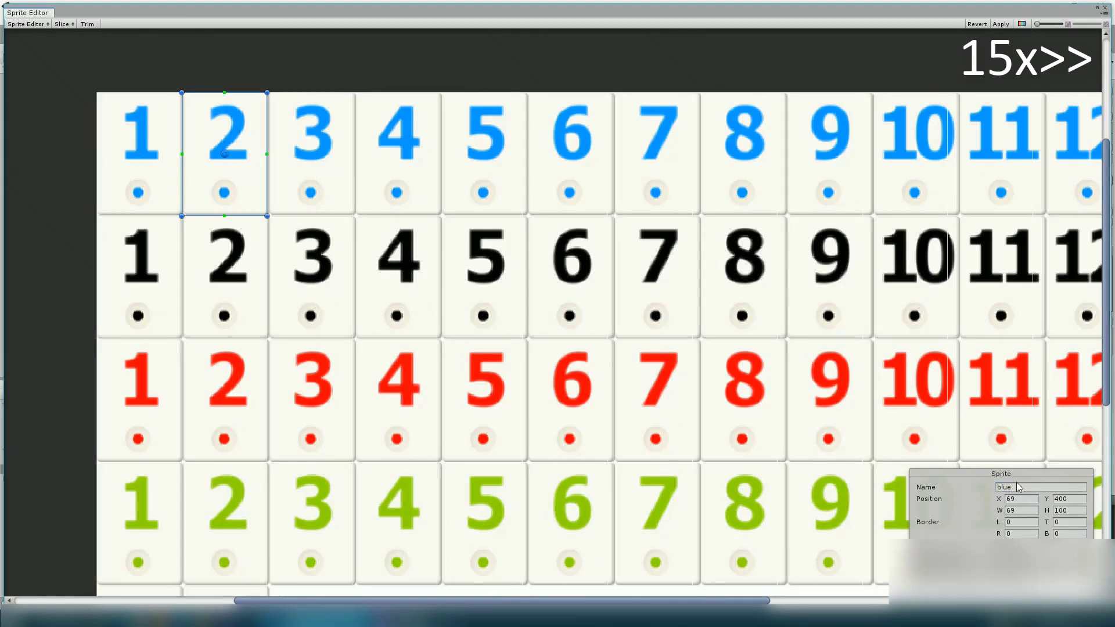
left_click(336, 155)
left_click(656, 154)
Re-slice the sprite sheet with 70-pixel wide cells
left_click(64, 24)
left_click(160, 47)
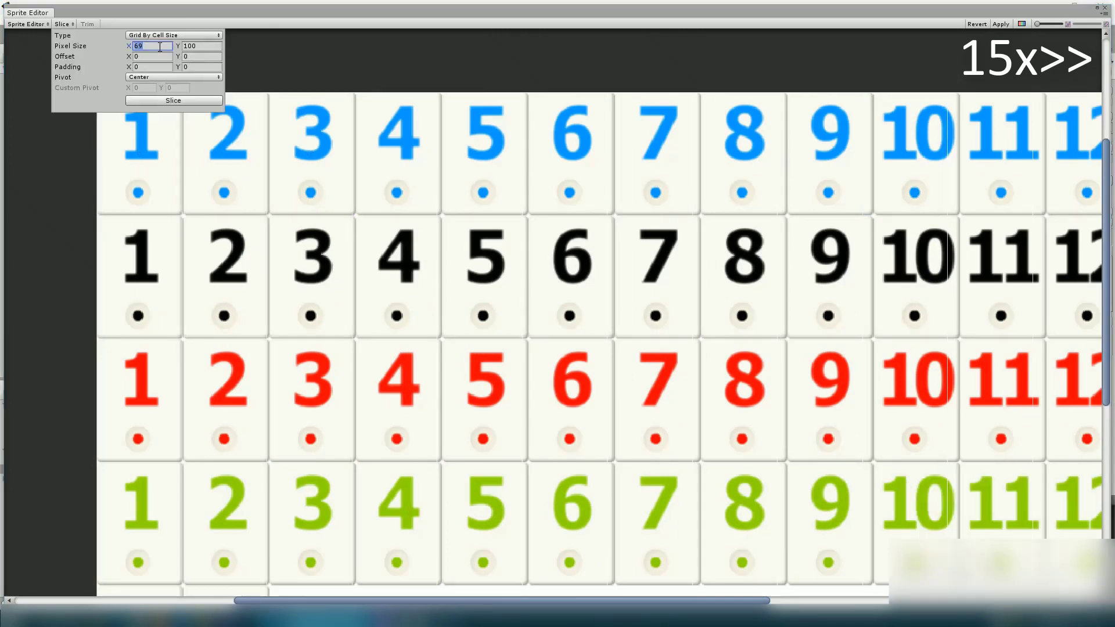
type("70")
left_click(174, 101)
left_click(225, 154)
Name the first blue tiles Blue_1 through Blue_6
scroll(557, 349, "right", 5)
left_click(70, 154)
left_click(1030, 487)
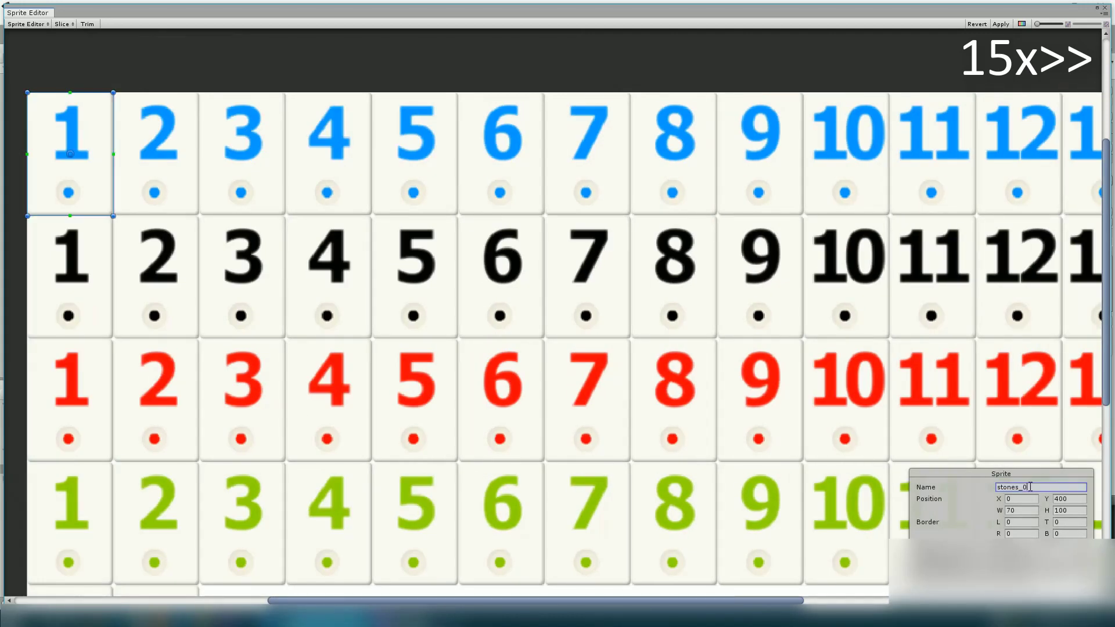
left_click(157, 154)
left_click(243, 154)
left_click(329, 154)
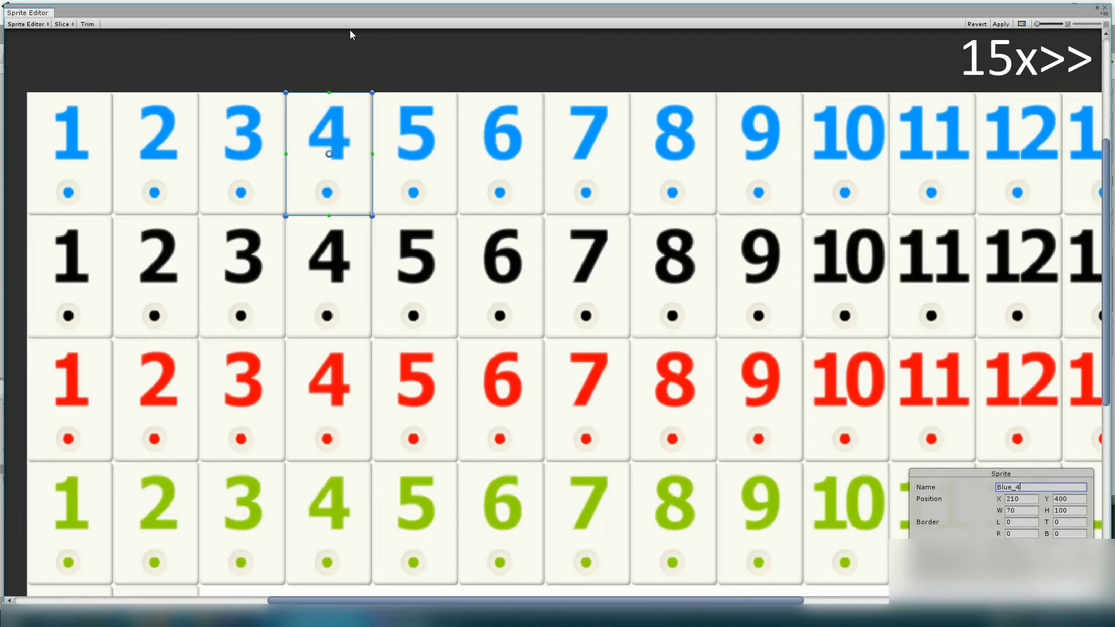
left_click(415, 154)
left_click(502, 154)
Name the remaining blue tiles Blue_7 through Blue_13
left_click(588, 154)
left_click(674, 154)
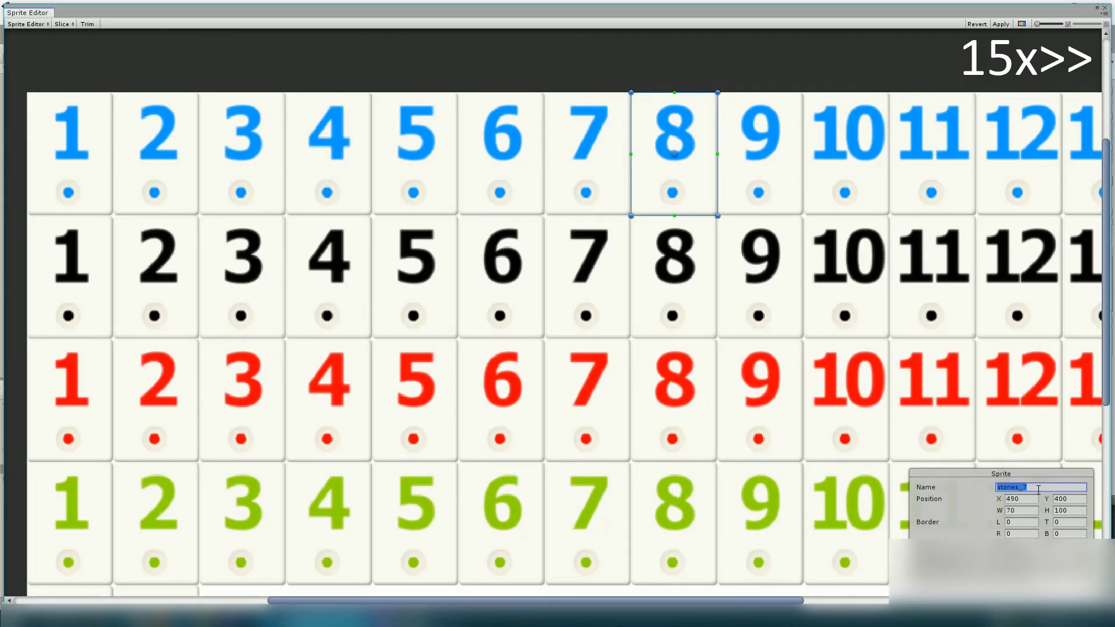
left_click(760, 154)
left_click(847, 154)
left_click(1036, 487)
left_click(933, 154)
left_click(1019, 154)
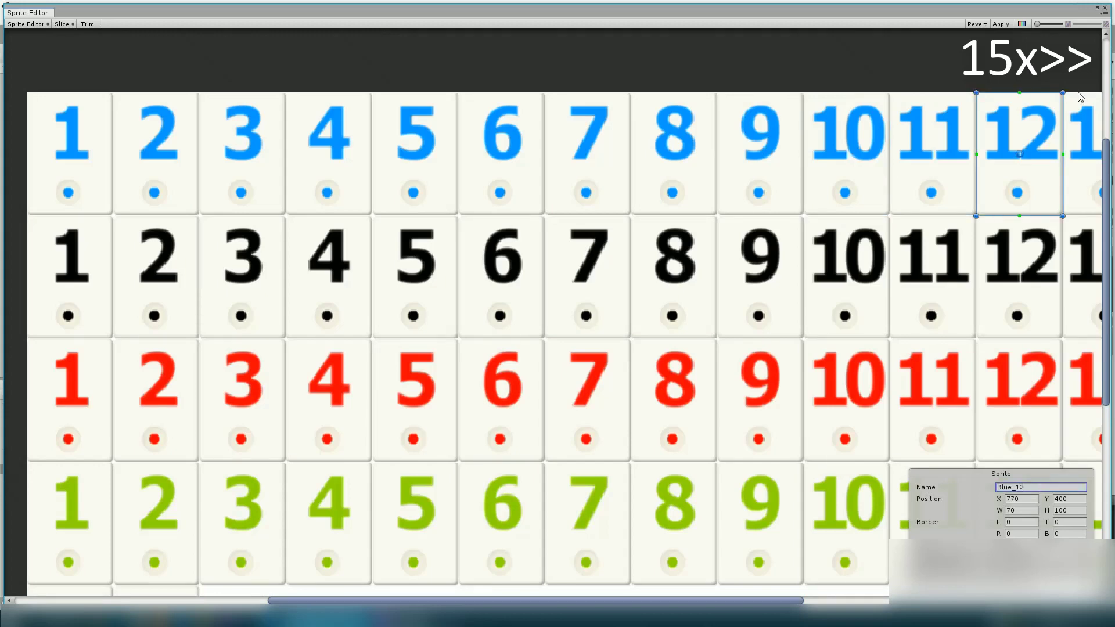
left_click(1086, 154)
Name the first black tiles Black_1 through Black_6
scroll(558, 348, "right", 2)
scroll(558, 349, "left", 10)
left_click(299, 277)
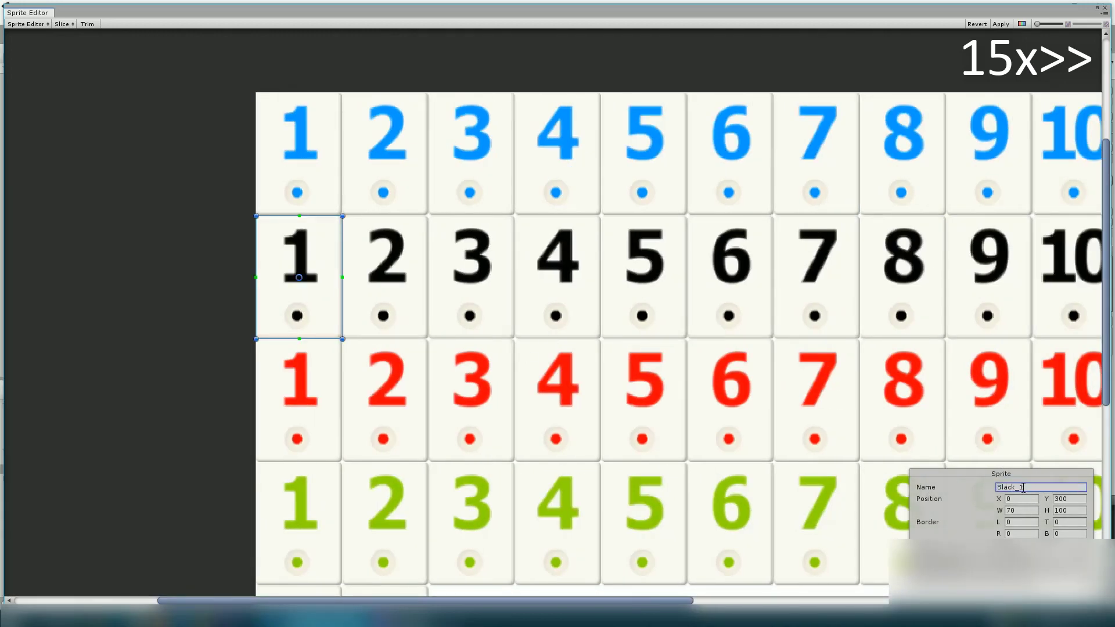
left_click(385, 278)
left_click(471, 277)
left_click(557, 277)
left_click(643, 277)
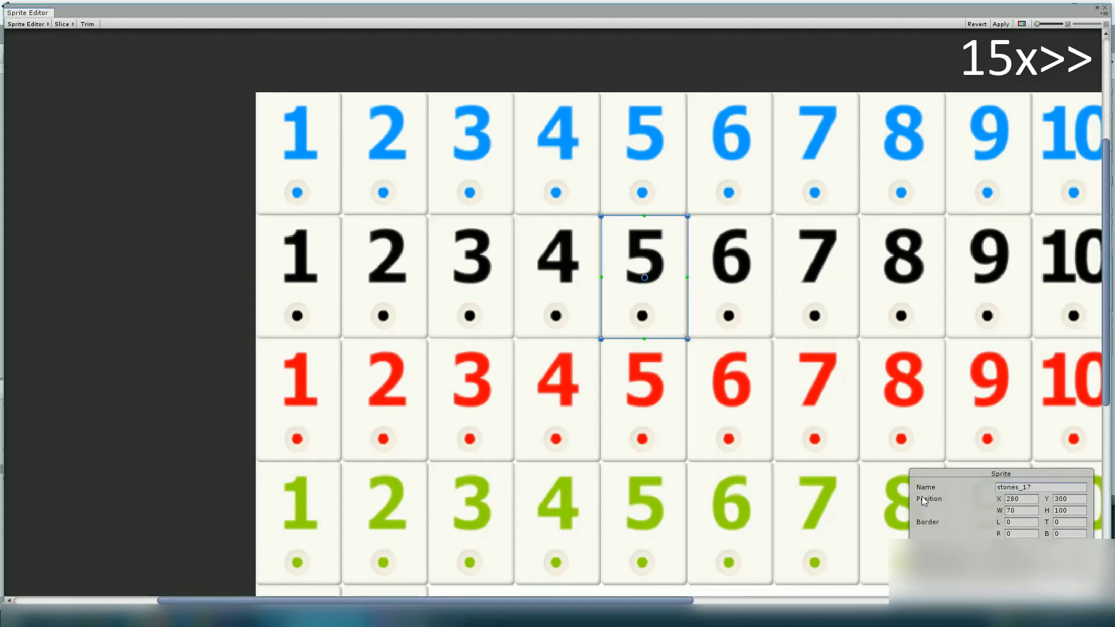
left_click(731, 277)
type("Black_6")
Name the remaining black tiles Black_7 through Black_13
left_click(903, 277)
left_click(989, 277)
left_click(1075, 277)
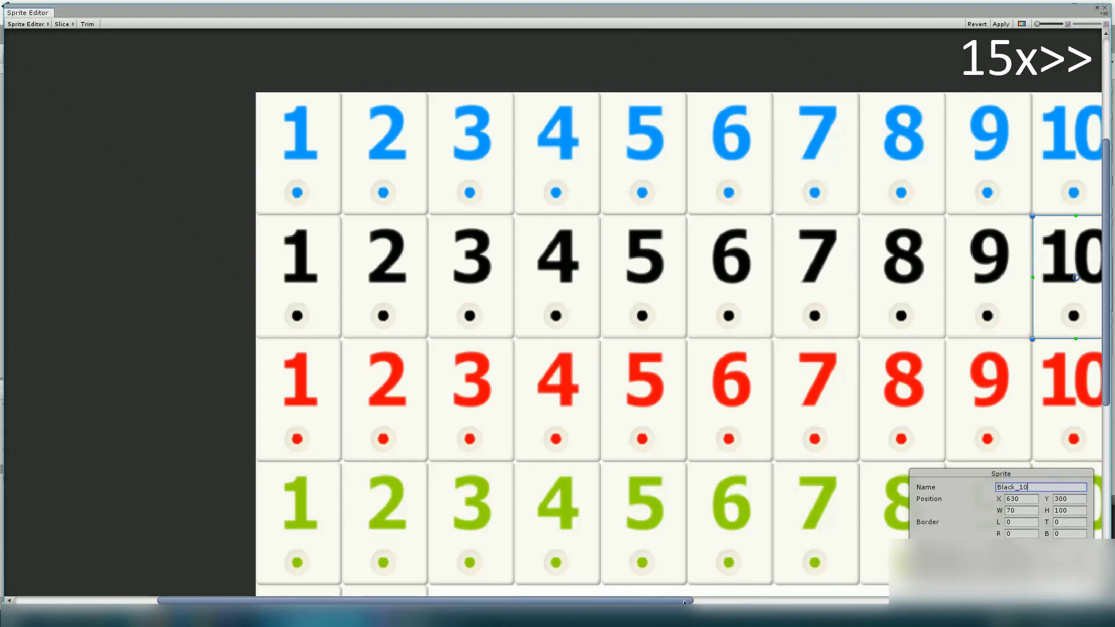
scroll(639, 349, "right", 5)
left_click(791, 277)
type("Black_")
left_click(877, 277)
left_click(963, 277)
scroll(558, 348, "left", 10)
scroll(558, 349, "right", 2)
Name the first red tiles Red_1 through Red_8
left_click(317, 401)
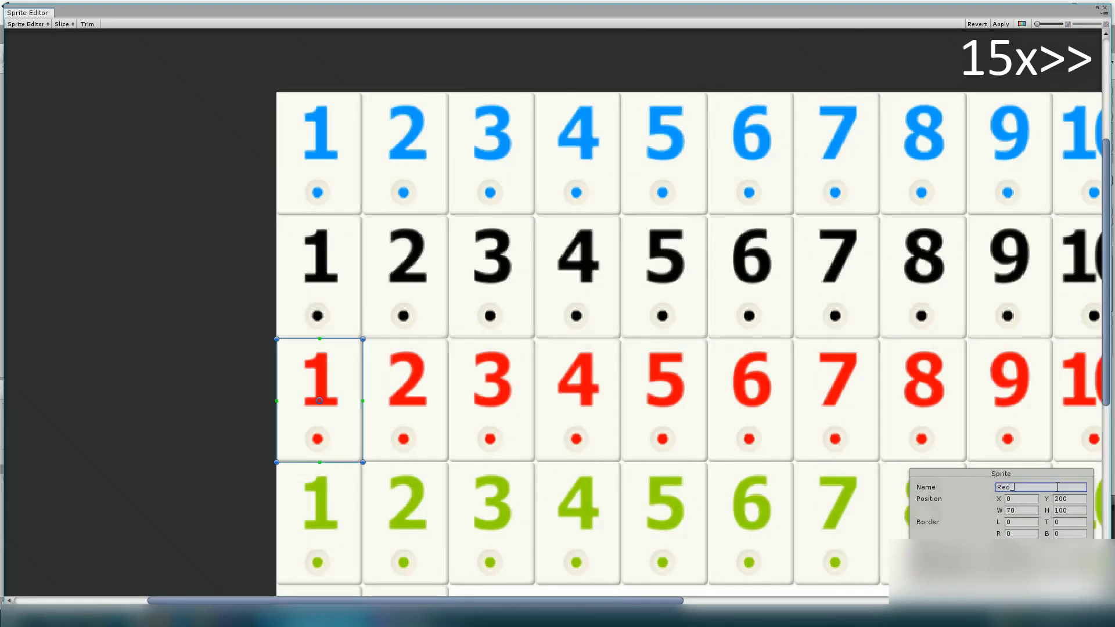
left_click(406, 401)
left_click(493, 401)
left_click(578, 401)
left_click(405, 401)
left_click(317, 401)
left_click(406, 401)
left_click(497, 385)
left_click(578, 400)
left_click(663, 401)
left_click(749, 401)
left_click(835, 401)
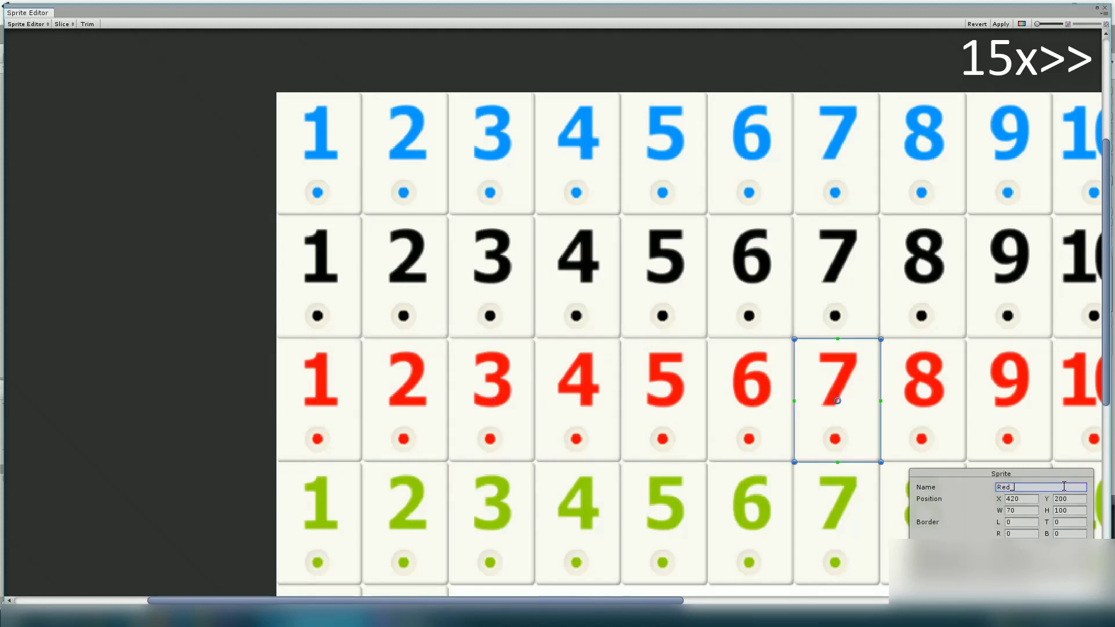
left_click(663, 401)
left_click(923, 401)
Name the remaining red tiles from Red_9 to Red_13
left_click(1009, 400)
left_click(1041, 487)
type("Red_")
left_click_drag(663, 602, 953, 602)
left_click(642, 378)
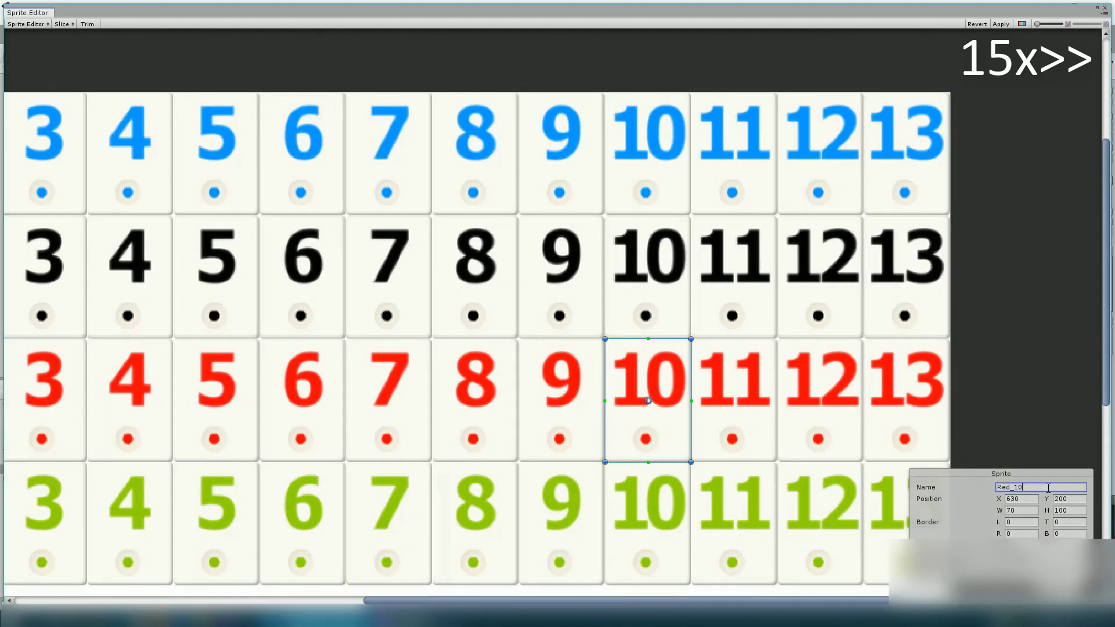
left_click(821, 379)
left_click(901, 378)
left_click(291, 511)
Name the green tiles Green_1 through Green_13
left_click(1036, 487)
type("Green")
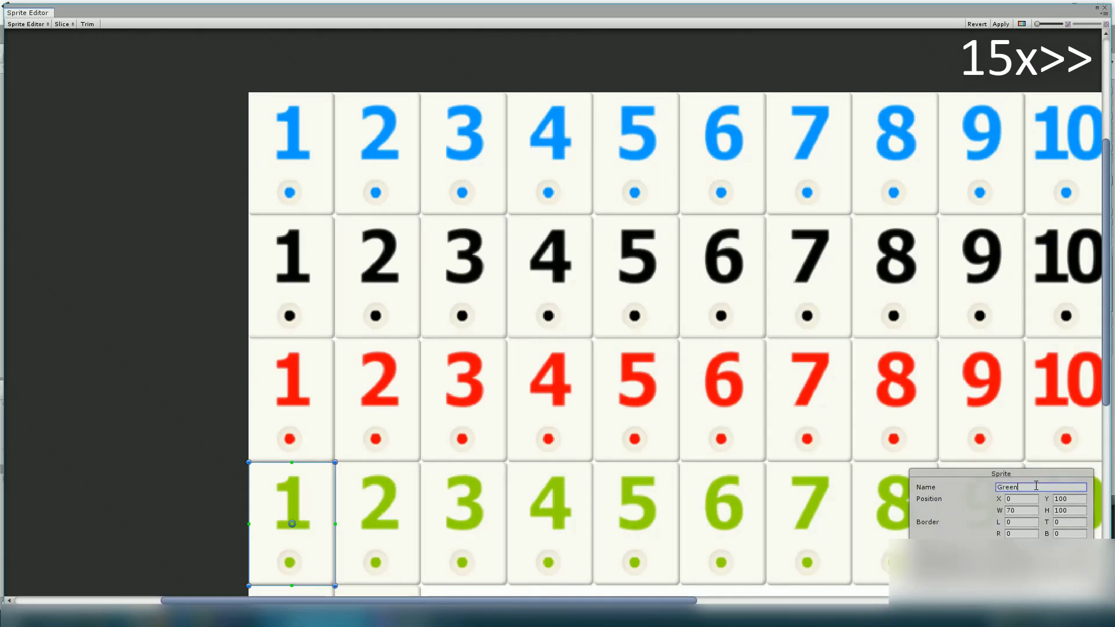
left_click(378, 511)
left_click(463, 511)
left_click(549, 511)
left_click(635, 511)
left_click(722, 511)
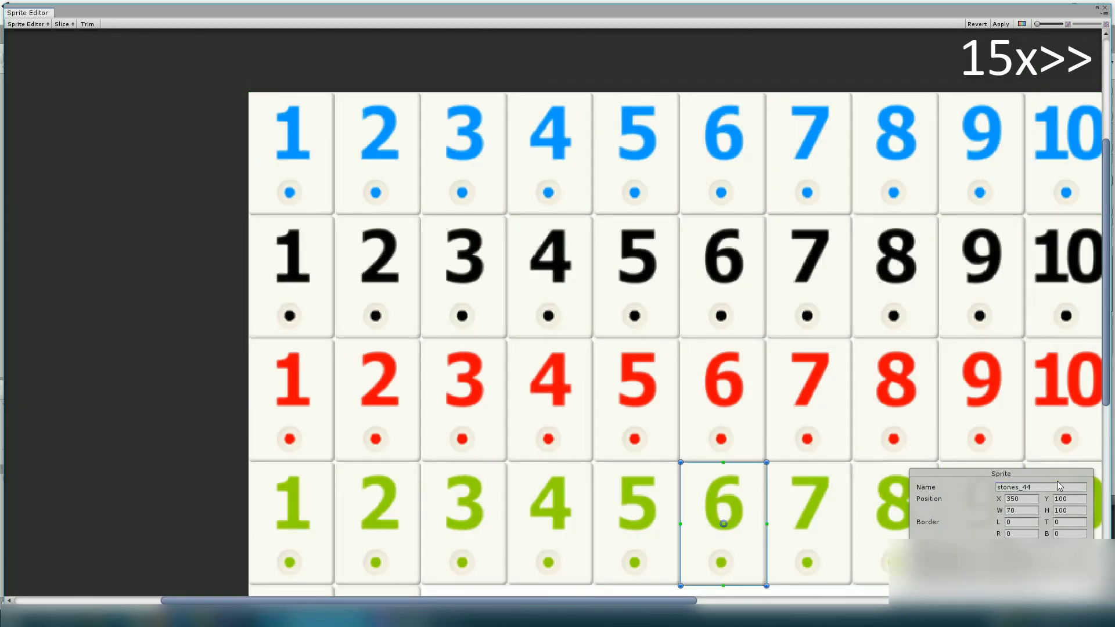
left_click(810, 512)
type("Green_10")
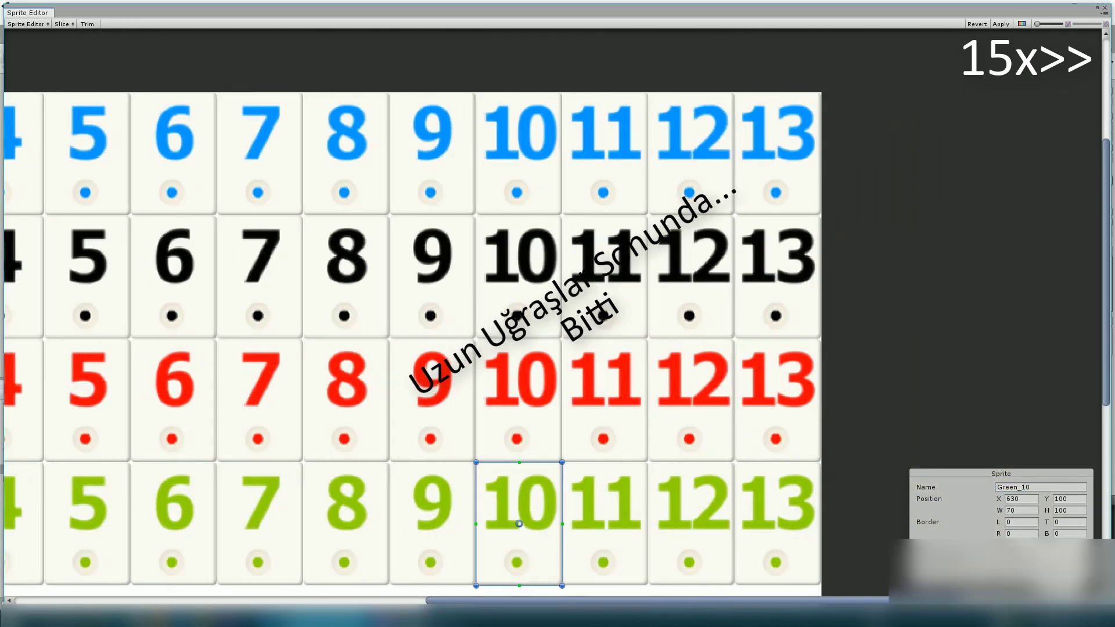
left_click(604, 511)
left_click(691, 512)
left_click(1038, 488)
left_click(779, 511)
Name the two joker tiles Fake_1 and Fake_2
left_click(366, 511)
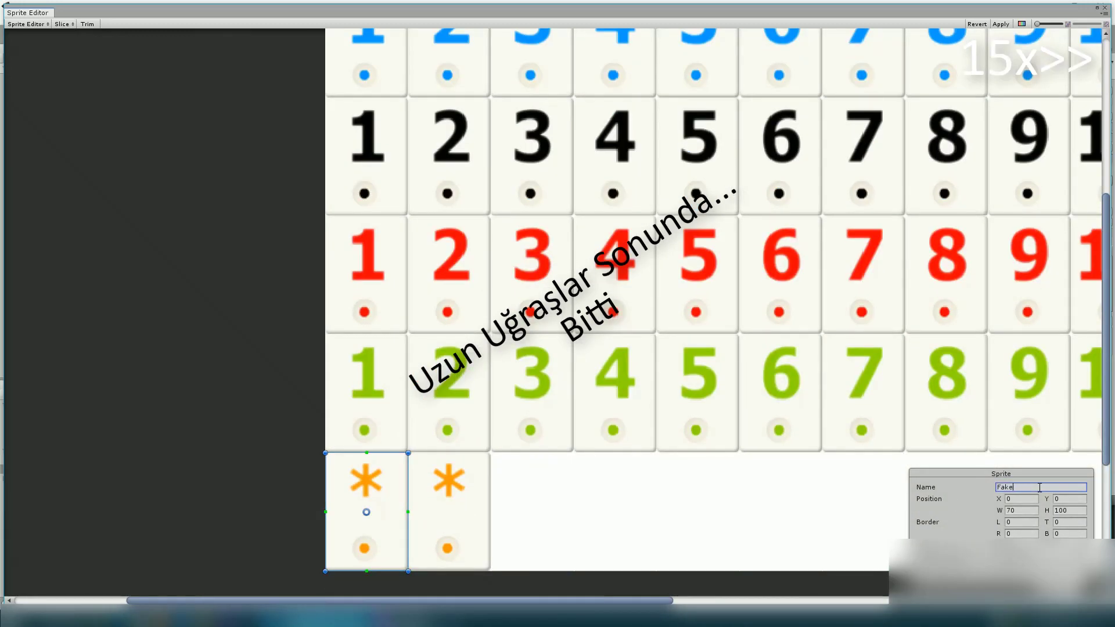
left_click(449, 511)
left_click(616, 497)
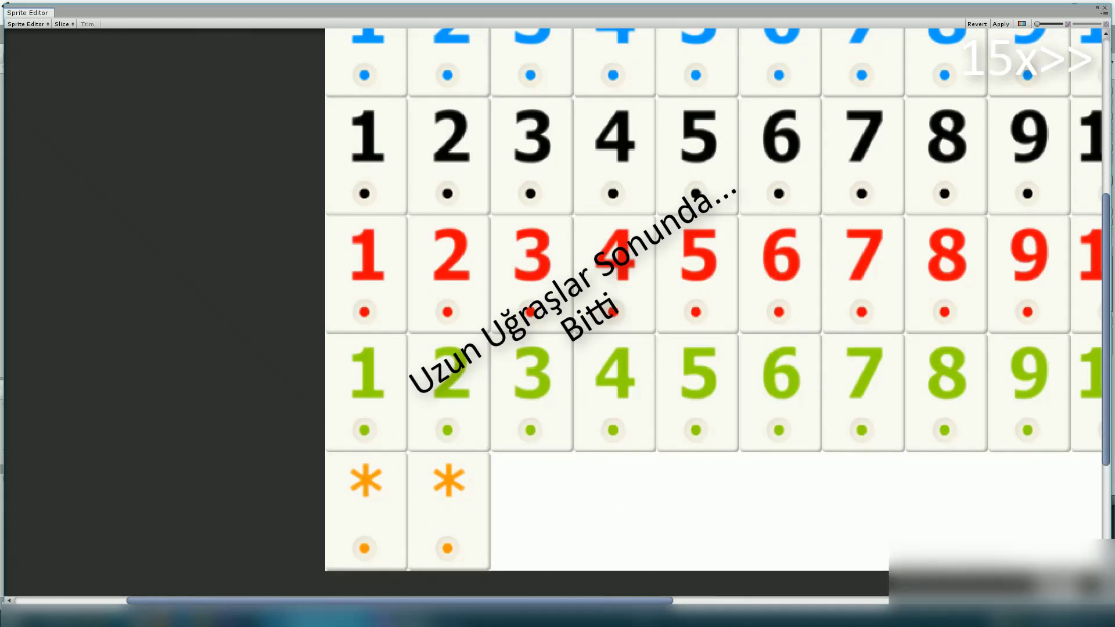
scroll(615, 498, "right", 5)
left_click(768, 489)
Apply the new sprite names, close the Sprite Editor, and check the renamed sprites
left_click(1003, 25)
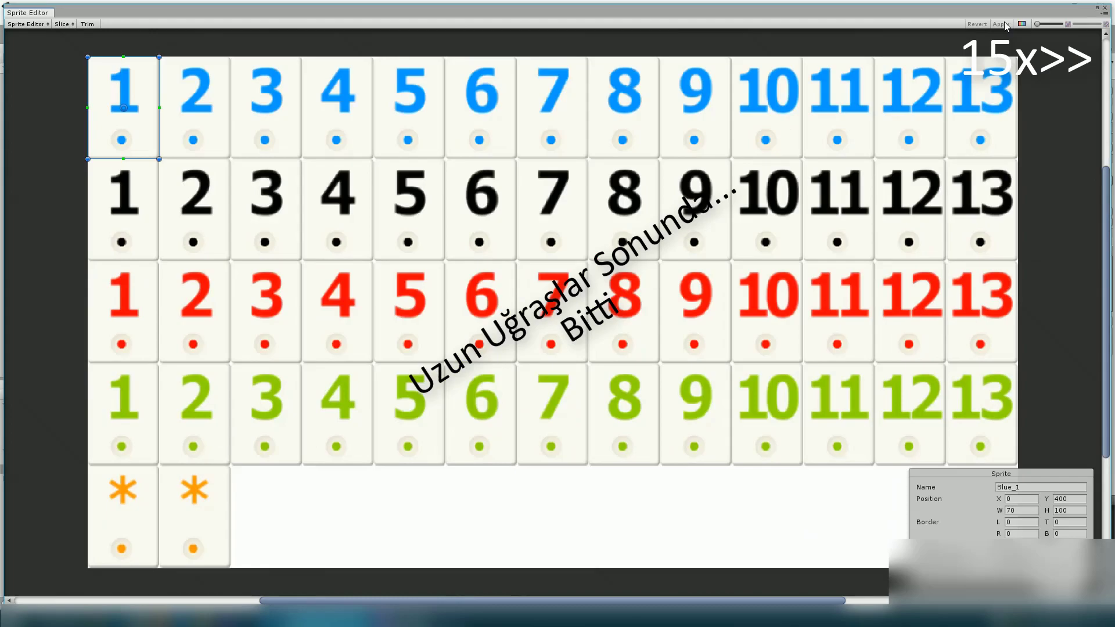
left_click(1106, 7)
left_click(143, 459)
double_click(133, 441)
left_click(1003, 488)
type("0")
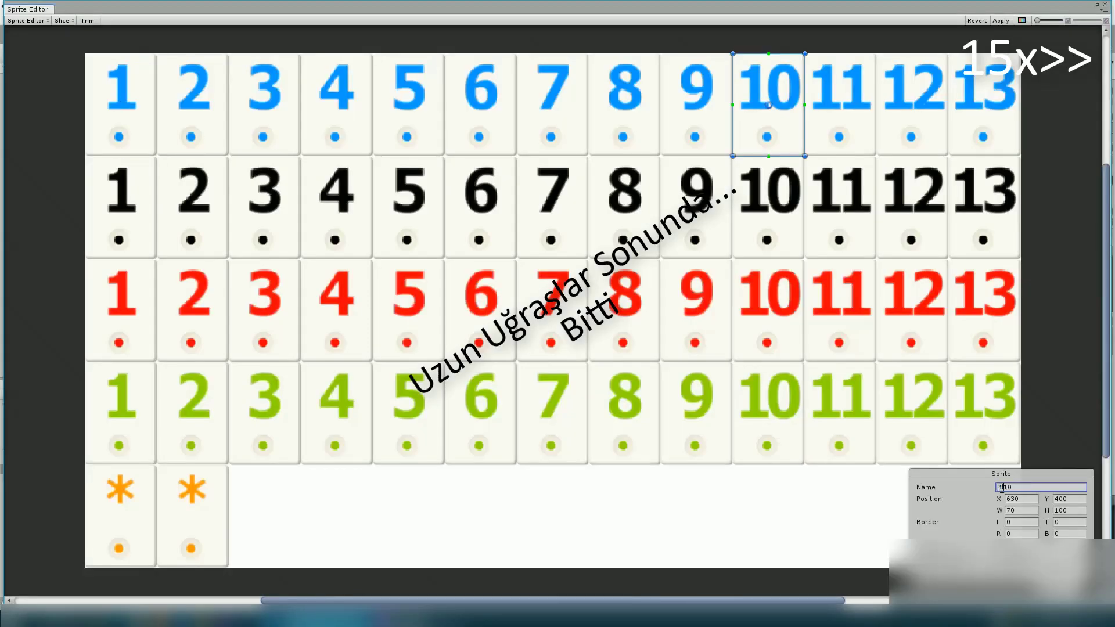
left_click(144, 445)
key("Right")
key("Right")
key("Right")
Place Black_1 at the board's top-left, nudge it up, and scale it to 1.261
key("Right")
key("Right")
key("Right")
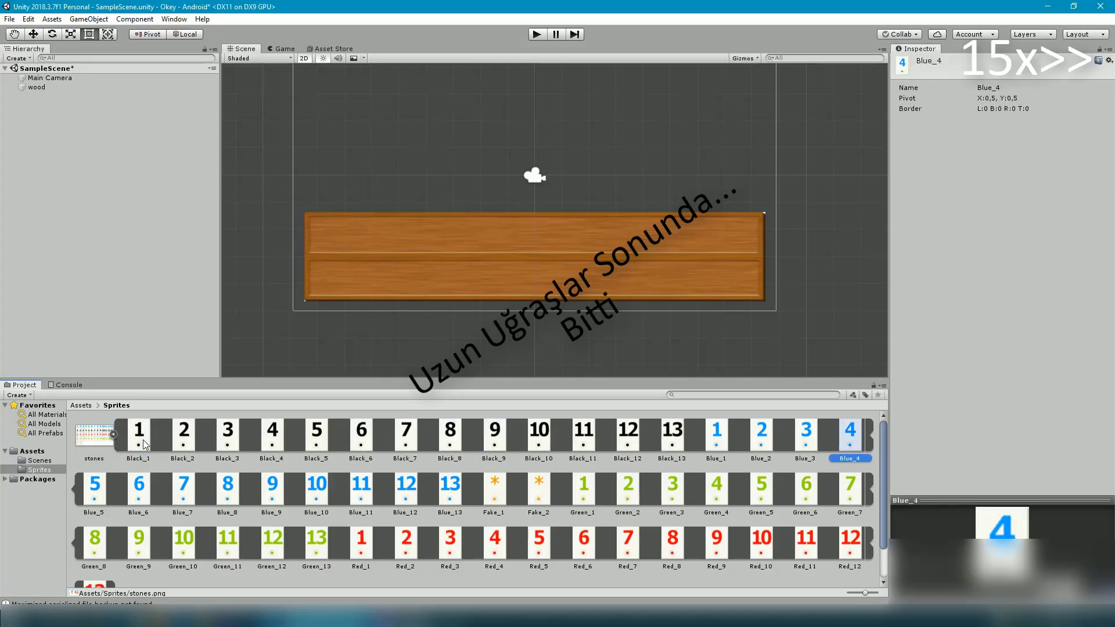
key("Right")
key("Right")
key("Right")
key("Right")
key("Right")
key("Right")
key("Right")
key("Right")
key("Right")
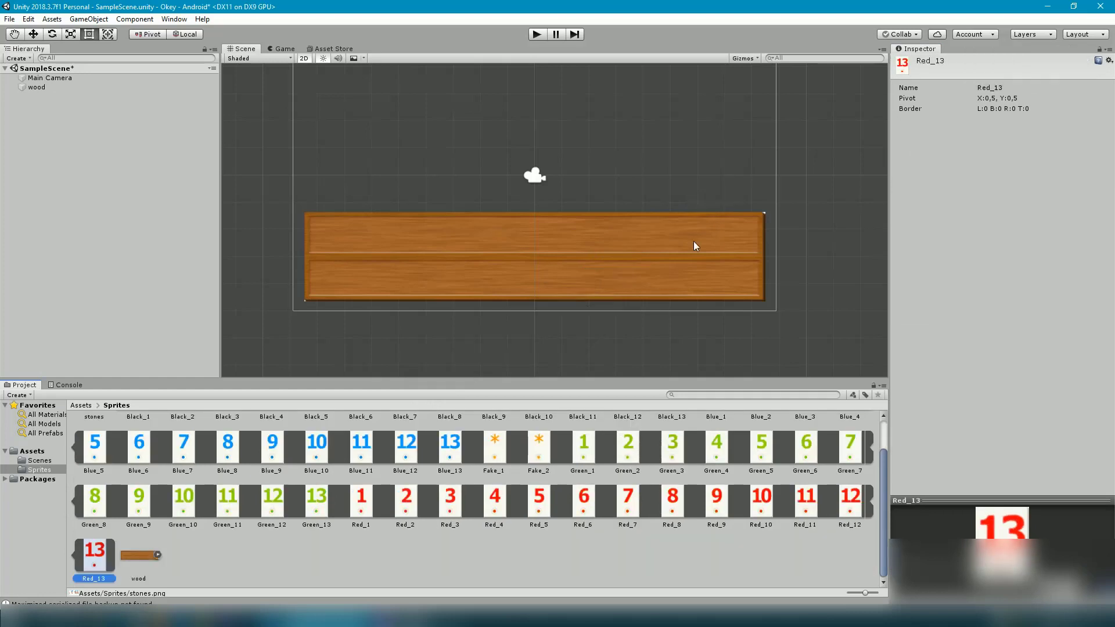
scroll(265, 504, "up", 2)
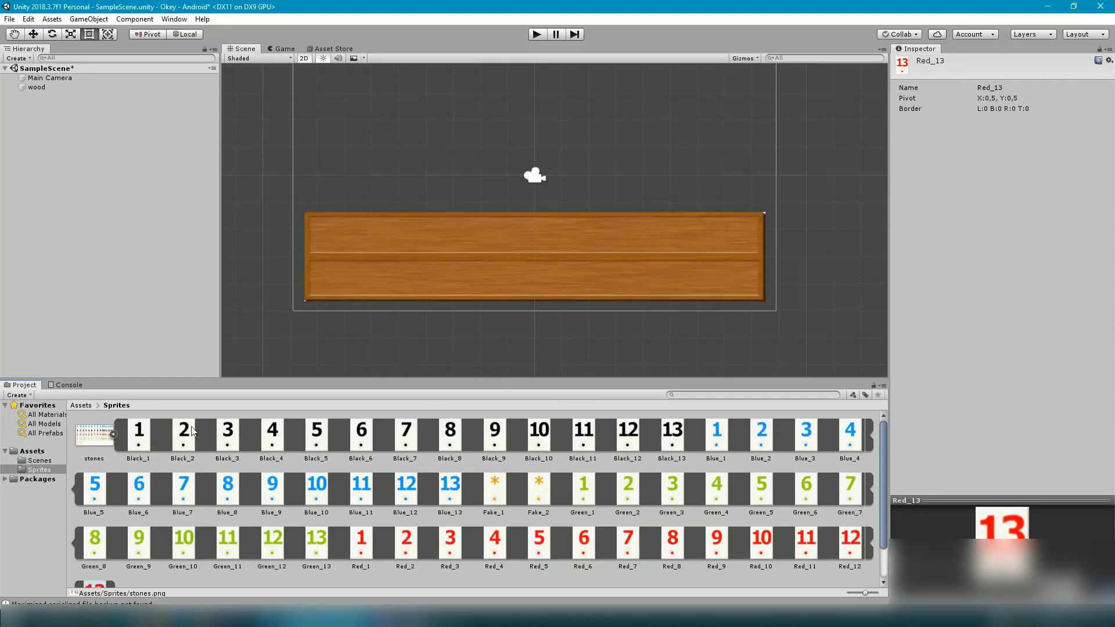
left_click_drag(136, 448, 319, 238)
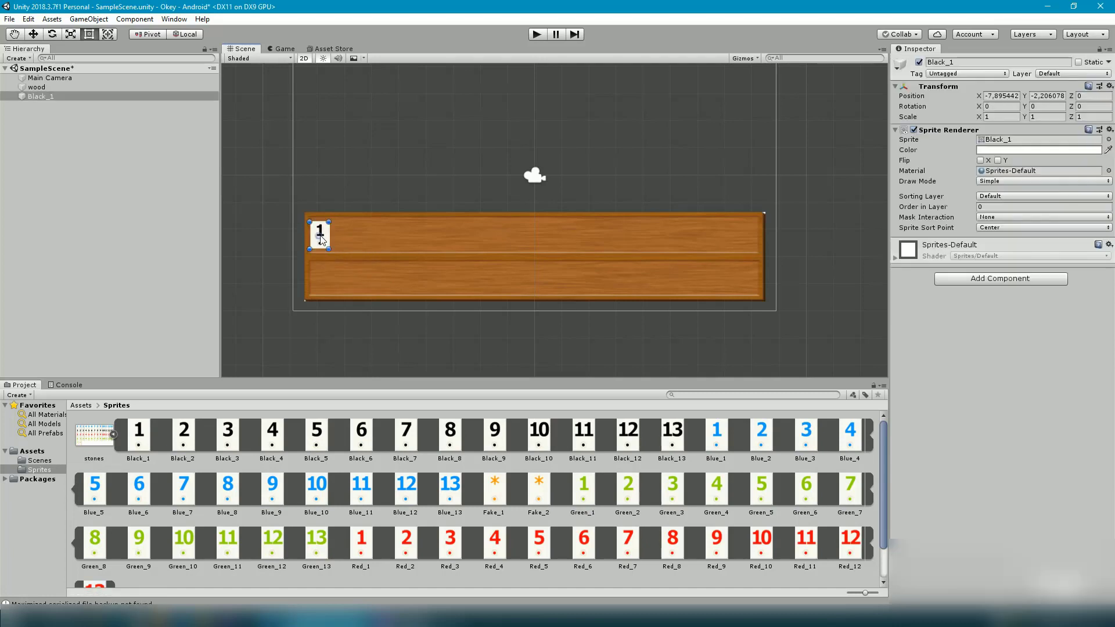
scroll(320, 239, "down", 2)
scroll(321, 239, "up", 3)
scroll(321, 239, "up", 3)
scroll(325, 237, "up", 2)
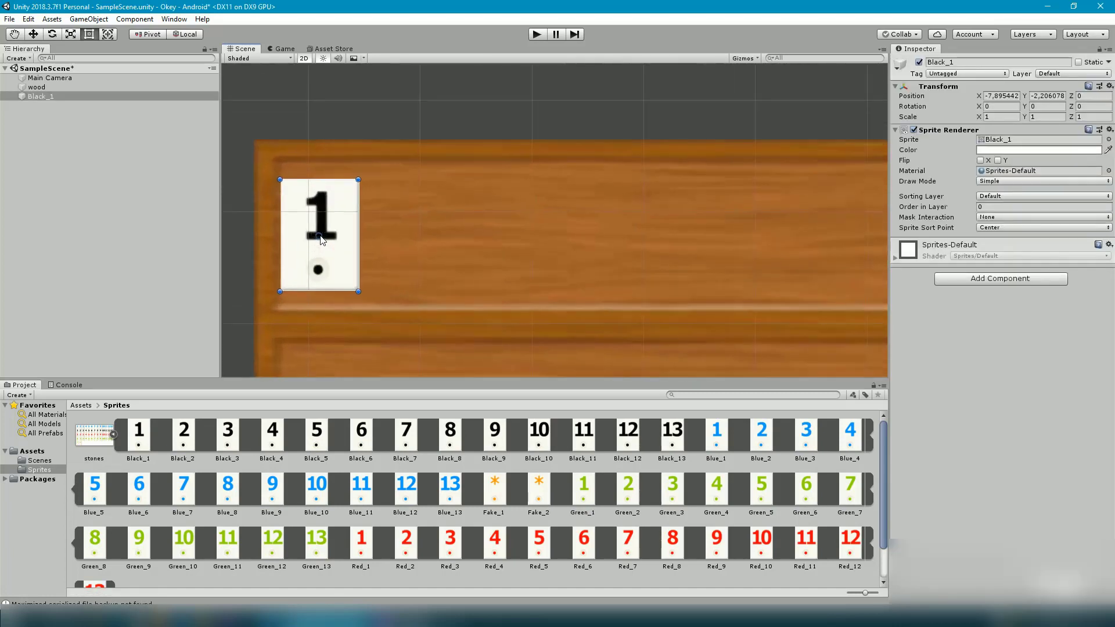
left_click_drag(337, 231, 340, 214)
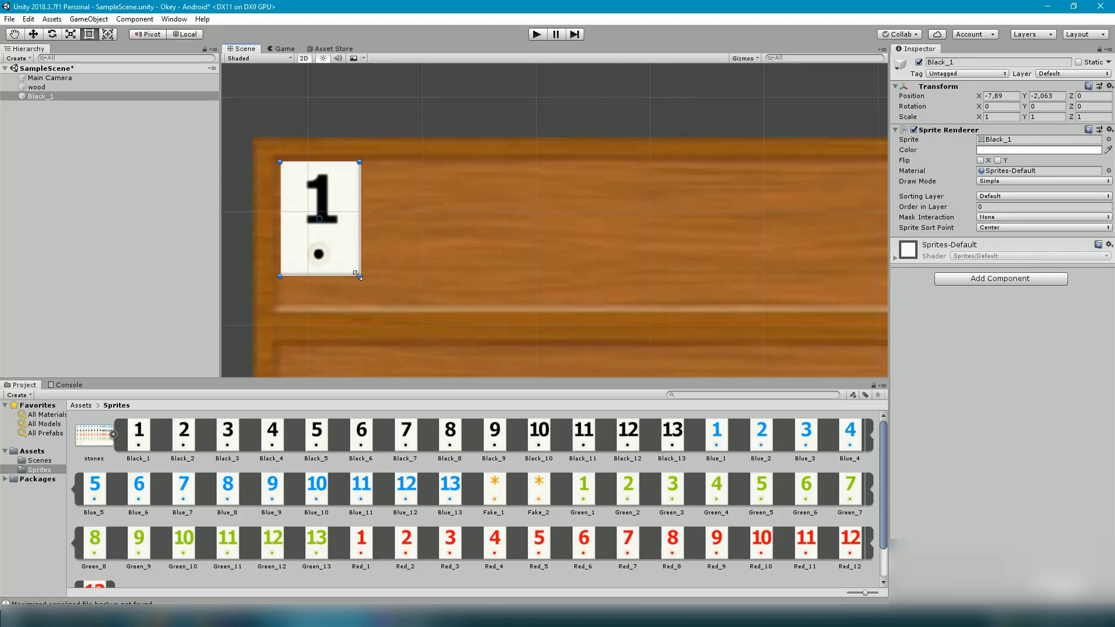
left_click_drag(359, 275, 384, 301)
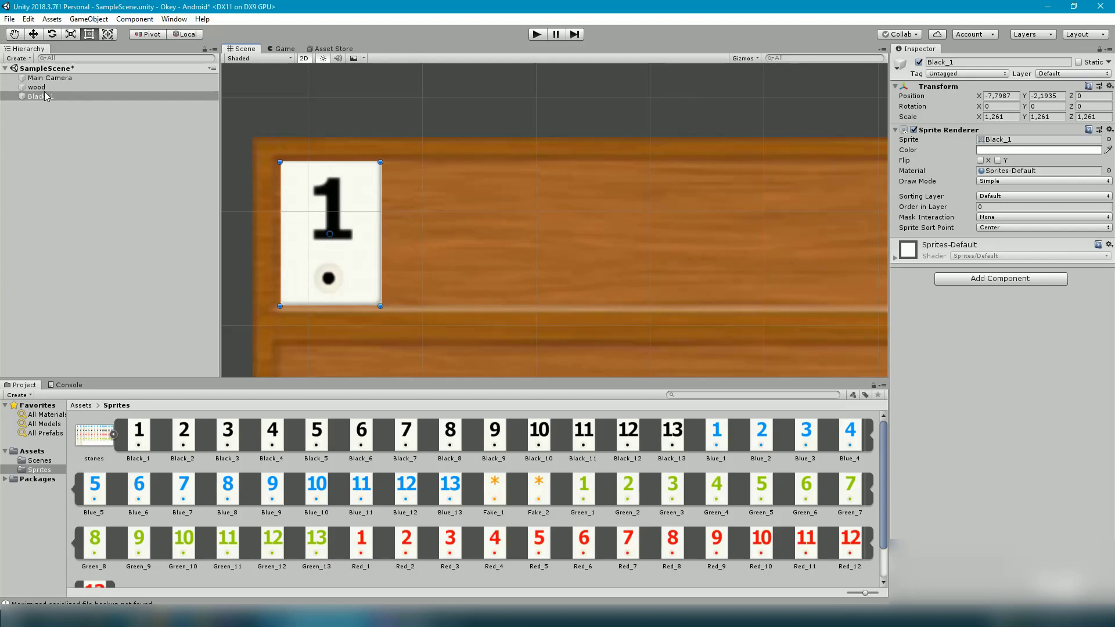
Create an empty scene object named Placeholders
left_click(18, 59)
left_click(18, 59)
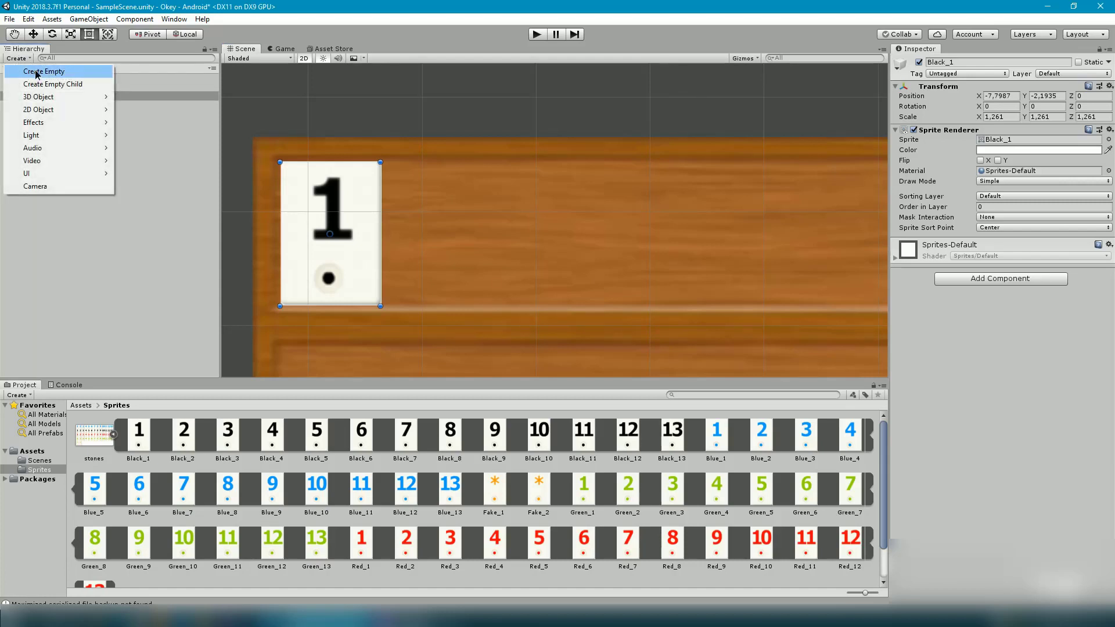
left_click(37, 72)
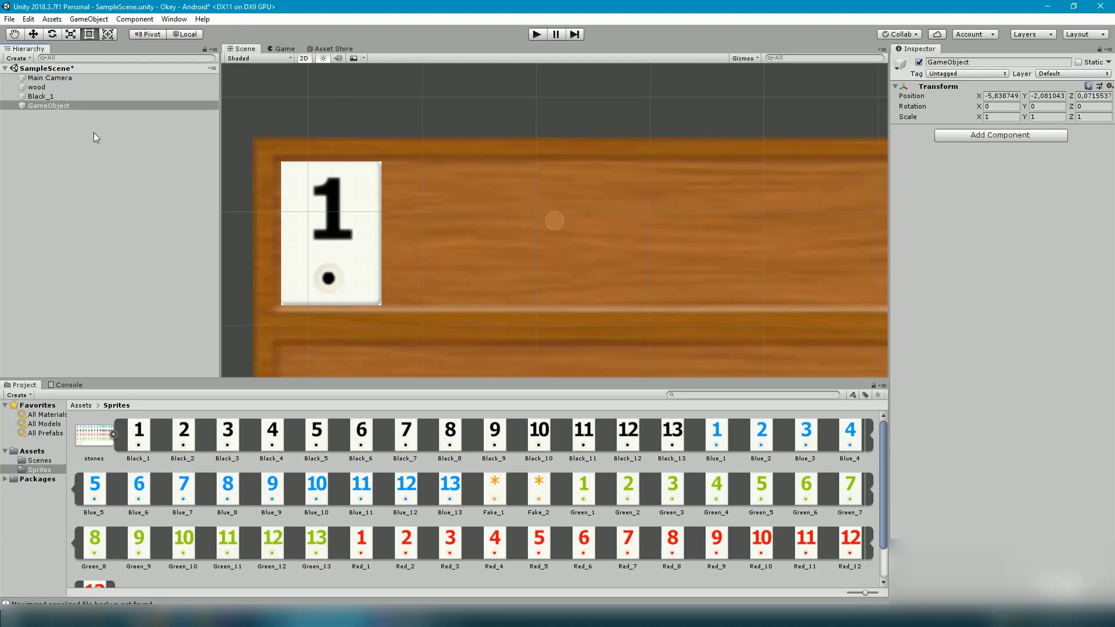
left_click(79, 105)
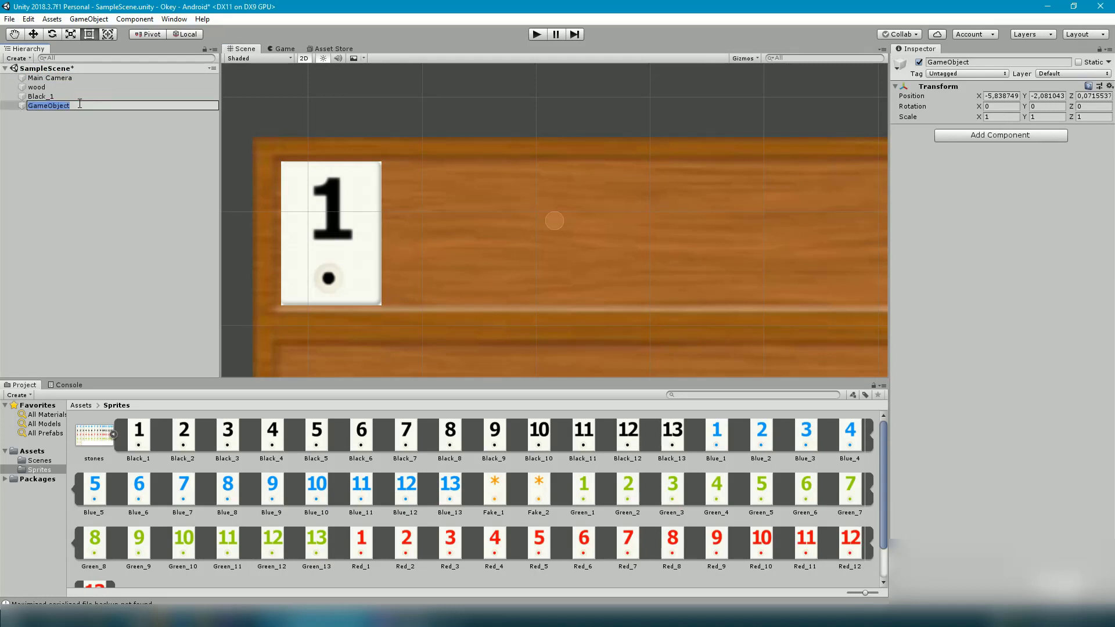
type("Placeholders")
key("Return")
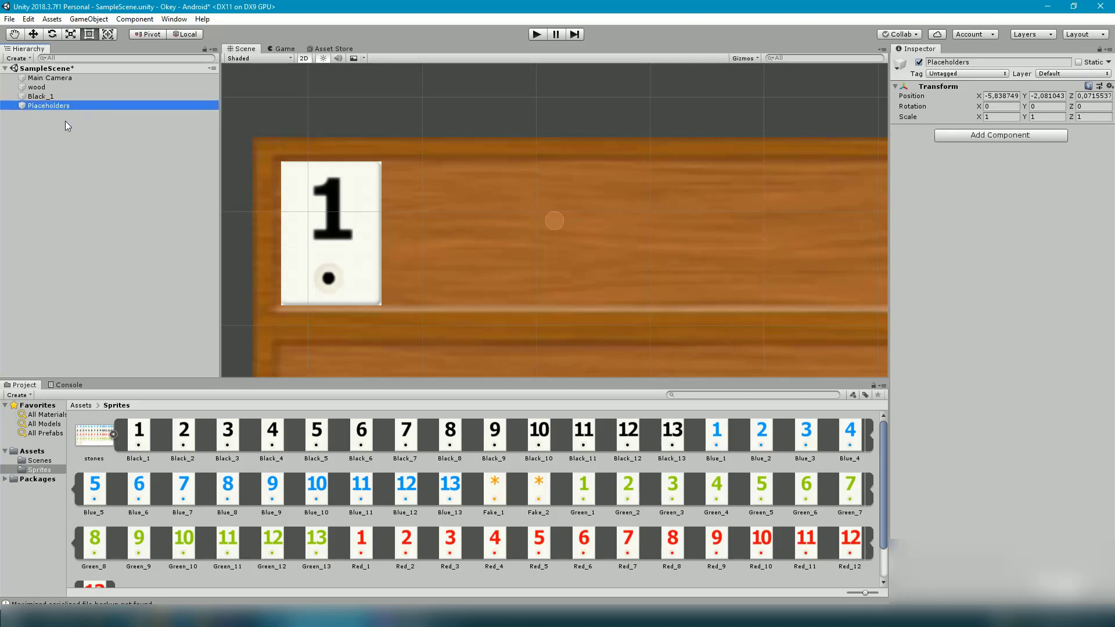
Parent the Black_1 tile under Placeholders and rename it PlaceHolder
left_click_drag(57, 97, 58, 106)
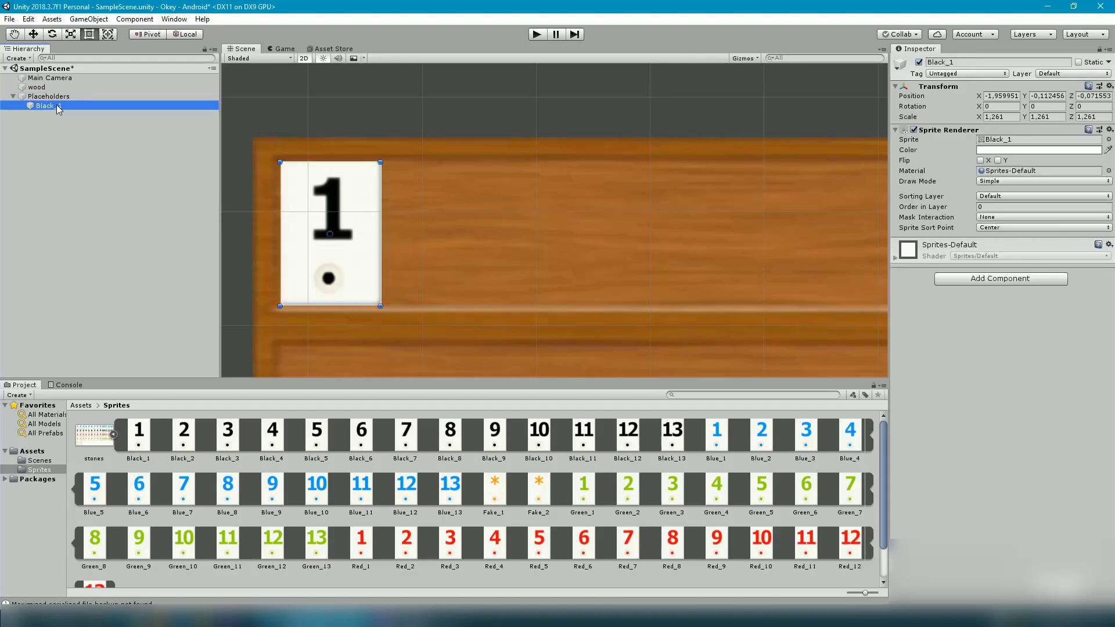
left_click(58, 107)
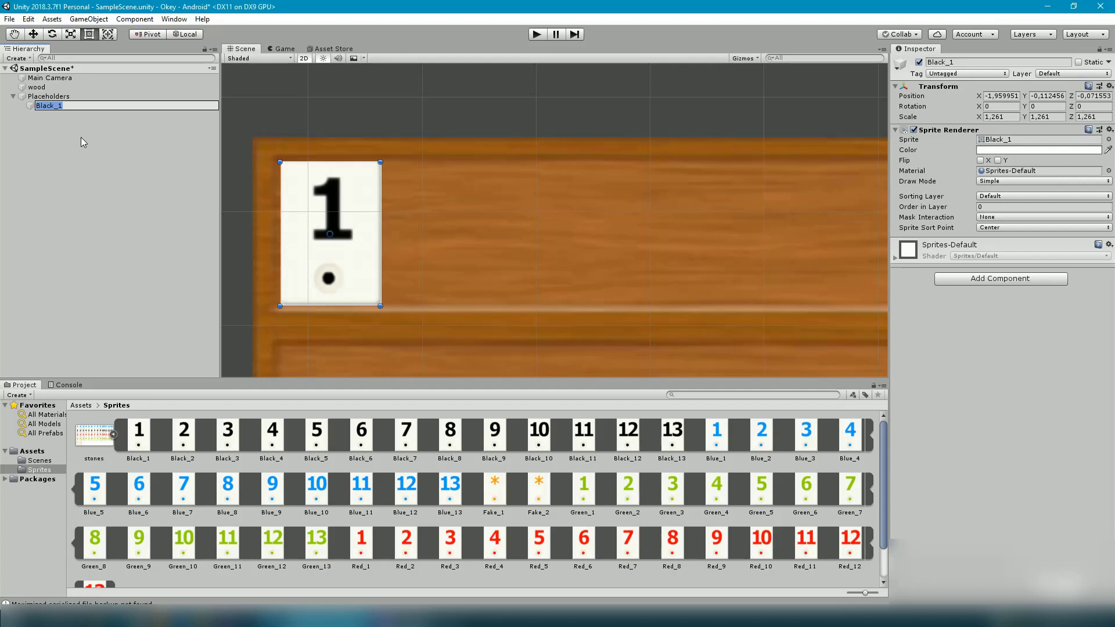
type("pl")
key("BackSpace")
key("BackSpace")
key("BackSpace")
type("PlaceHolder")
key("Return")
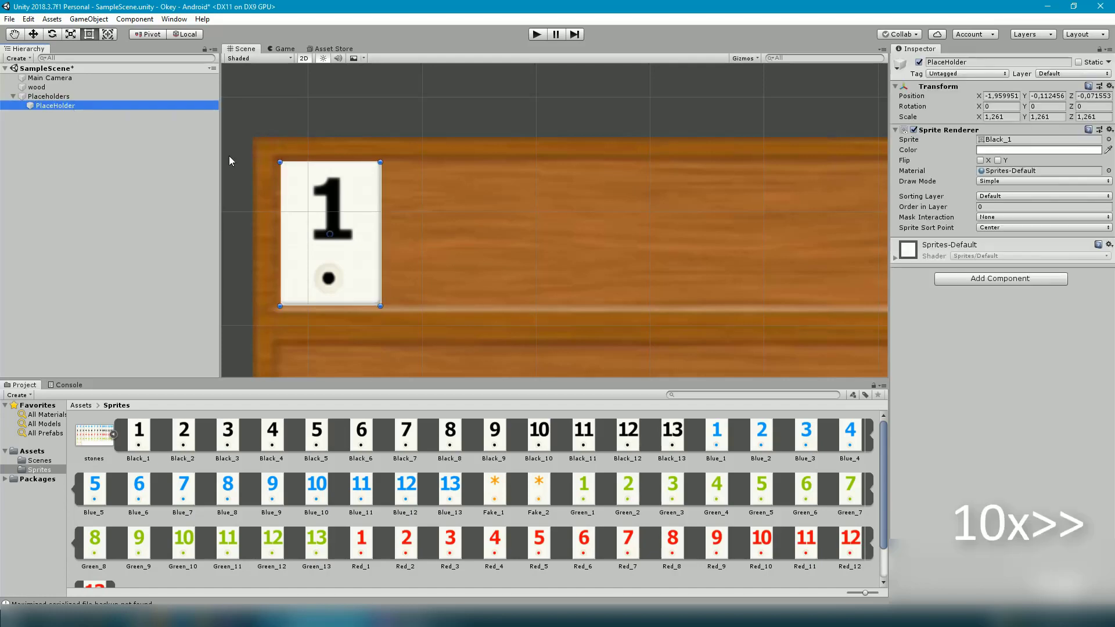
Duplicate the PlaceHolder tile and set the second copy's X position to -1
key("ctrl+d")
key("ctrl+d")
key("ctrl+d")
key("ctrl+d")
key("ctrl+d")
key("ctrl+d")
key("ctrl+d")
left_click(366, 201)
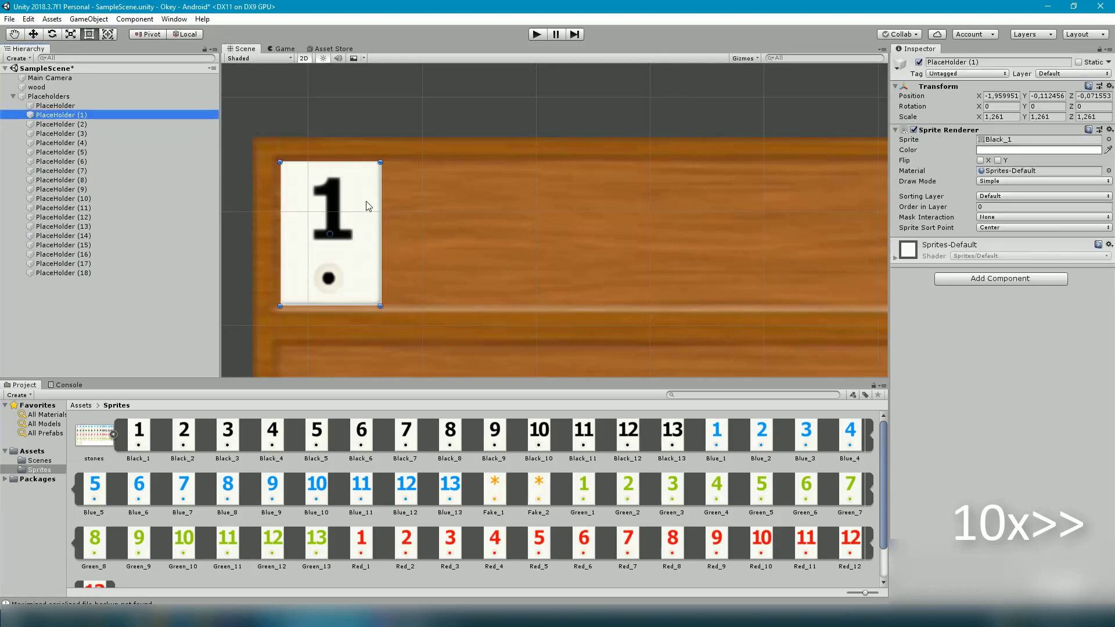
left_click_drag(366, 201, 468, 180)
left_click(1003, 96)
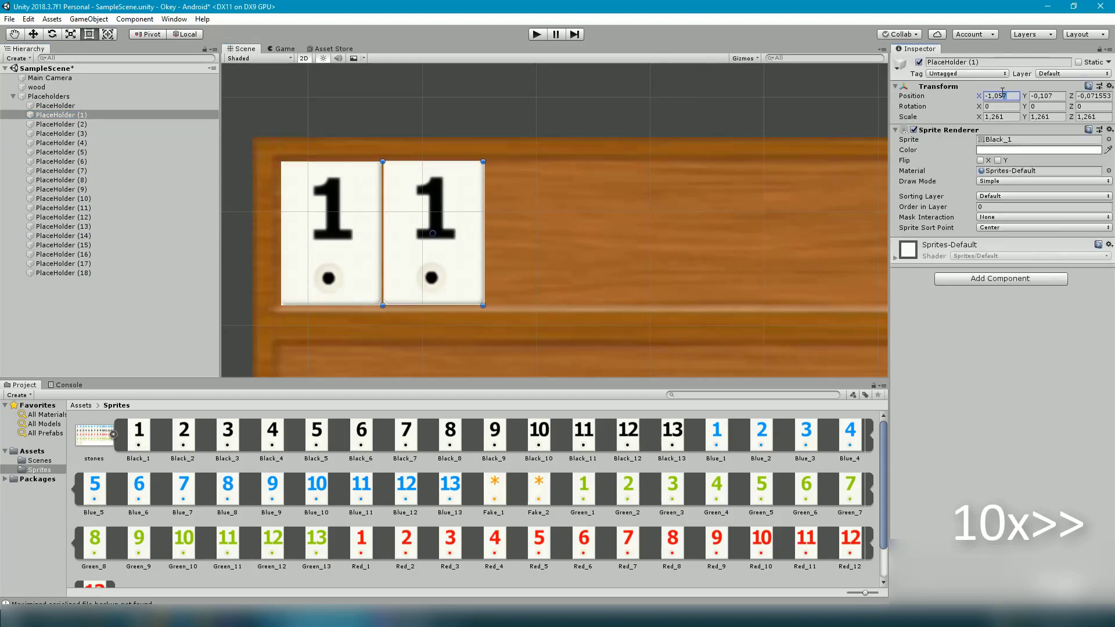
type("-1")
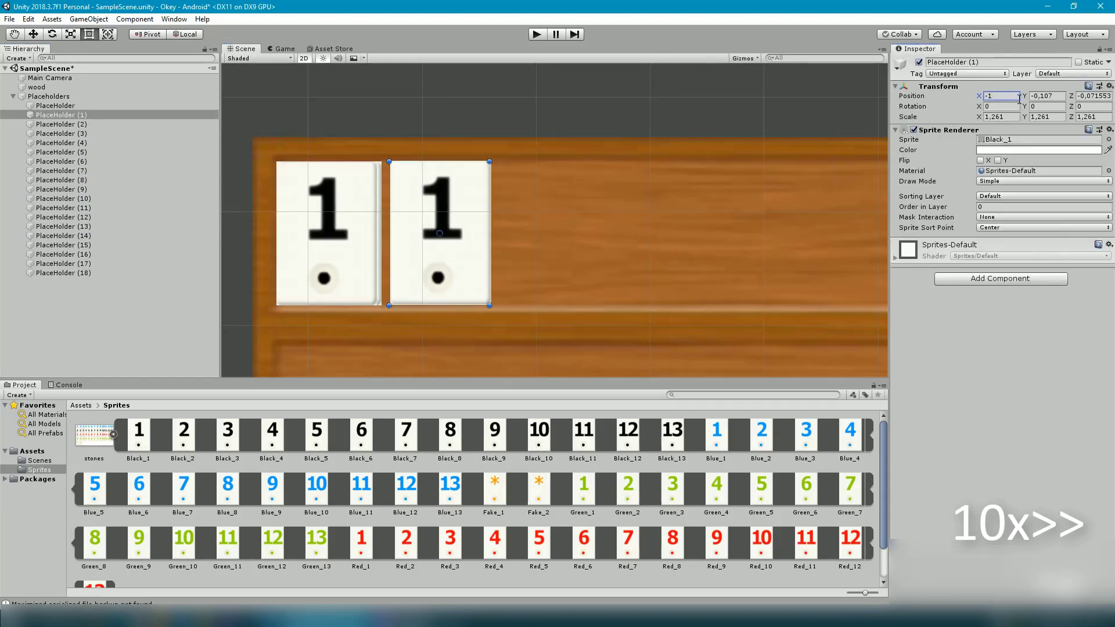
key("Return")
Line up more placeholder copies, including PlaceHolder (13), along the board's top row
left_click(999, 95)
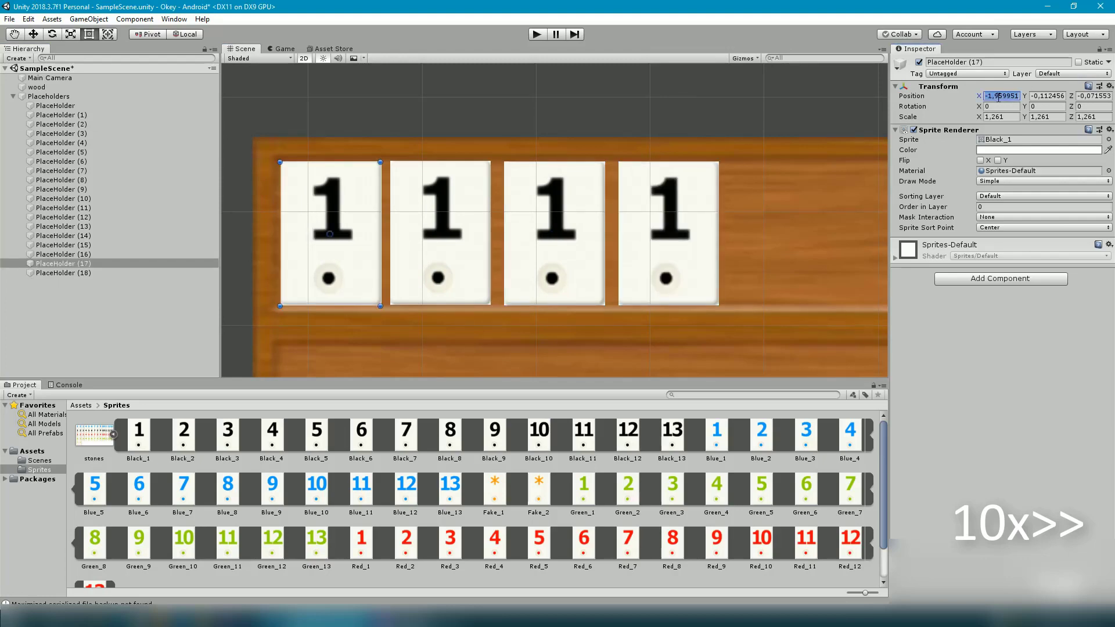
key("Return")
scroll(562, 349, "down", 2)
left_click(639, 77)
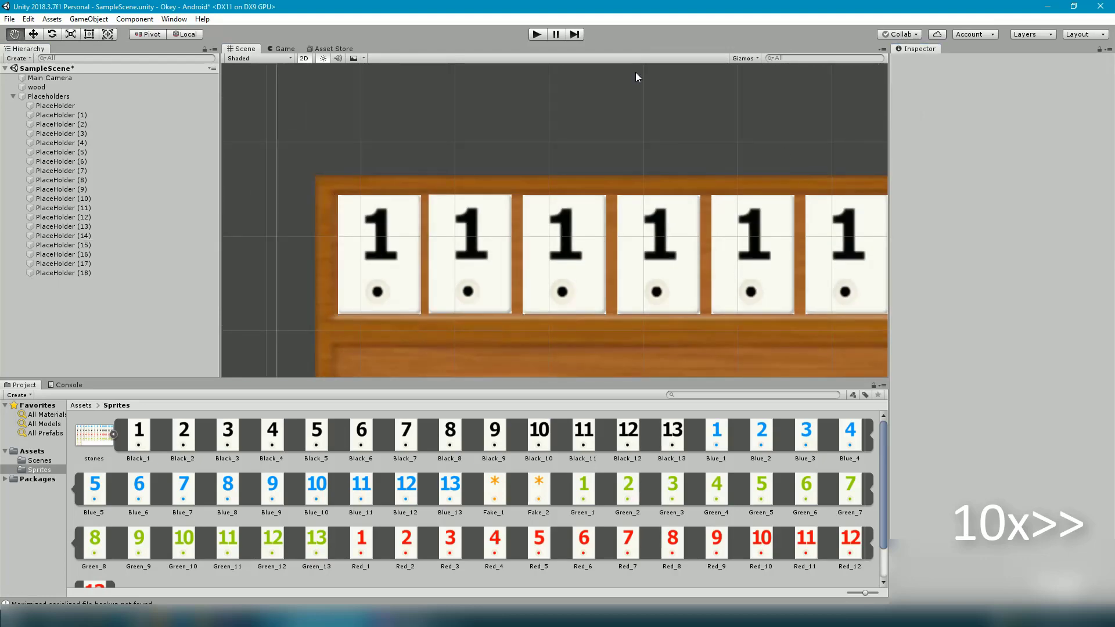
scroll(360, 285, "down", 2)
left_click(361, 284)
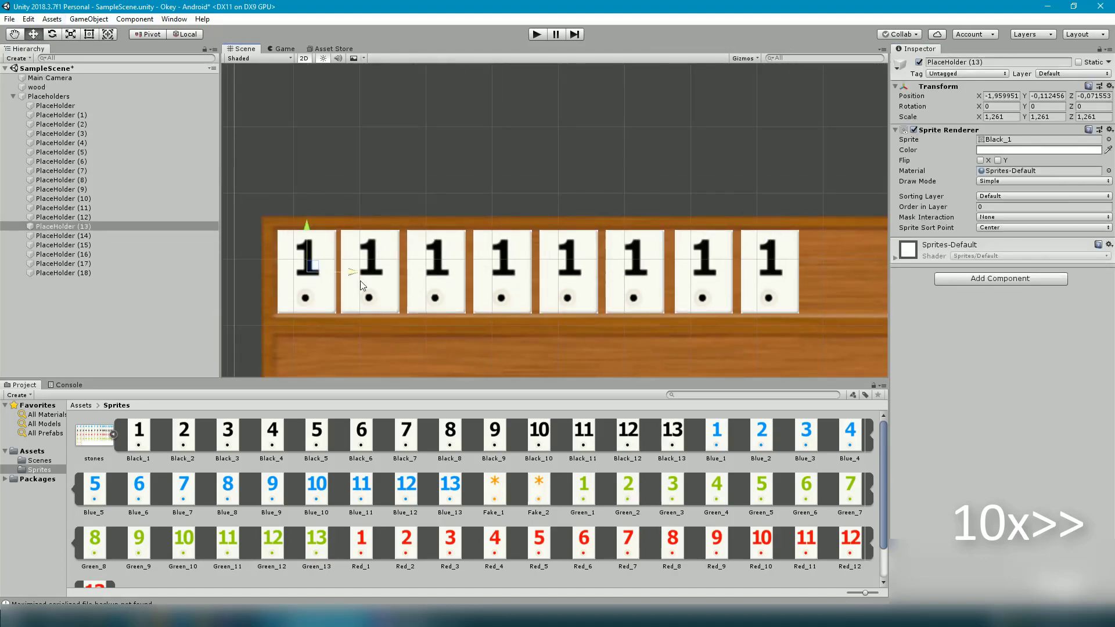
scroll(581, 261, "down", 2)
left_click(613, 265, "ctrl")
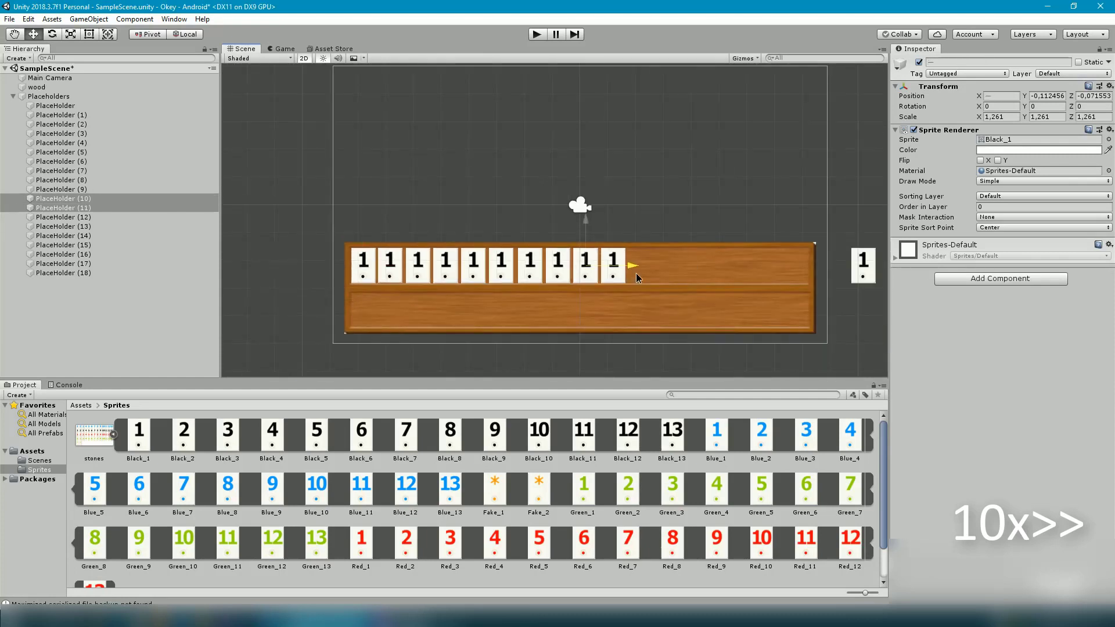
left_click_drag(625, 280, 668, 266)
left_click_drag(749, 266, 712, 277)
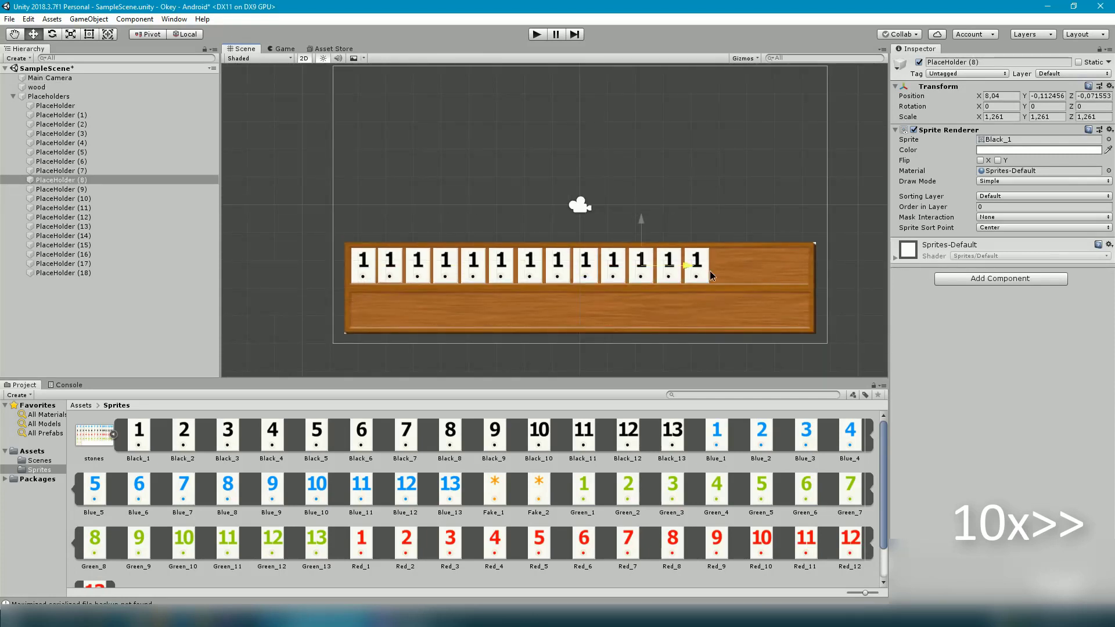
Fill the row's right end, deleting extra copies, and select all sixteen placeholders
left_click_drag(363, 267, 780, 266)
key("Delete")
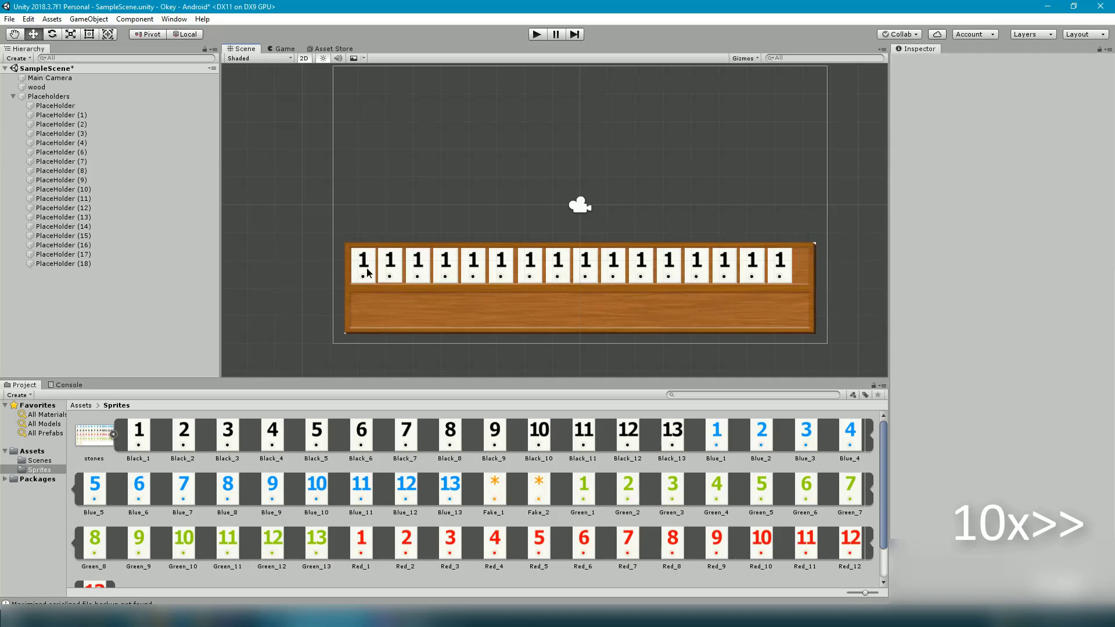
left_click_drag(367, 271, 407, 174)
key("Delete")
left_click_drag(367, 271, 820, 272)
key("ctrl+d")
left_click(58, 106)
left_click(63, 245, "shift")
left_click_drag(64, 245, 37, 100)
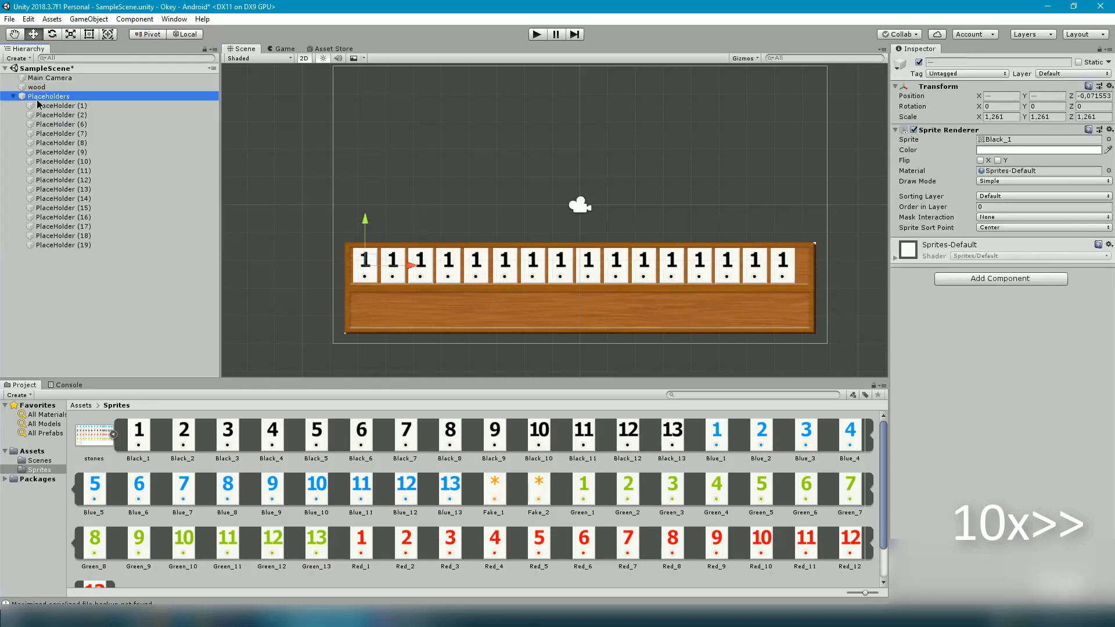
Duplicate the sixteen-tile row into the lower half, then narrow the wood board and set its X to 0
key("ctrl+d")
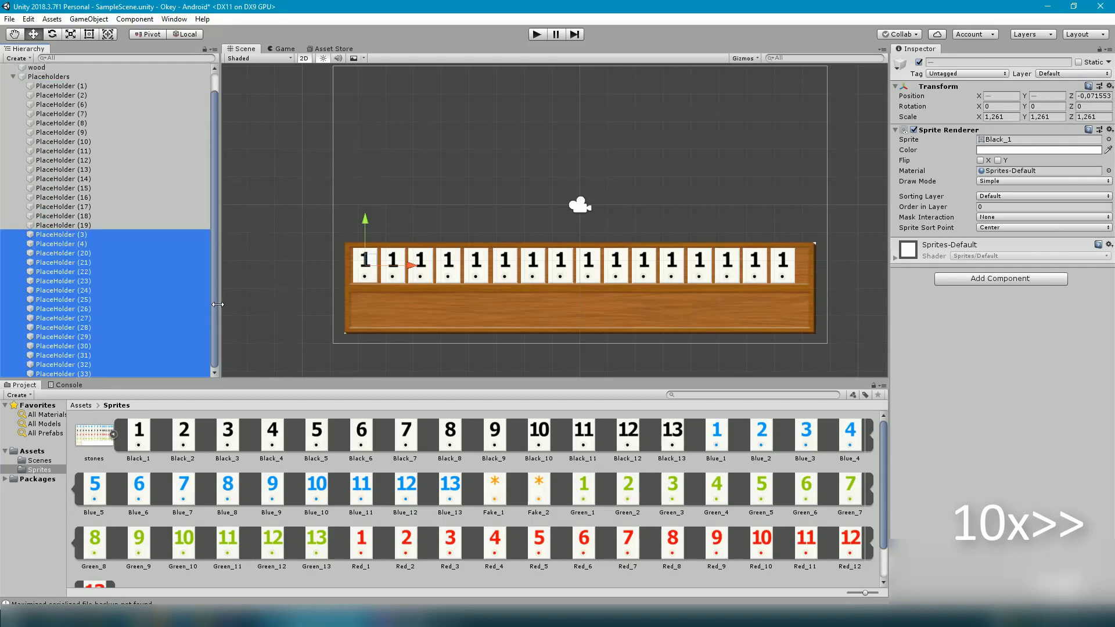
left_click_drag(368, 264, 367, 308)
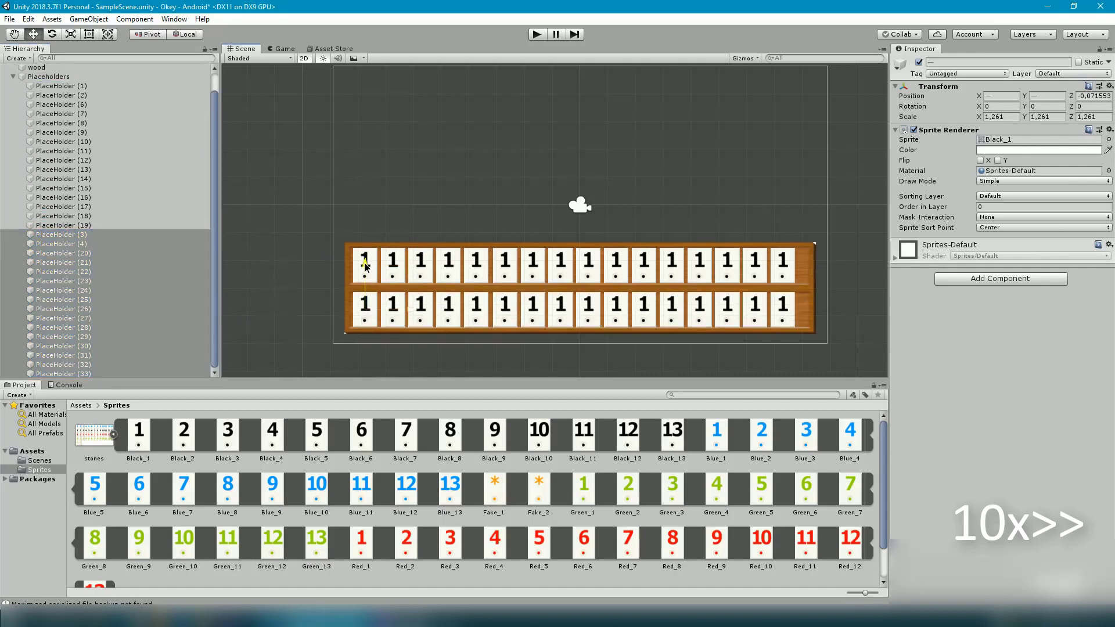
left_click(812, 281)
left_click_drag(815, 281, 806, 282)
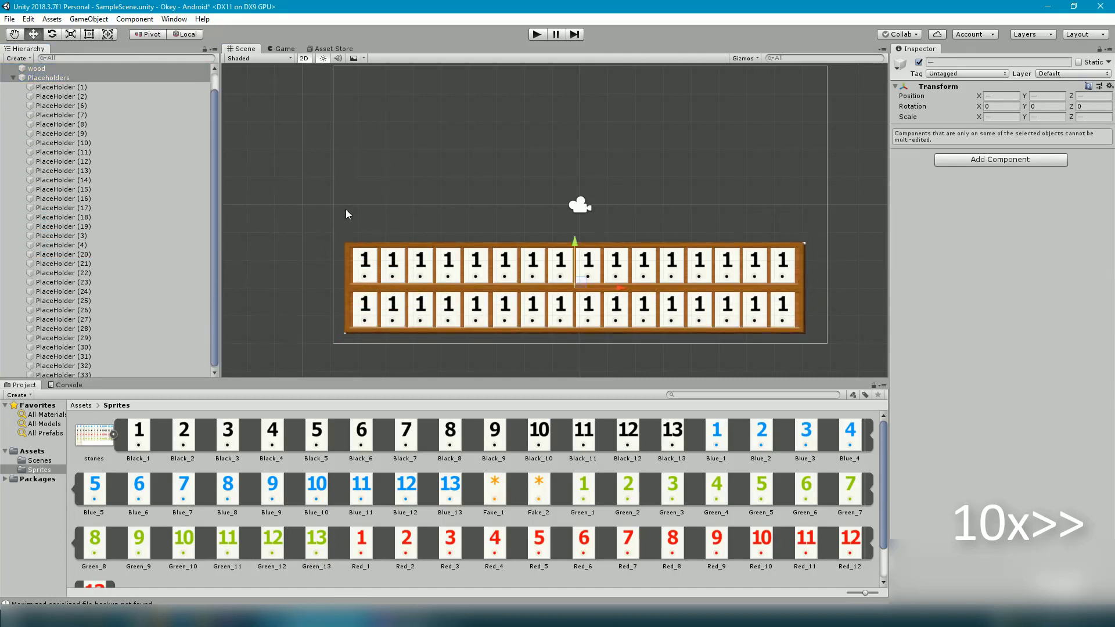
key("w")
left_click(999, 96)
type("0")
Shift the Placeholders group slightly right to centre the tiles on the board
left_click(49, 77)
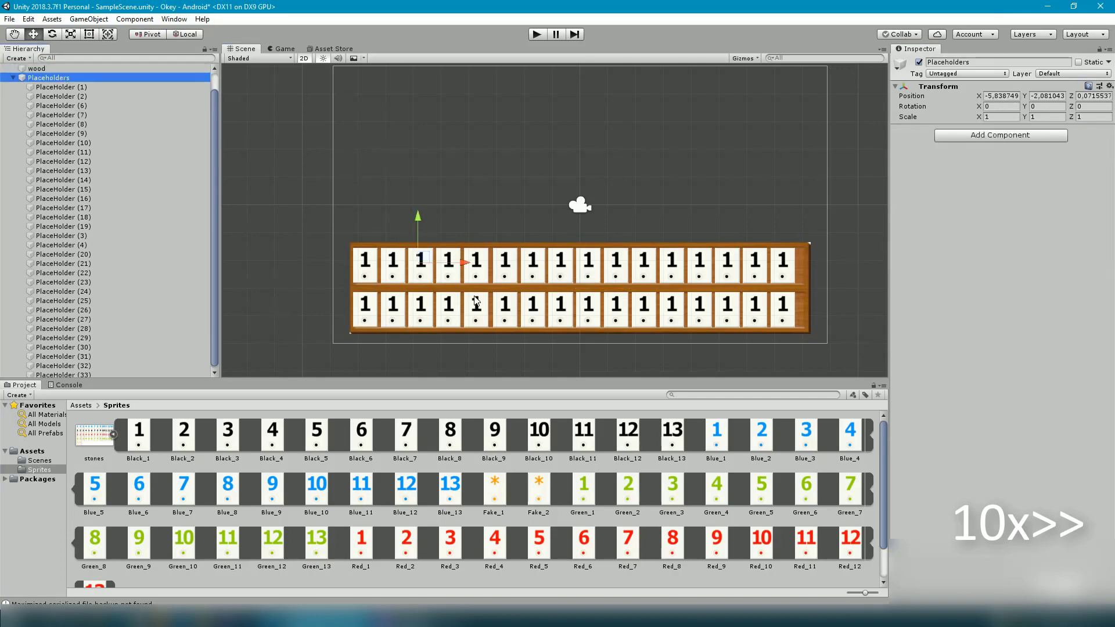
left_click_drag(419, 219, 426, 220)
scroll(591, 270, "up", 3)
scroll(591, 270, "up", 3)
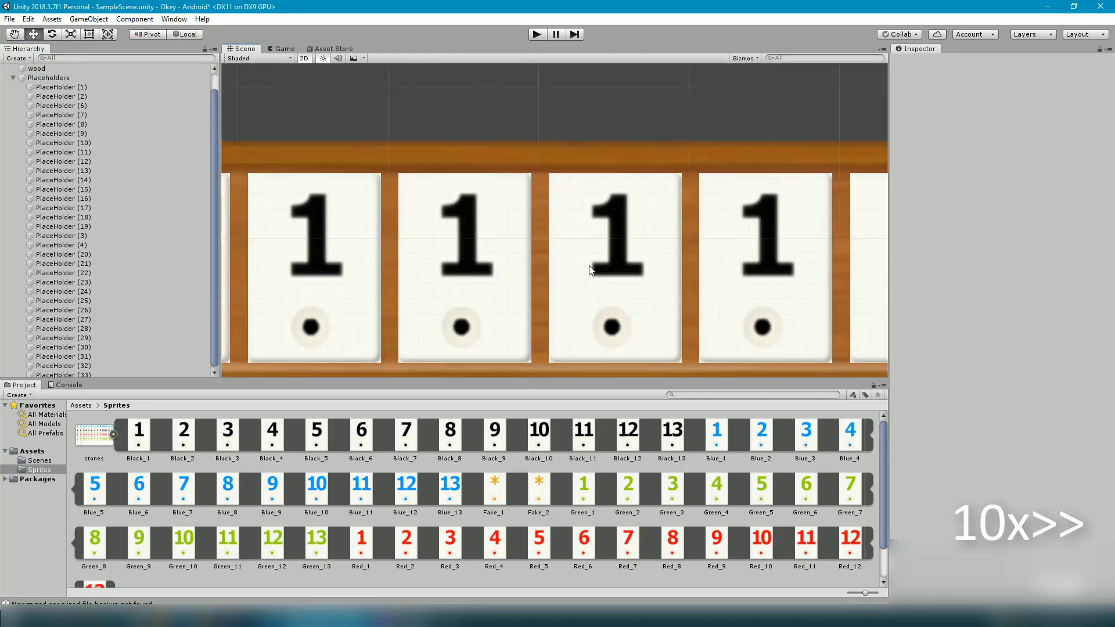
scroll(591, 270, "down", 6)
Select every placeholder and remove their Sprite Renderer components
left_click(61, 86)
left_click(63, 375, "shift")
right_click(996, 132)
left_click(998, 153)
left_click(61, 86)
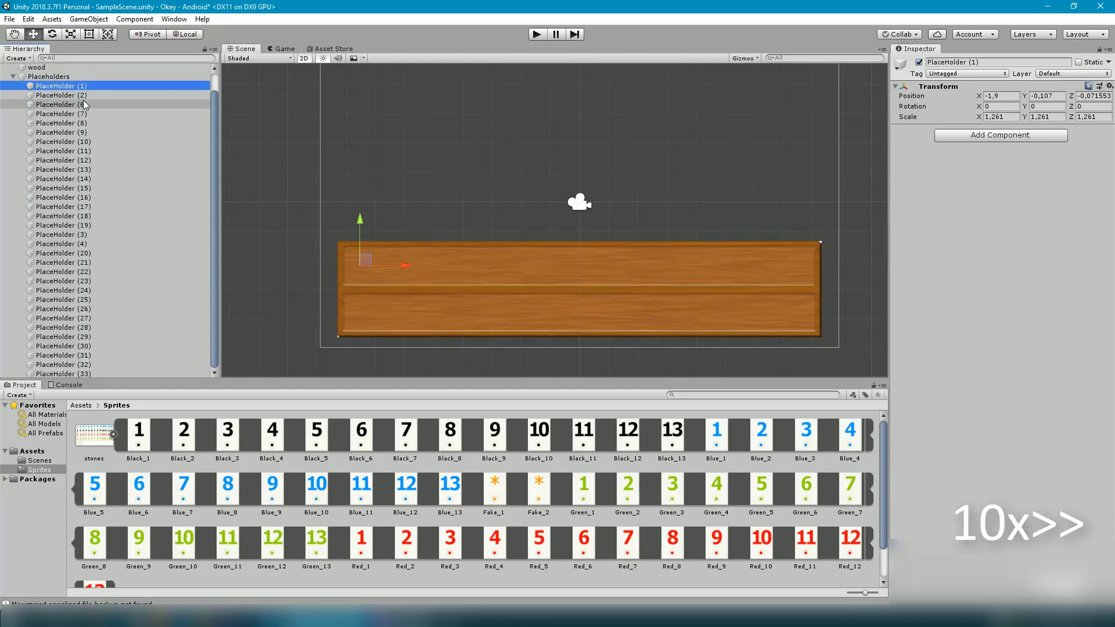
mouse_move(417, 615)
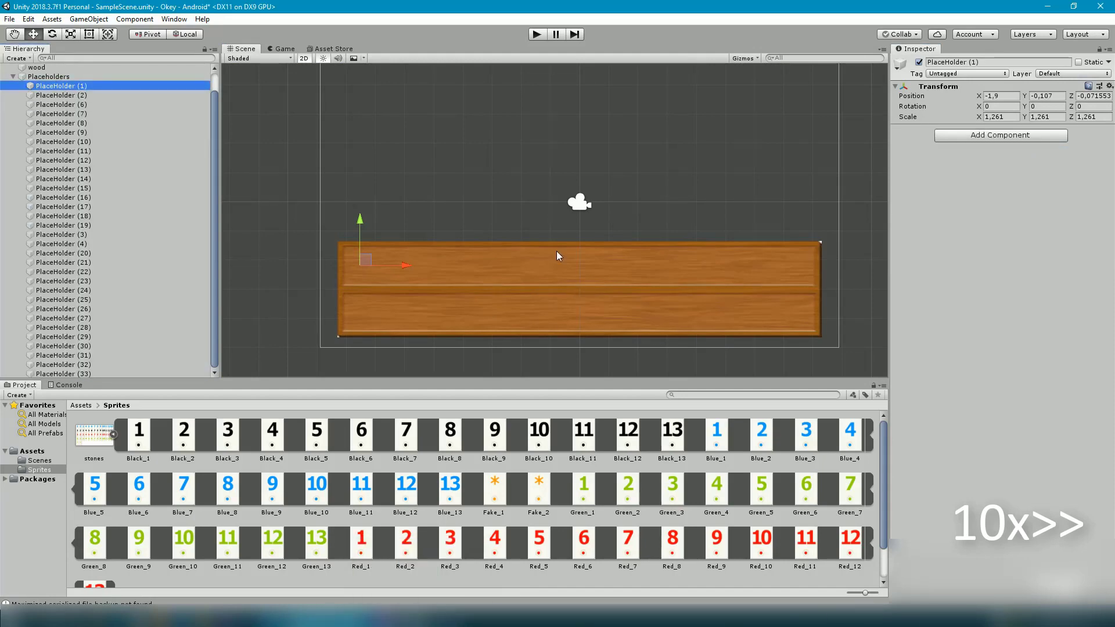
Create an empty object in the Hierarchy named GameController
left_click(27, 60)
left_click(47, 68)
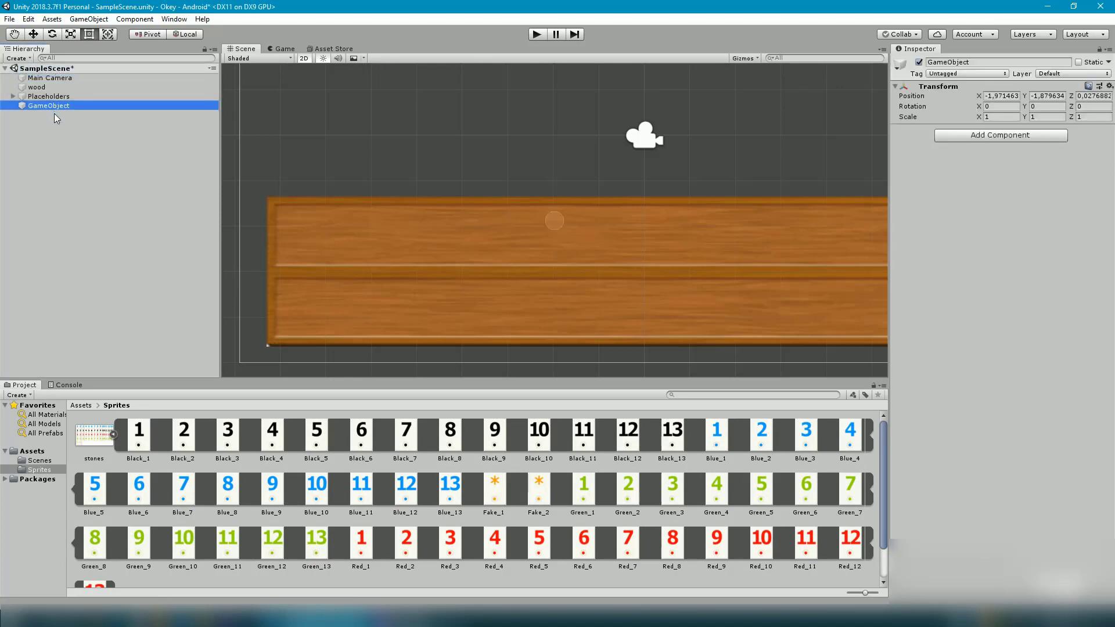
left_click(50, 108)
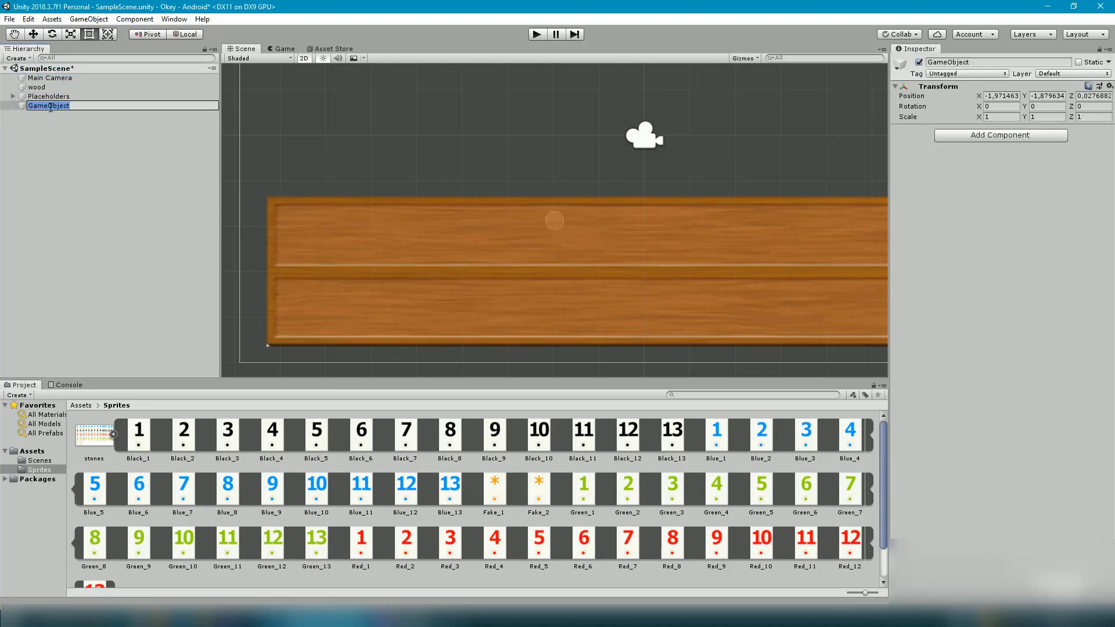
type("G")
type("ler")
key("Return")
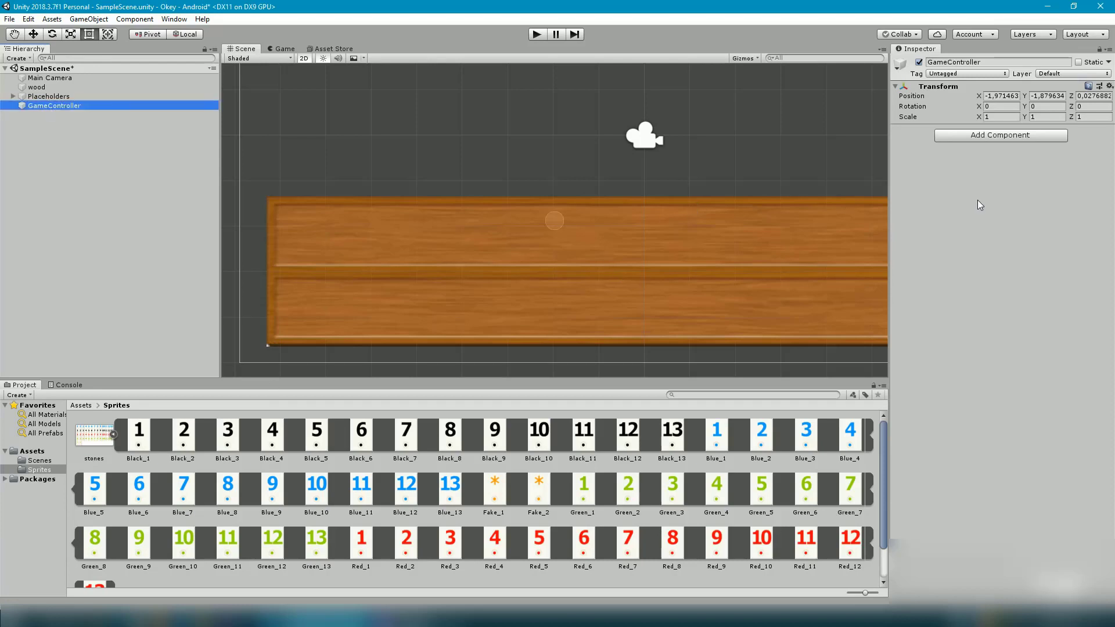
Add a new GameManager script component to GameController and locate it in the project assets
left_click(985, 136)
type("na")
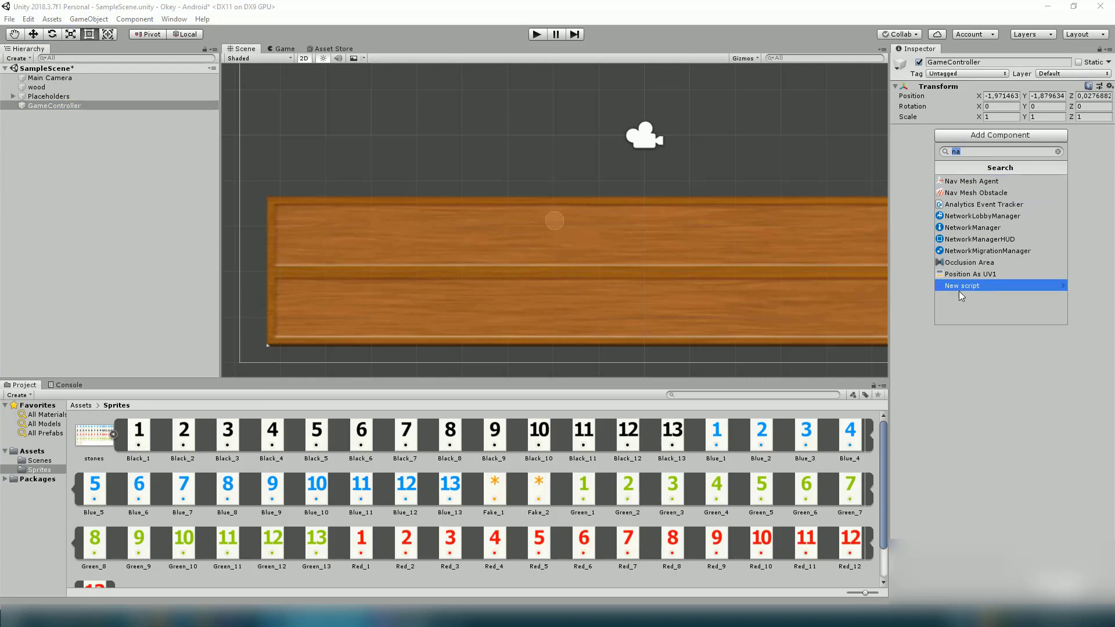
left_click(960, 290)
type("GAme")
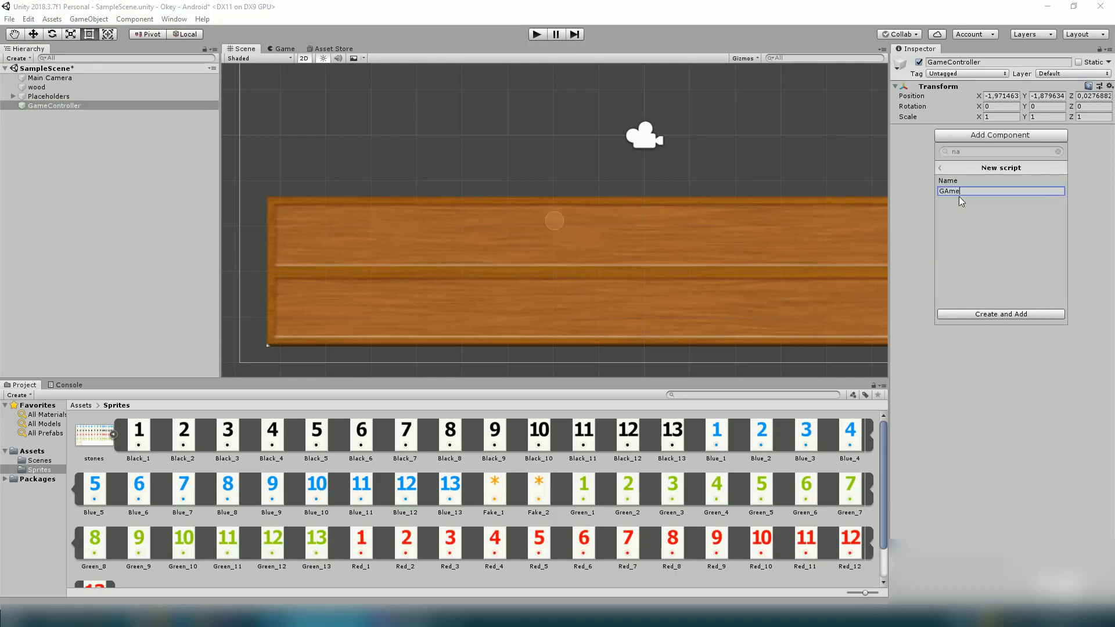
key("BackSpace")
key("BackSpace")
key("BackSpace")
type("Ga")
key("Return")
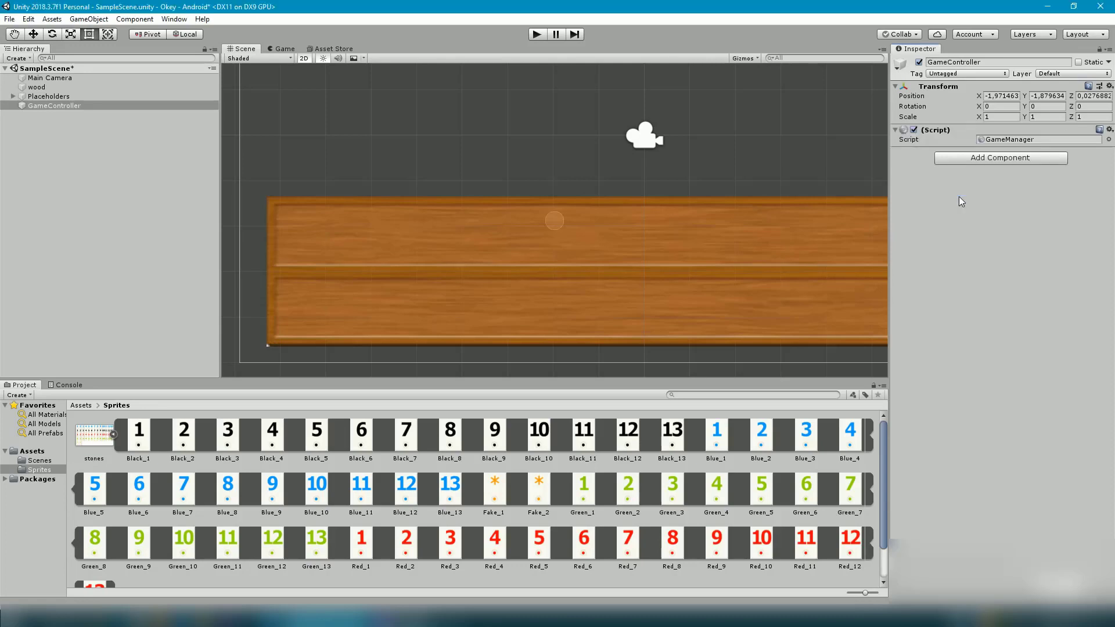
left_click(1025, 141)
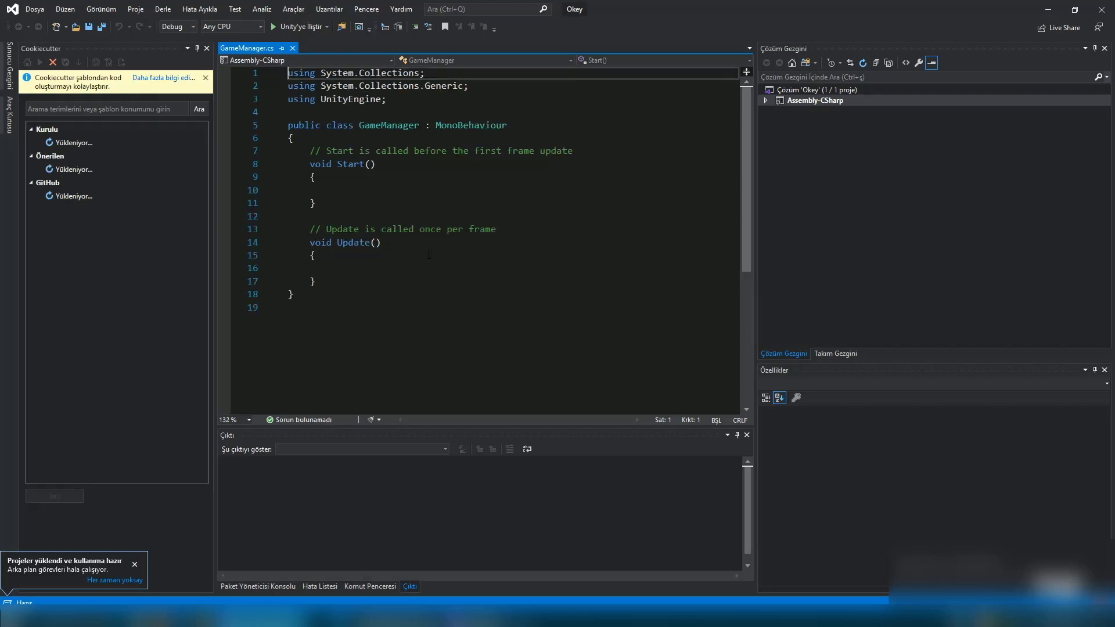
Scroll GameManager.cs in Visual Studio to view its empty Start and Update methods
scroll(429, 254, "up", 2, "ctrl")
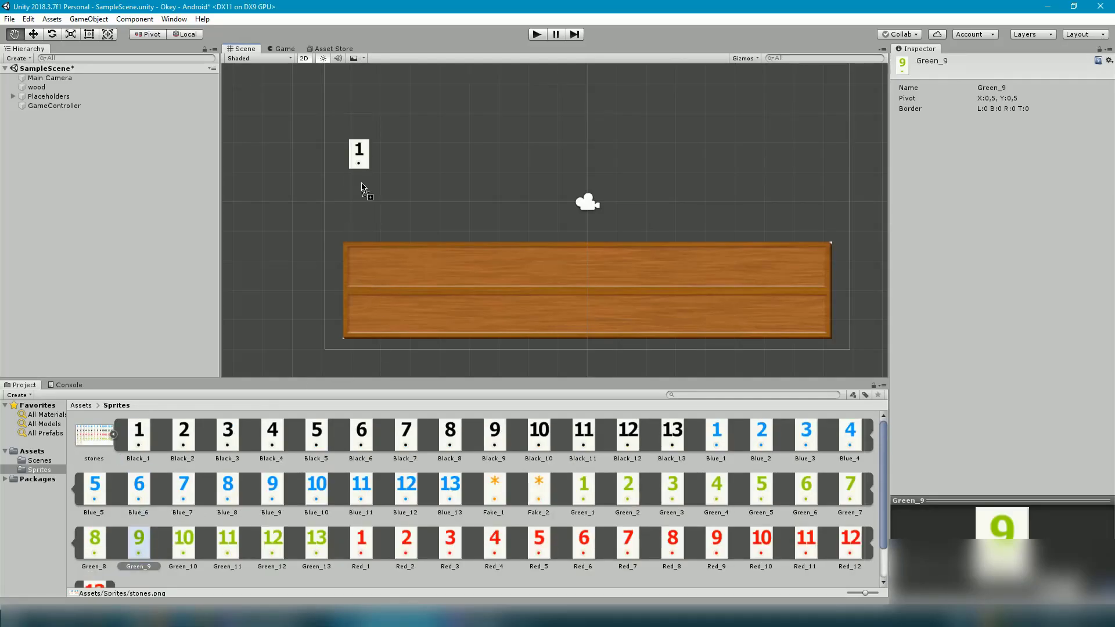
Place the Black_1 sprite in the scene, set Order in Layer 1, and move it to the board's left end
left_click_drag(378, 301, 364, 199)
left_click(995, 206)
type("1")
scroll(376, 198, "up", 3)
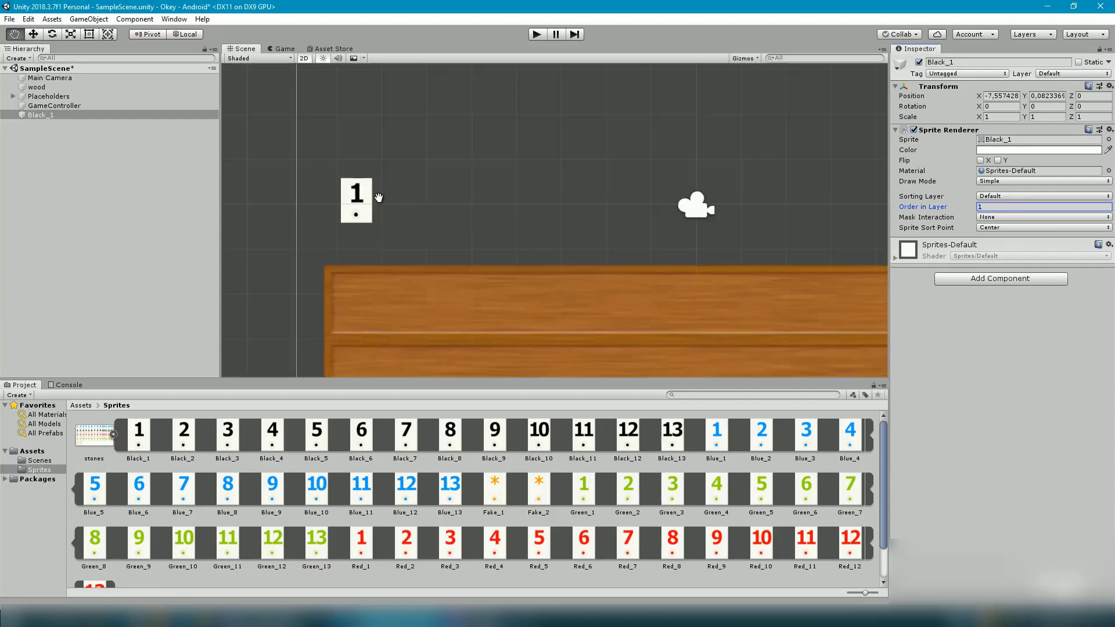
key("w")
key("y")
key("t")
left_click_drag(351, 201, 351, 327)
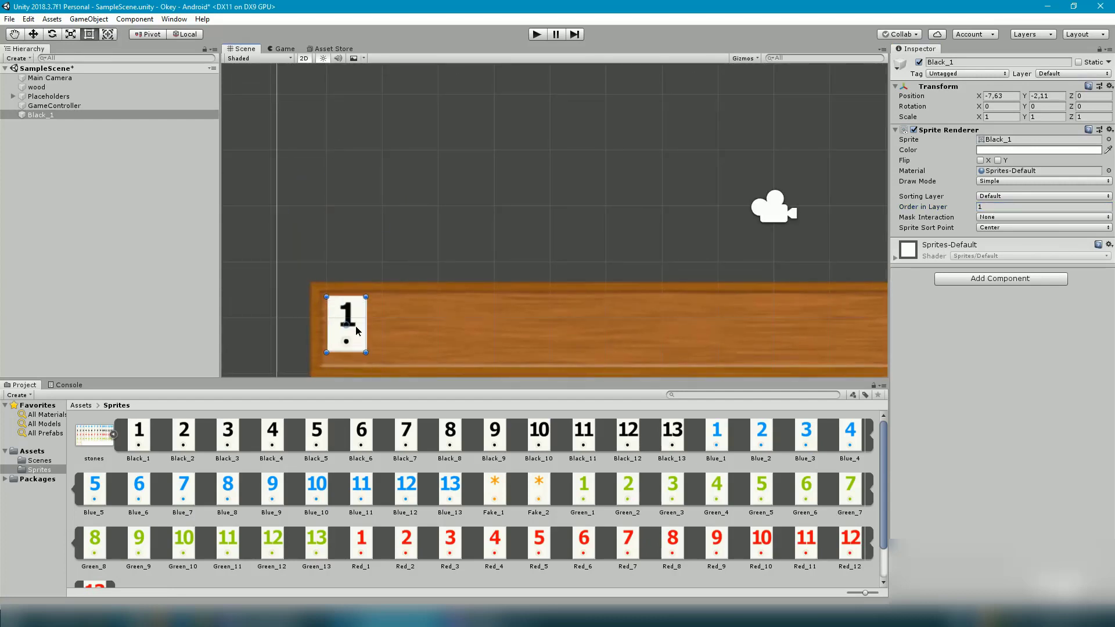
Set the Black_1 tile's scale to 1.261 to match the placeholders
left_click(13, 96)
left_click(58, 133)
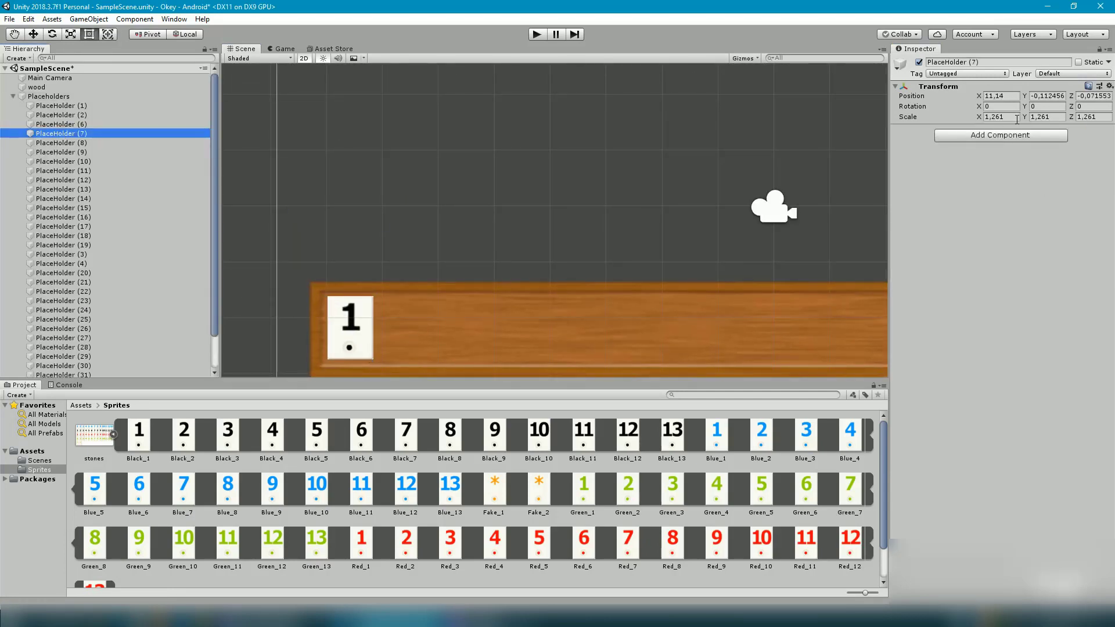
left_click(350, 319)
type("1,261")
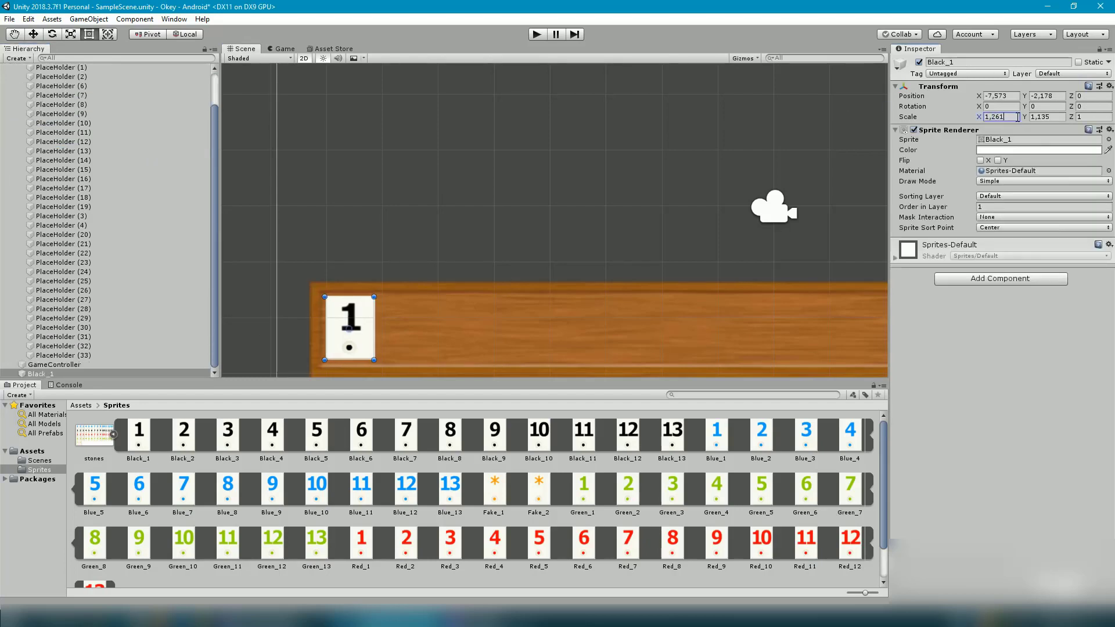
type("1,261")
left_click(813, 245)
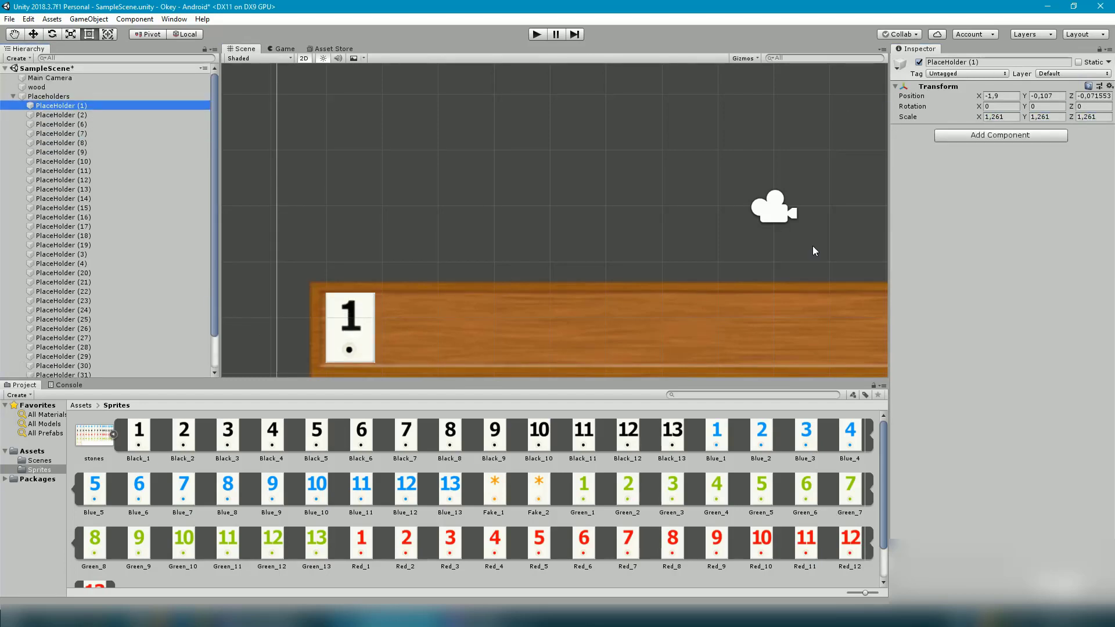
left_click(364, 328)
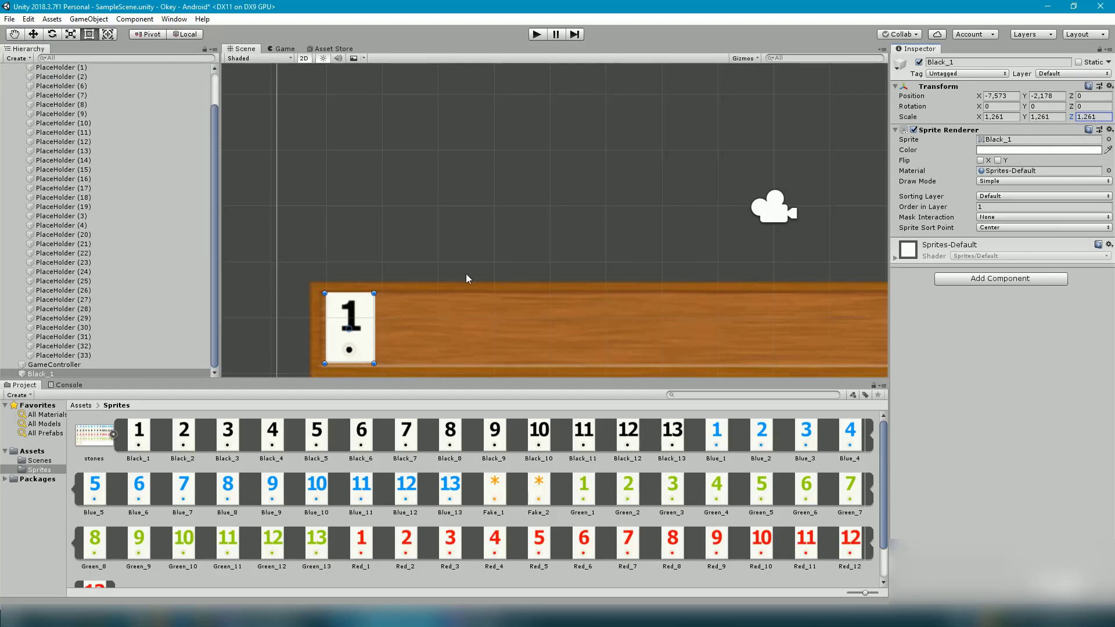
scroll(466, 277, "up", 2)
scroll(105, 174, "up", 3)
left_click(13, 95)
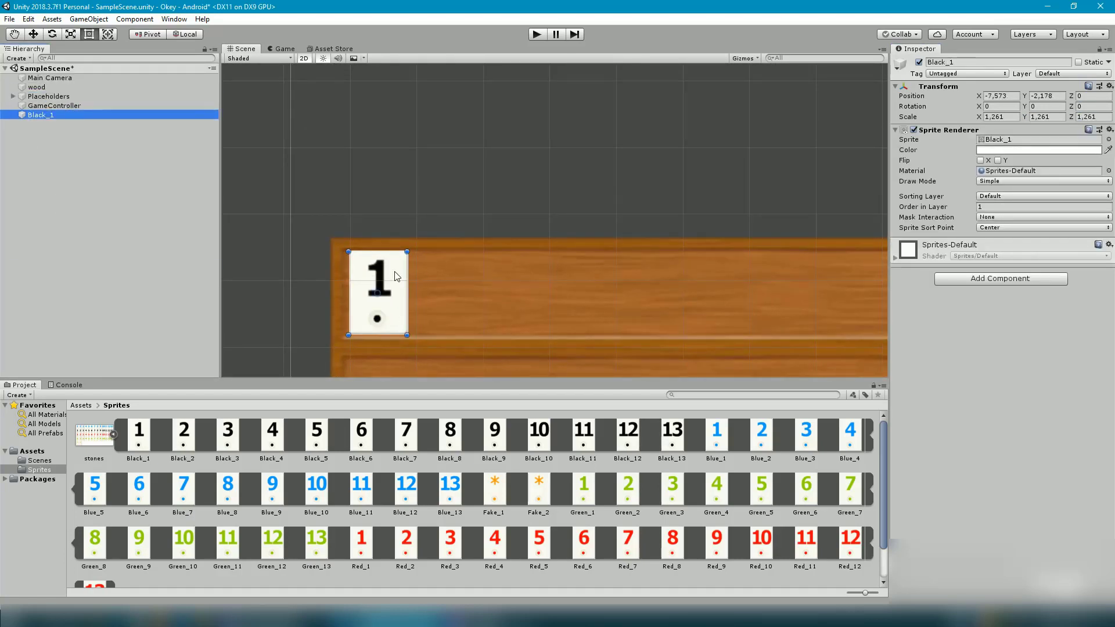
Browse the sprite picker, then clear the tile's sprite to None
left_click(1109, 139)
left_click_drag(407, 95, 531, 141)
key("Right")
key("Right")
key("Right")
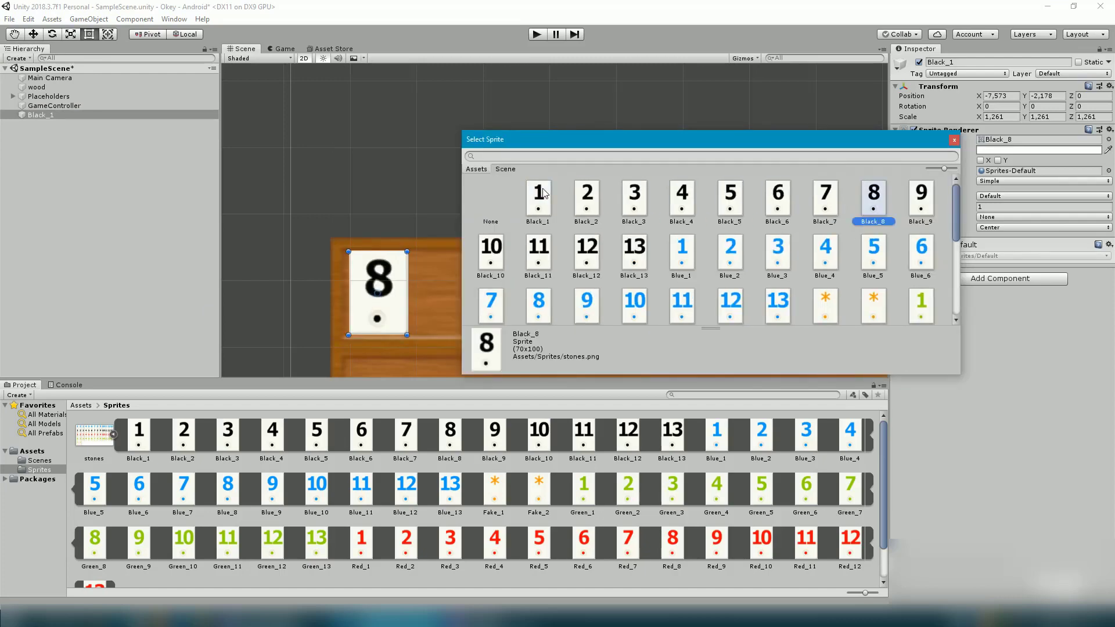
key("Right")
key("Right")
key("Right")
key("Left")
left_click(539, 197)
key("Escape")
Add a Box Collider 2D, briefly restore the Black_1 sprite, then remove the collider
left_click(997, 279)
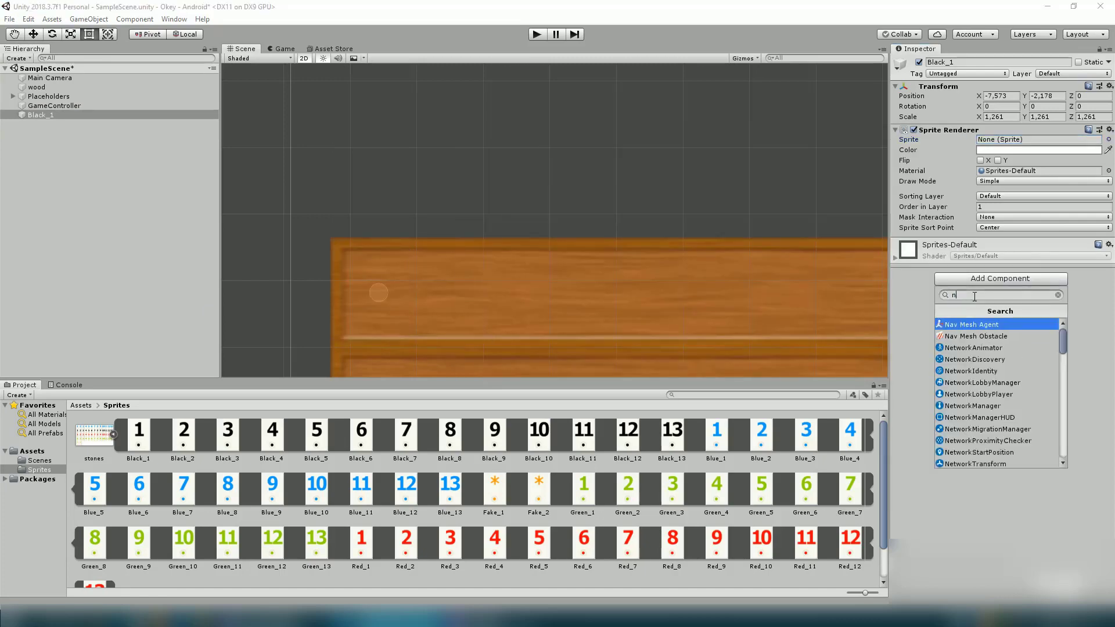
key("Down")
key("Down")
key("Down")
key("Right")
left_click(971, 336)
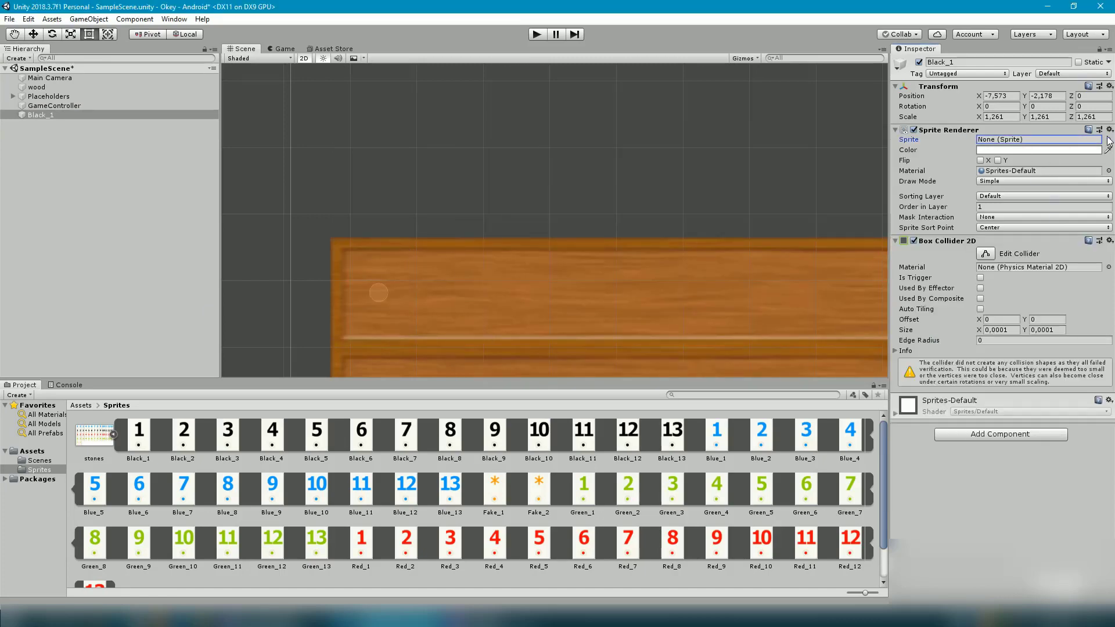
left_click(1109, 139)
key("Right")
key("Return")
scroll(380, 289, "up", 3)
left_click(1109, 241)
left_click(1076, 276)
Re-add the 0.7 by 1 Box Collider 2D and clear the sprite to None again
left_click(996, 279)
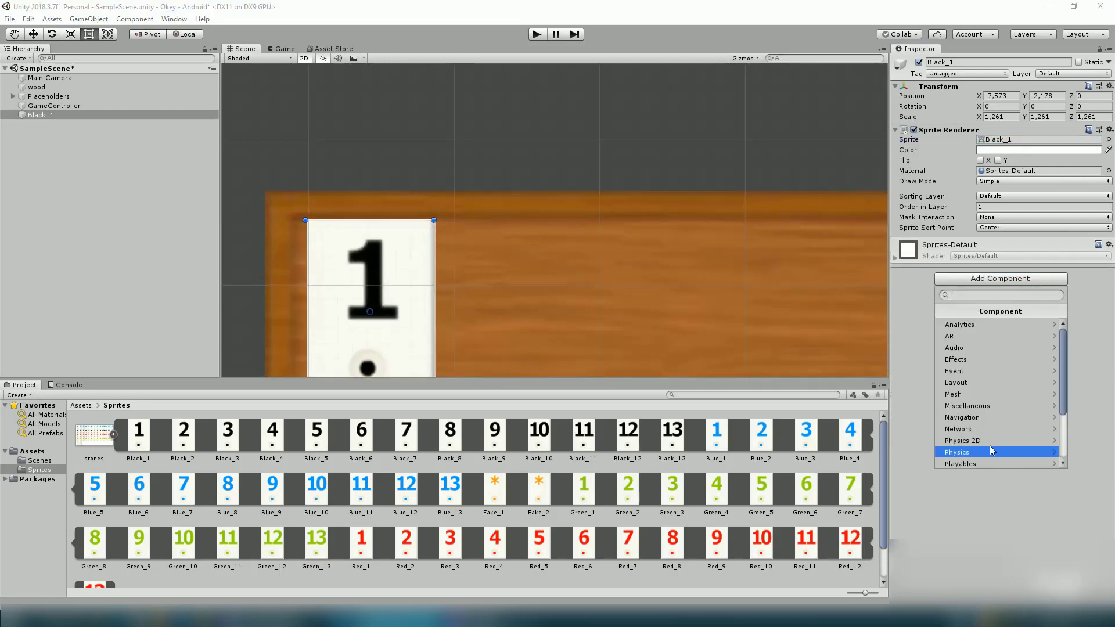
left_click(988, 384)
left_click(971, 335)
left_click(1109, 139)
key("Escape")
Frame the block in the view and start renaming the block object
scroll(446, 281, "down", 2)
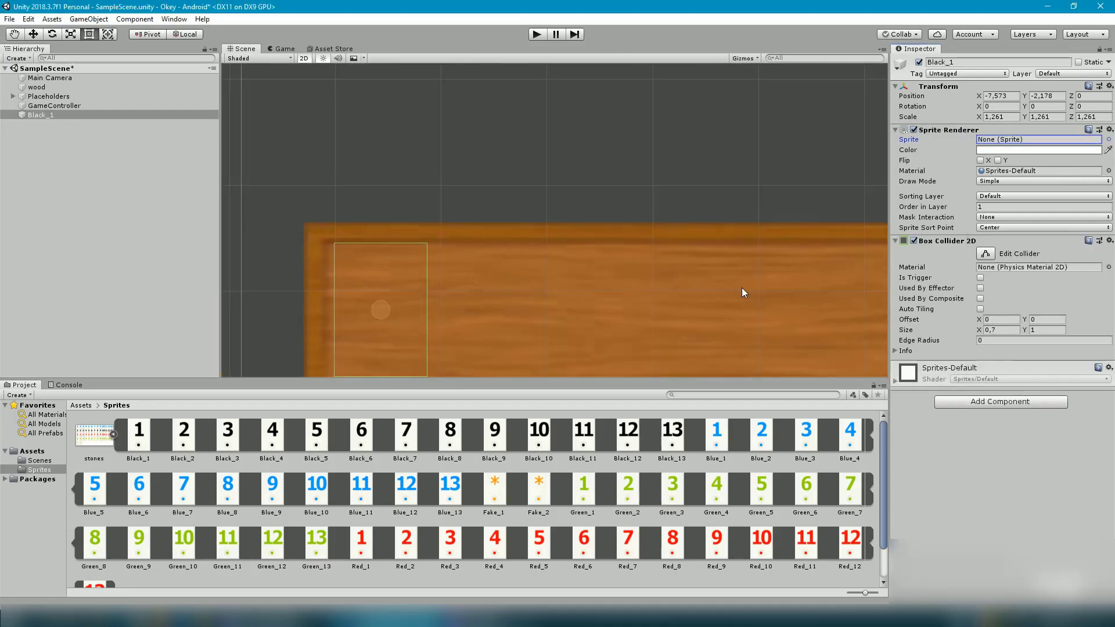
left_click_drag(443, 310, 460, 239)
key("w")
left_click(43, 118)
left_click(43, 116)
type("Empty")
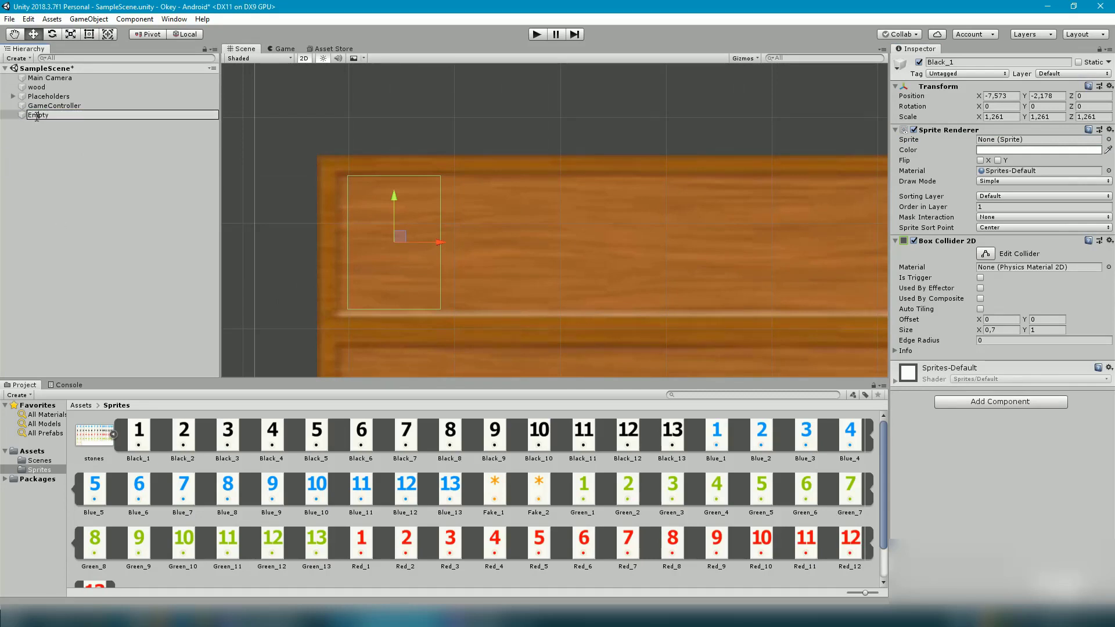
Name the block EmptyBlock and create a Prefabs folder in Assets
type("Block")
key("Return")
right_click(34, 449)
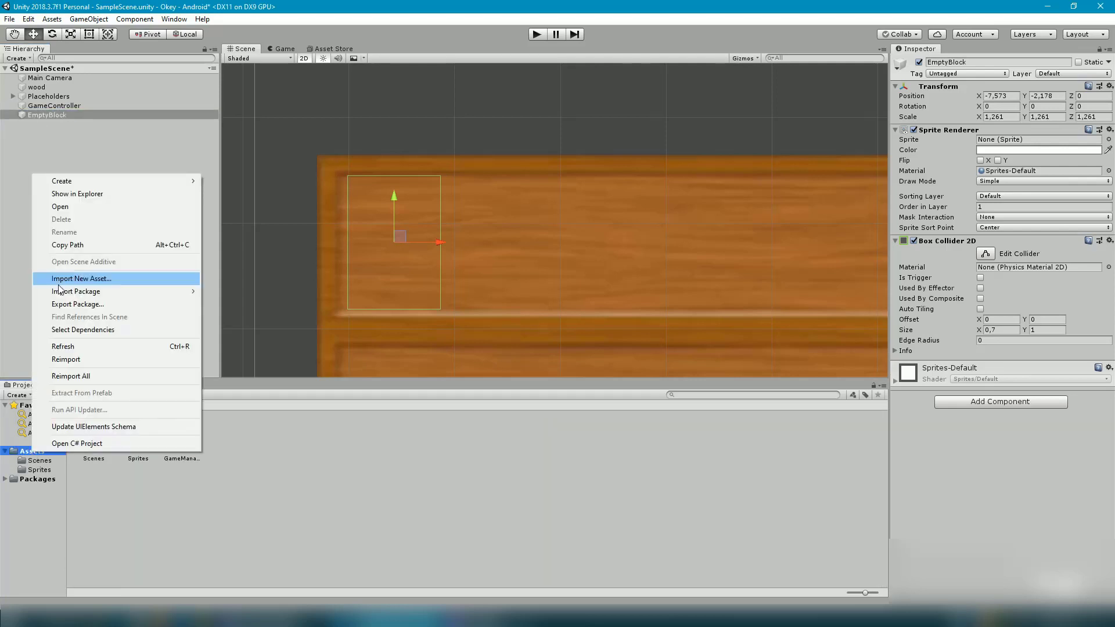
mouse_move(64, 178)
left_click(268, 181)
type("Prefabs")
key("Return")
Turn EmptyBlock into a prefab in the Prefabs folder and open it for editing
left_click_drag(47, 114, 94, 436)
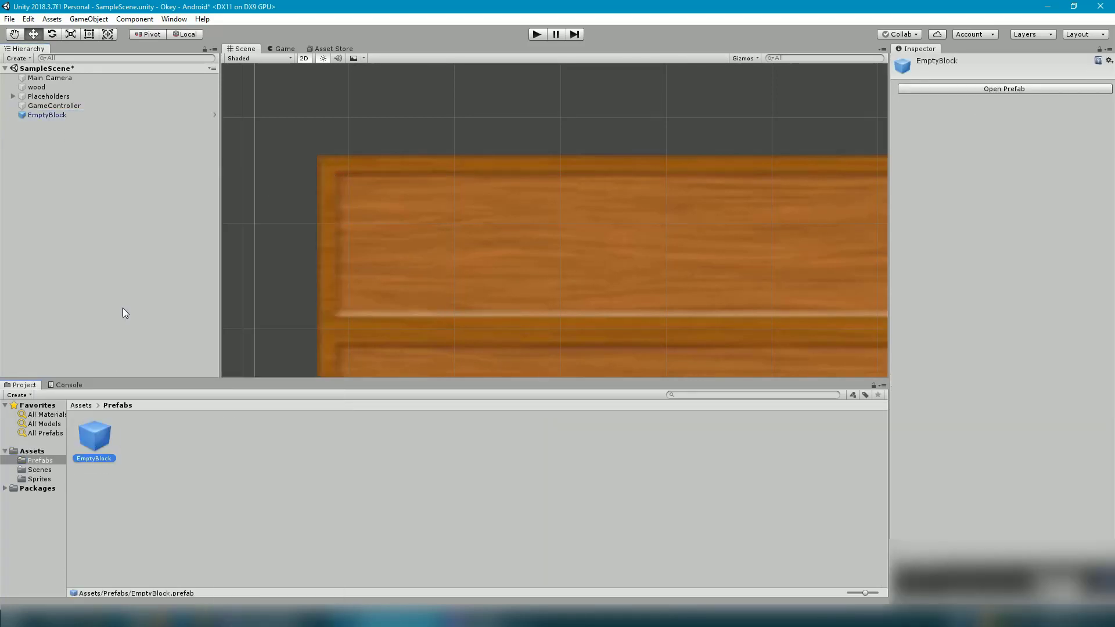
left_click(47, 114)
double_click(94, 437)
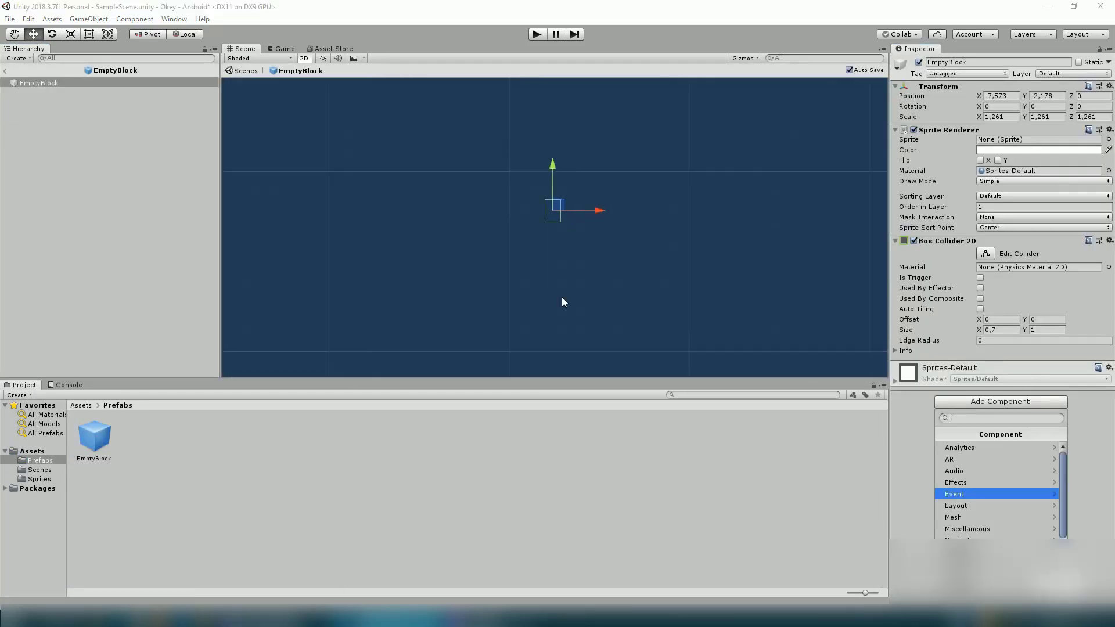
scroll(562, 297, "up", 3)
middle_click_drag(522, 121, 490, 287)
scroll(490, 287, "up", 2)
Create a new script named Block and attach it to the EmptyBlock prefab
left_click(1012, 401)
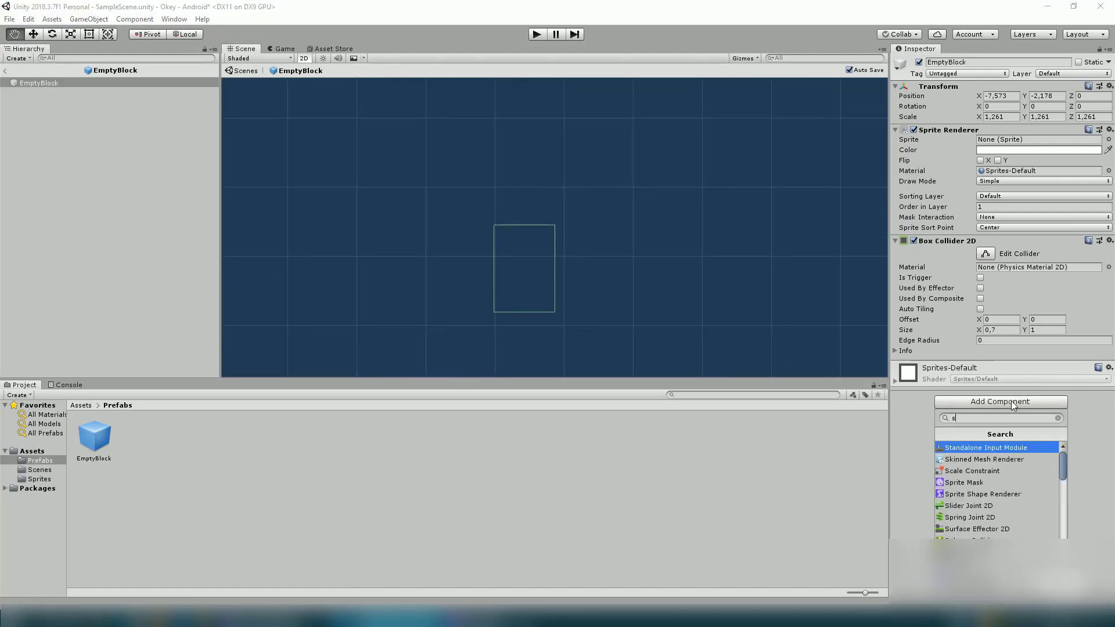
type("scri")
key("Return")
type("Block")
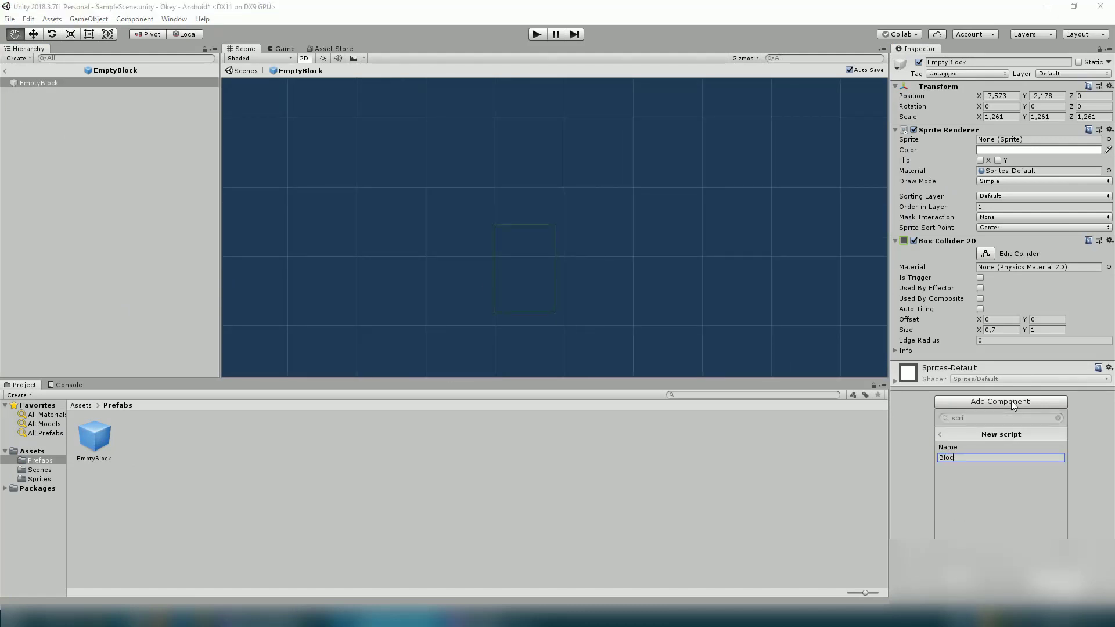
key("Return")
Open Block.cs and add an empty public SetBlockSprite(Sprite sprite) method after Update
double_click(1029, 375)
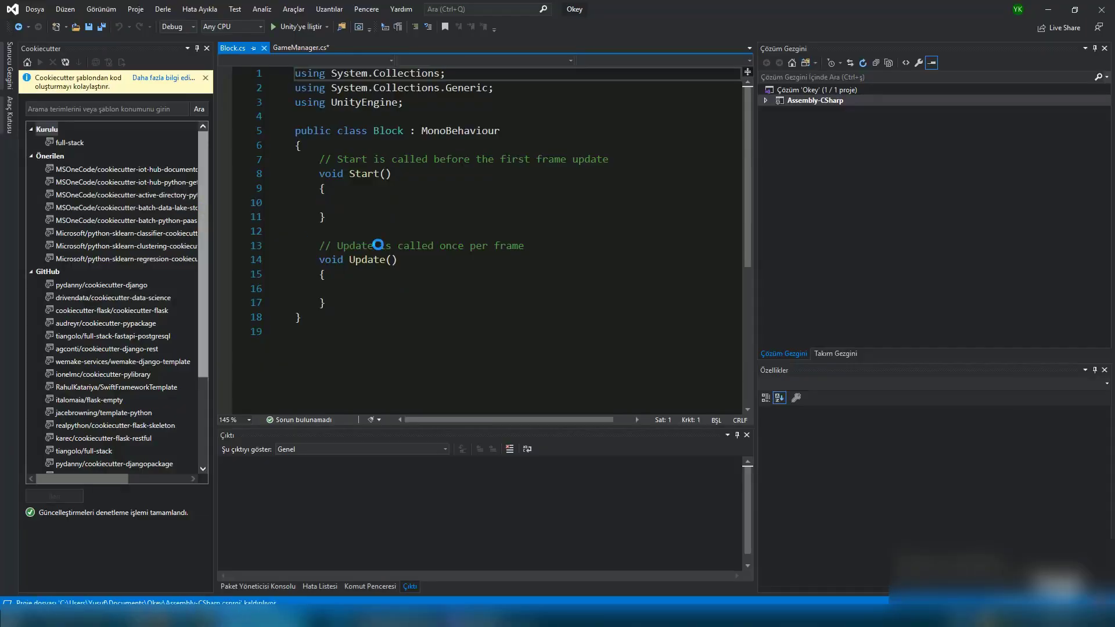
left_click(416, 201)
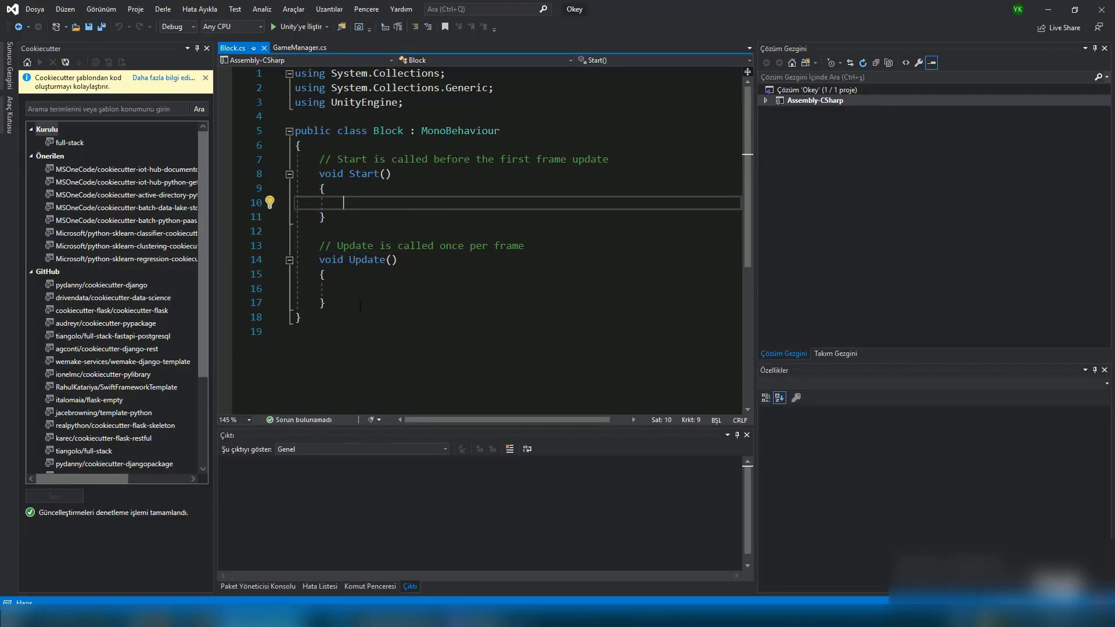
left_click(360, 303)
key("Return")
type("public void Serr")
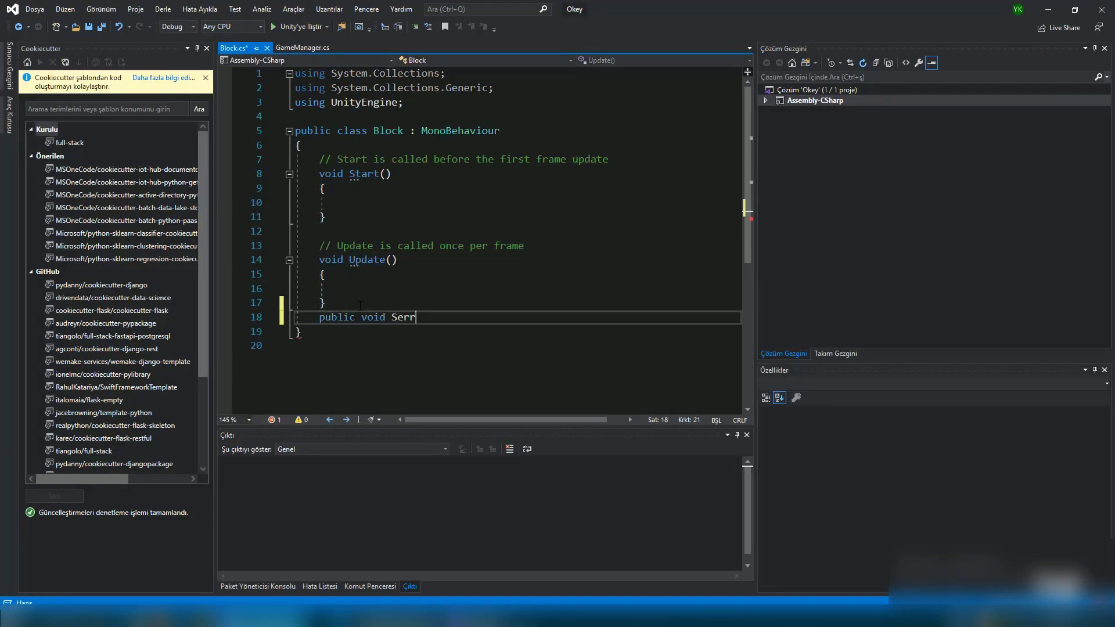
key("BackSpace")
key("BackSpace")
type("tCar")
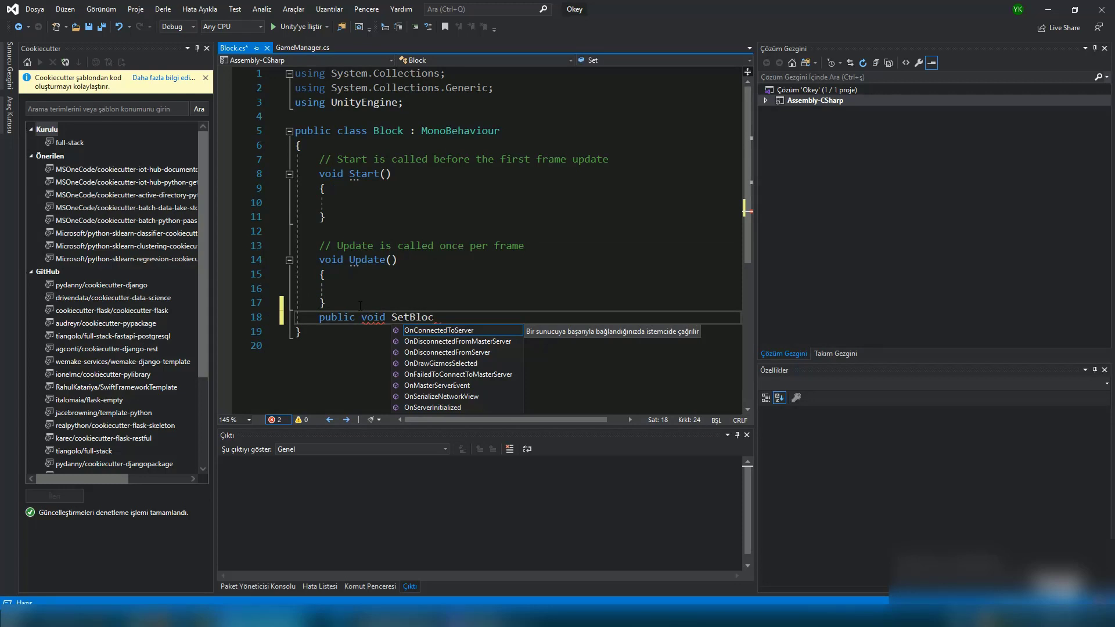
type("()")
key("Return")
type("{")
key("Return")
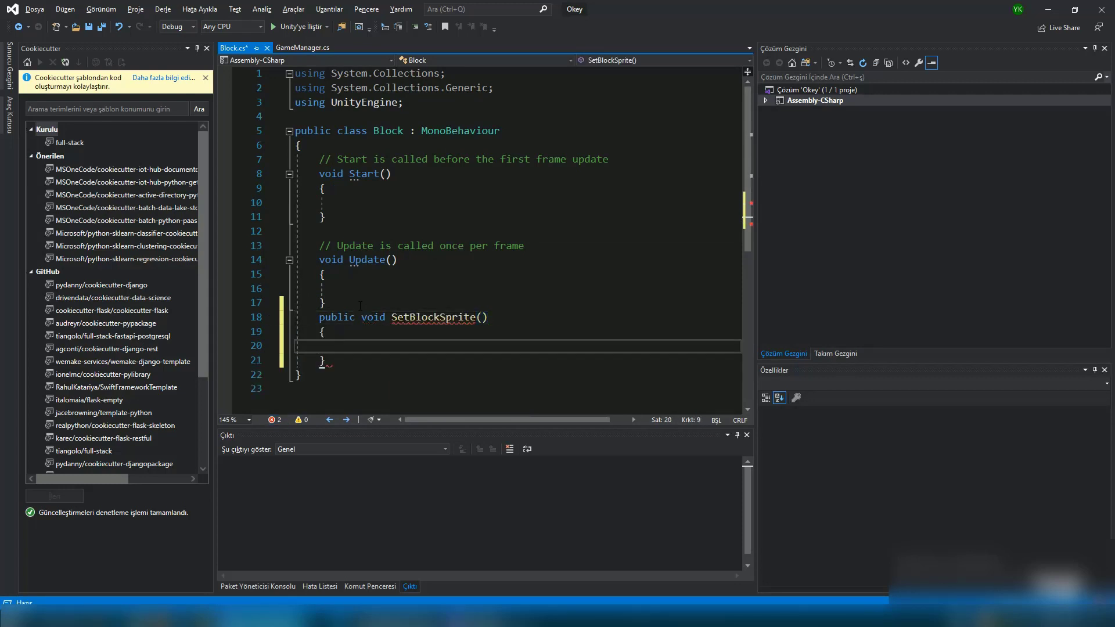
key("Up")
key("Up")
type("pri")
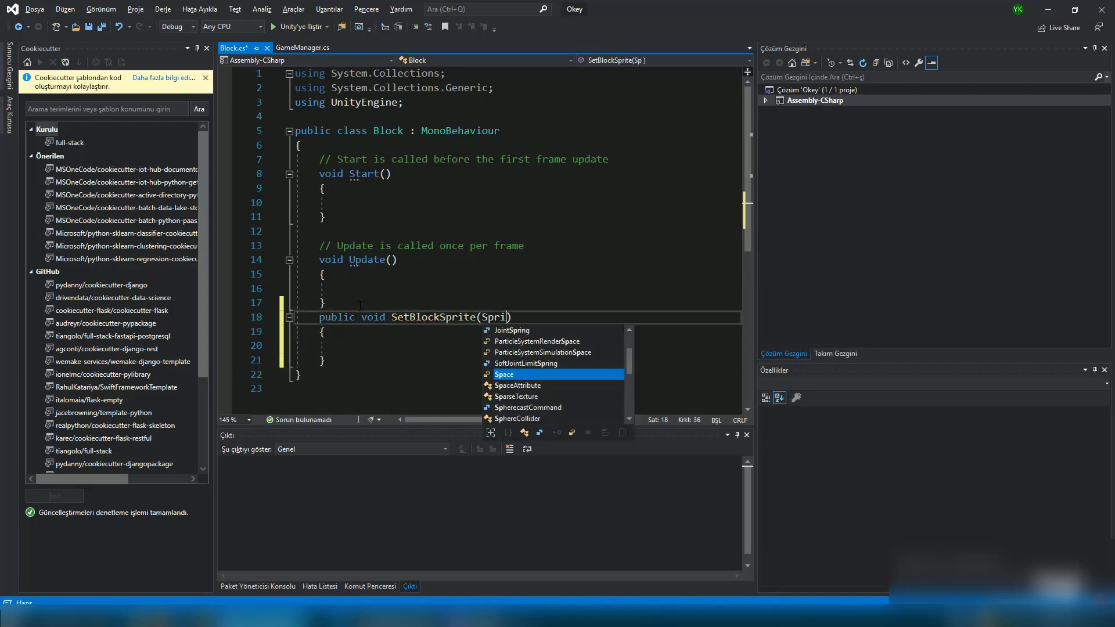
type("te sprite")
Declare public fields: string type = "", a number field, and bool isJoker = false
key("Up")
key("Up")
key("Up")
key("Up")
key("Up")
key("Up")
key("Return")
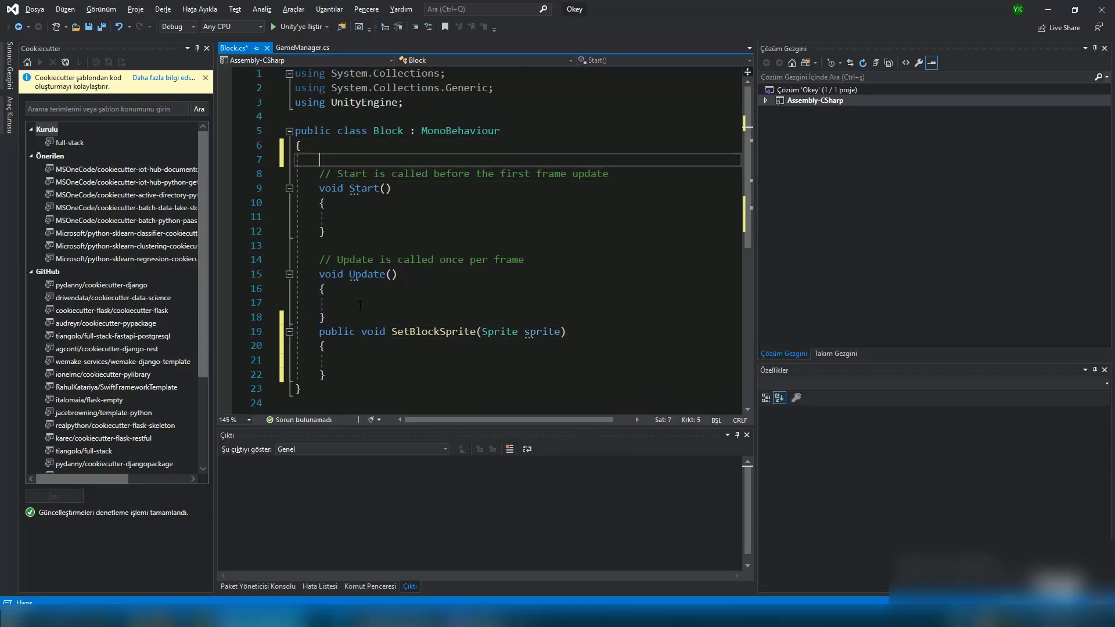
type("public string typ")
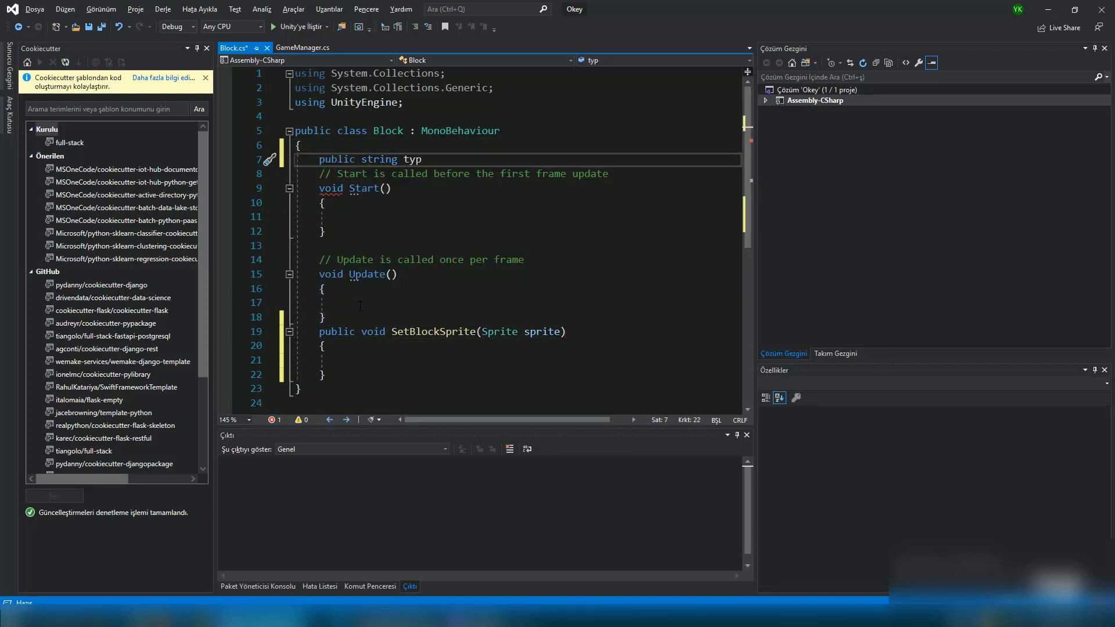
type("e = \"\";")
key("Return")
type("public string num")
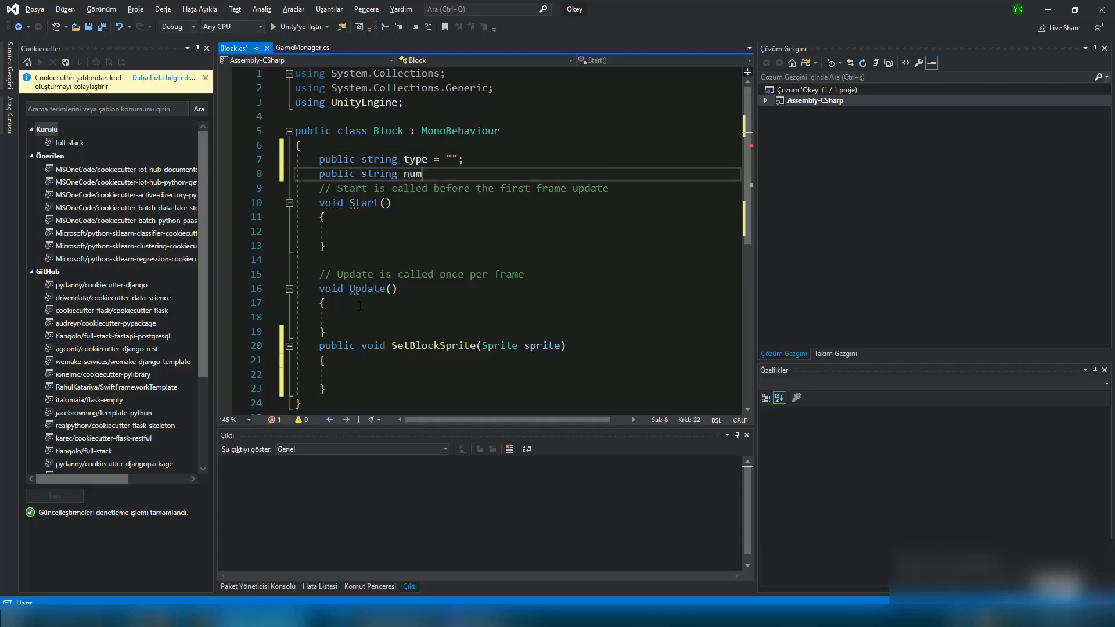
key("Return")
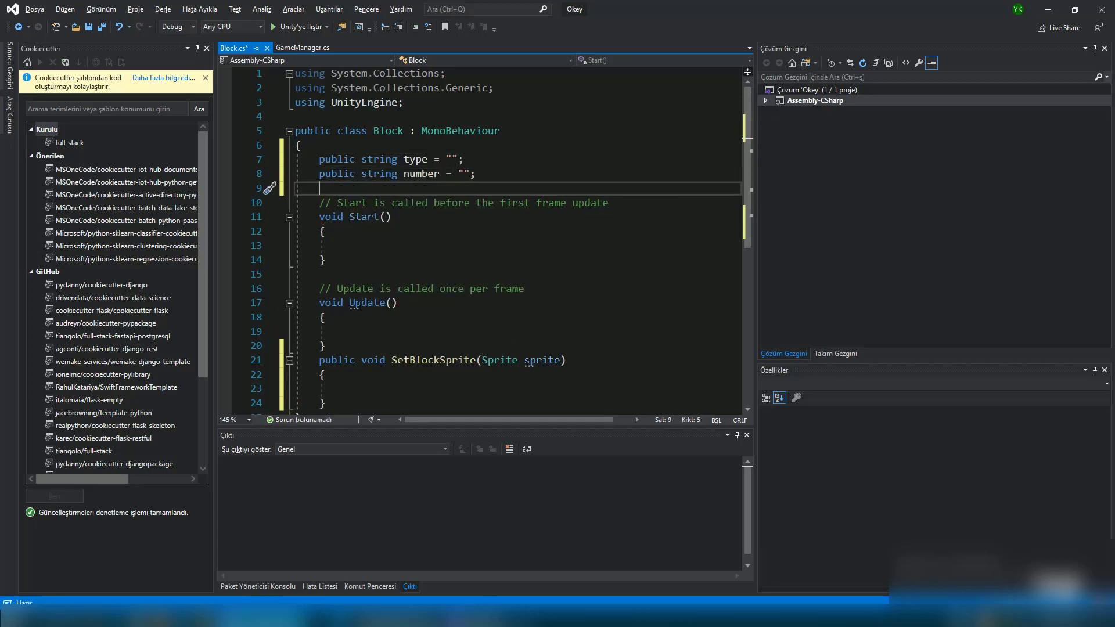
key("Delete")
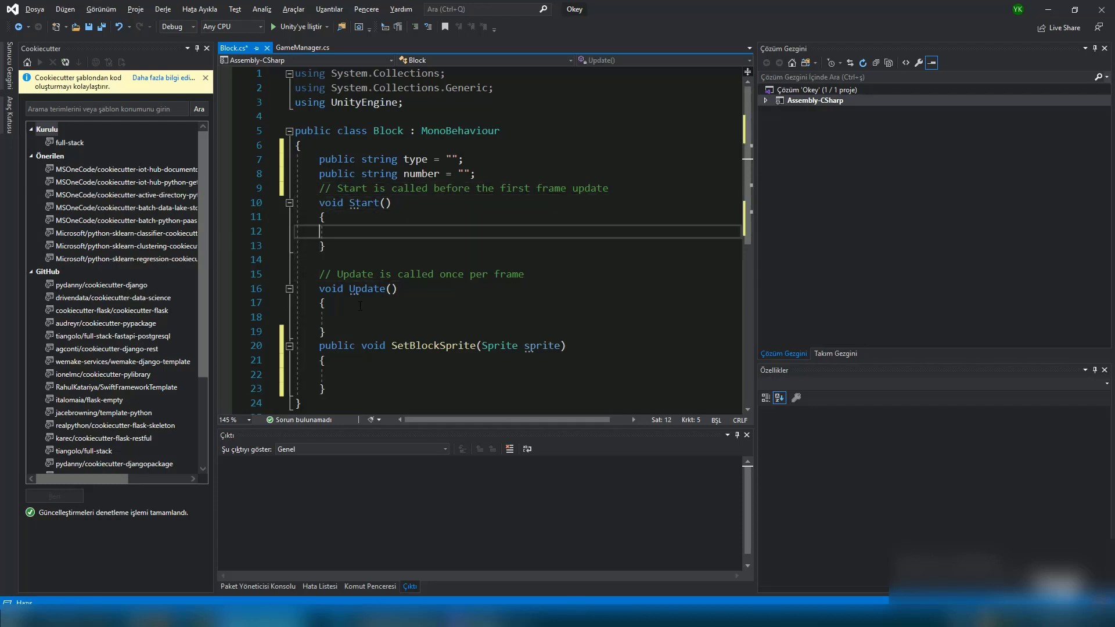
key("Return")
key("Up")
type("public")
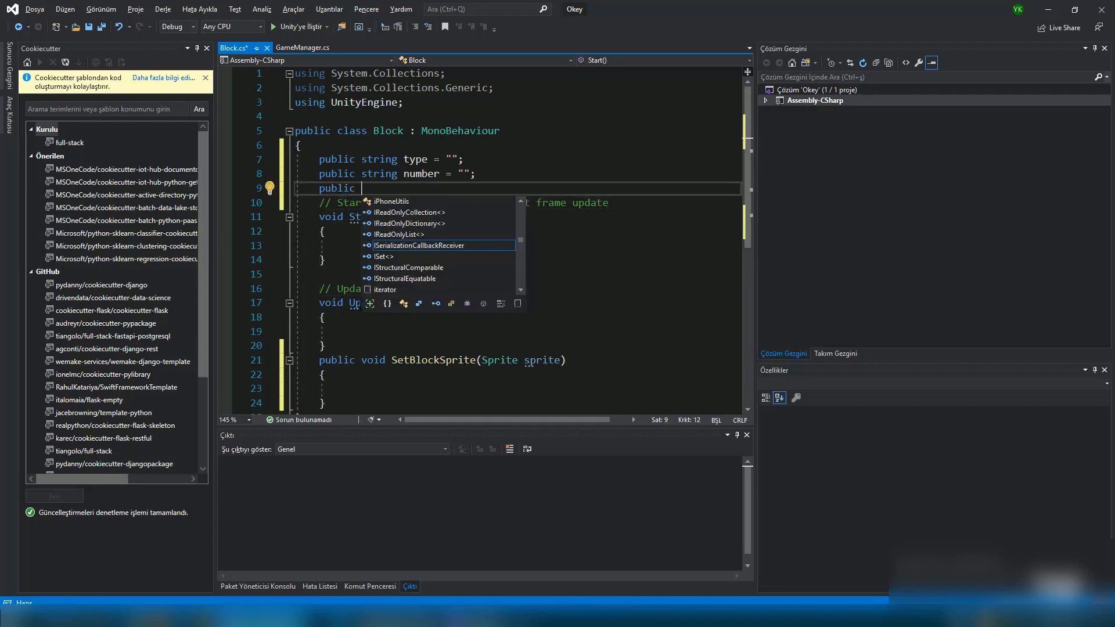
type(" bool isJoker")
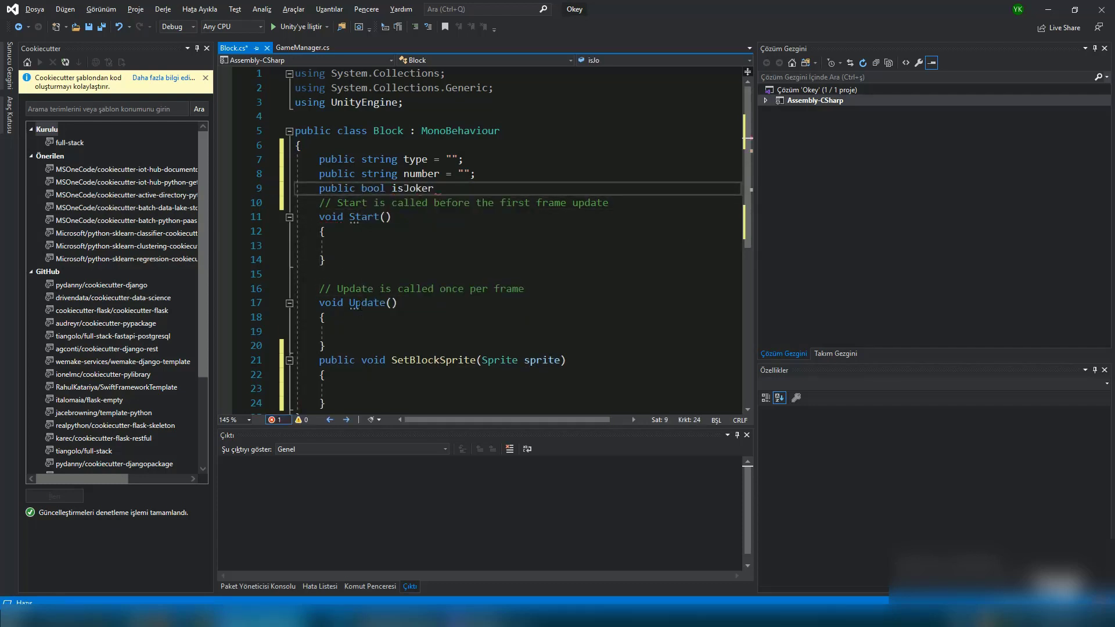
type(" = false;")
key("ctrl+space")
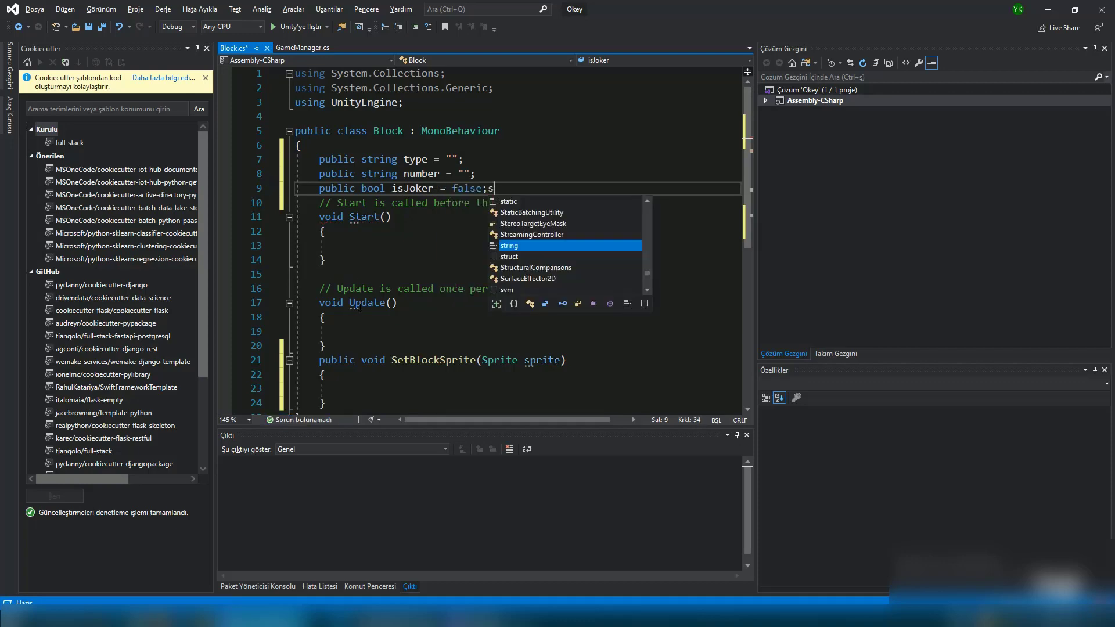
scroll(379, 330, "down", 1)
key("Escape")
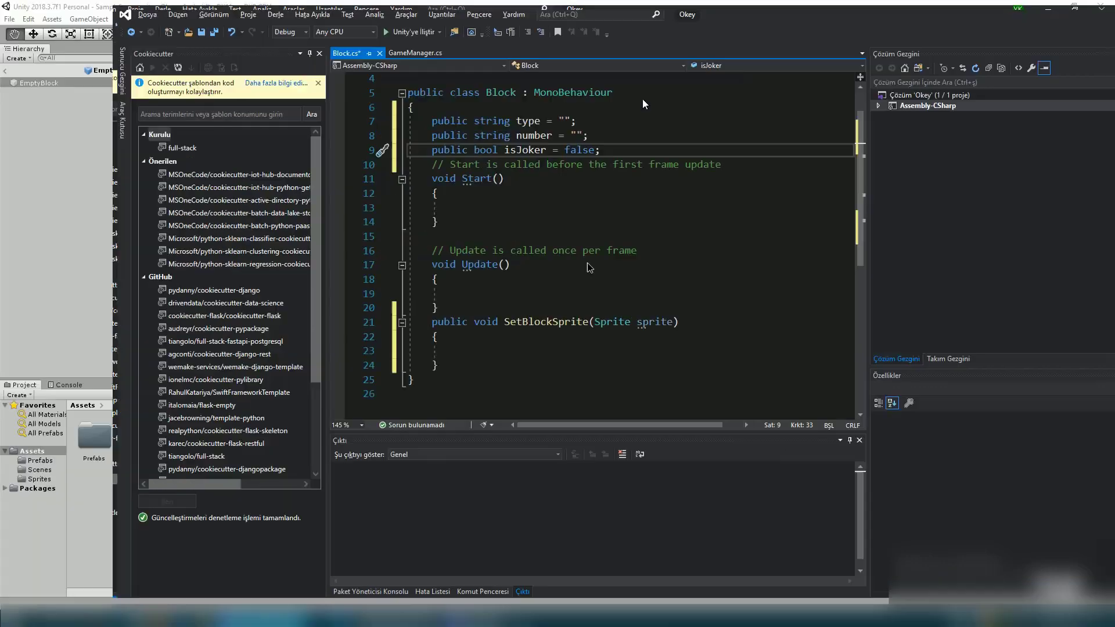
left_click_drag(558, 9, 514, 437)
double_click(514, 437)
Add a SpriteRenderer spriteRenderer field and set it with GetComponent<SpriteRenderer>() in Start
key("Return")
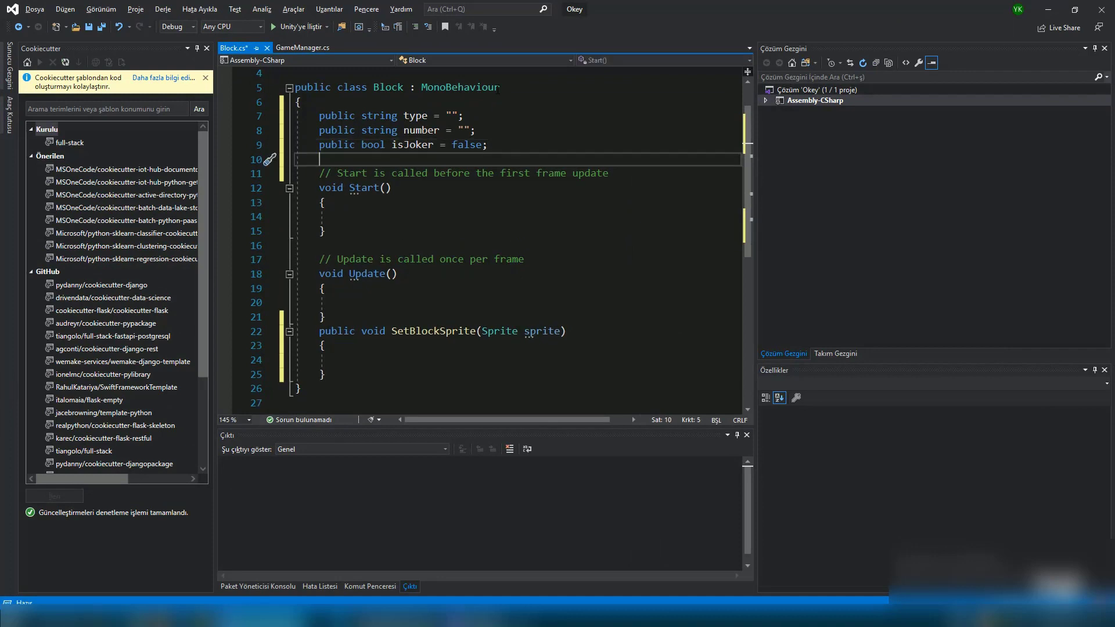
type("SpriteRenderer spriteRenderer;")
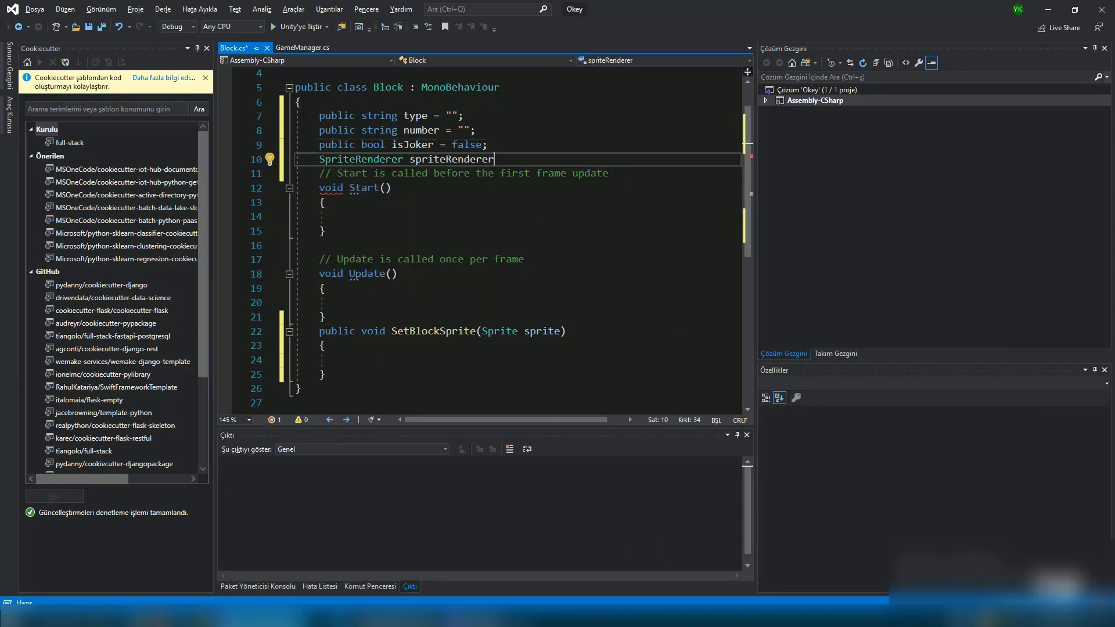
key("Down")
key("Down")
key("Down")
key("Down")
type("spriteRenderer=Ge")
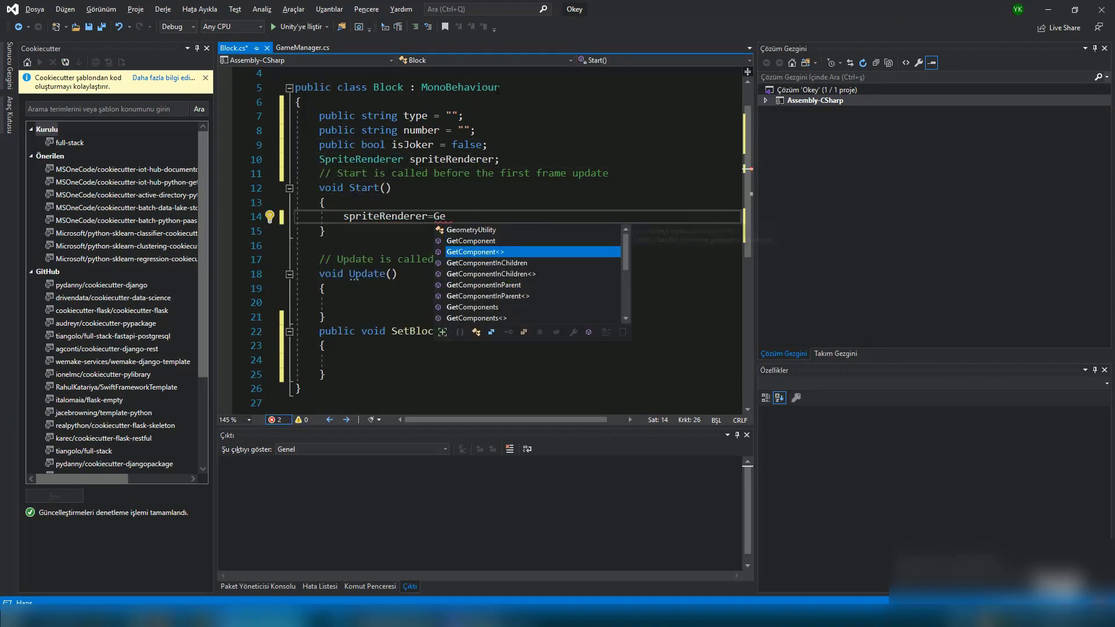
key("Tab")
type("spri")
key("Tab")
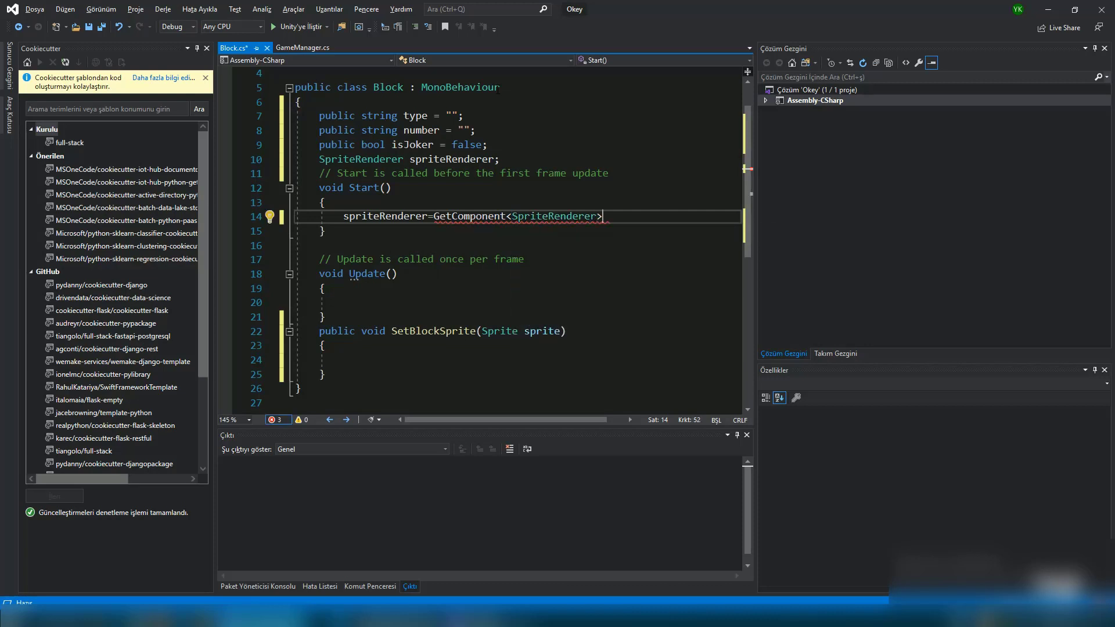
type(">();")
key("Down")
key("Down")
key("Down")
key("Up")
key("Up")
key("Up")
Make SetBlockSprite assign spriteRenderer.sprite = sprite
key("Down")
key("Down")
key("Down")
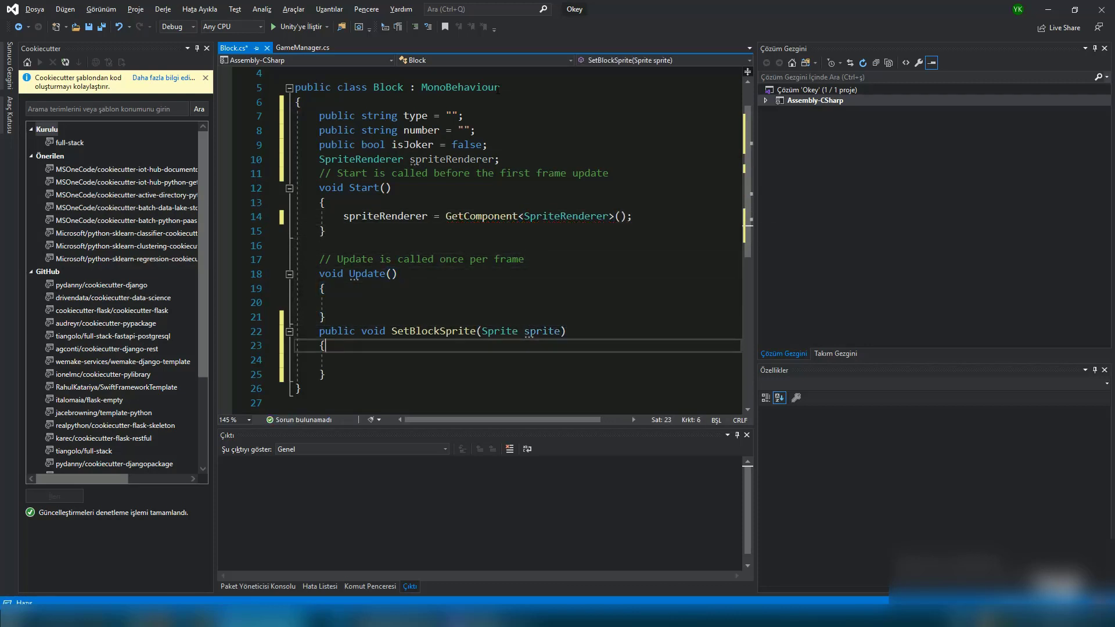
key("Down")
type("spriteRe")
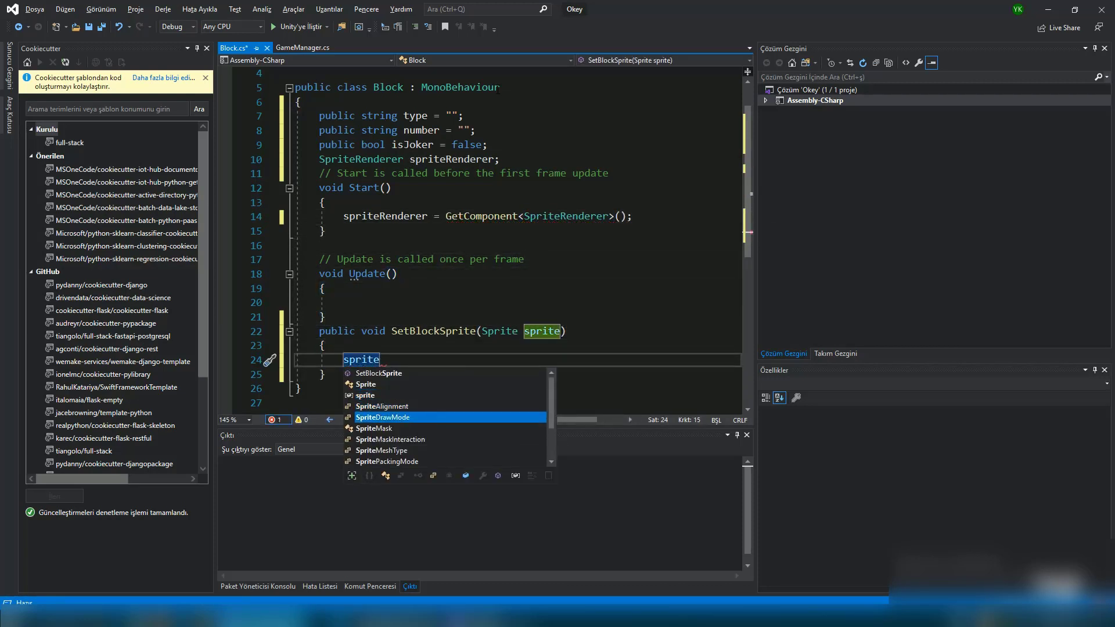
key("Tab")
key("BackSpace")
key("BackSpace")
key("BackSpace")
key("BackSpace")
key("BackSpace")
type("spr")
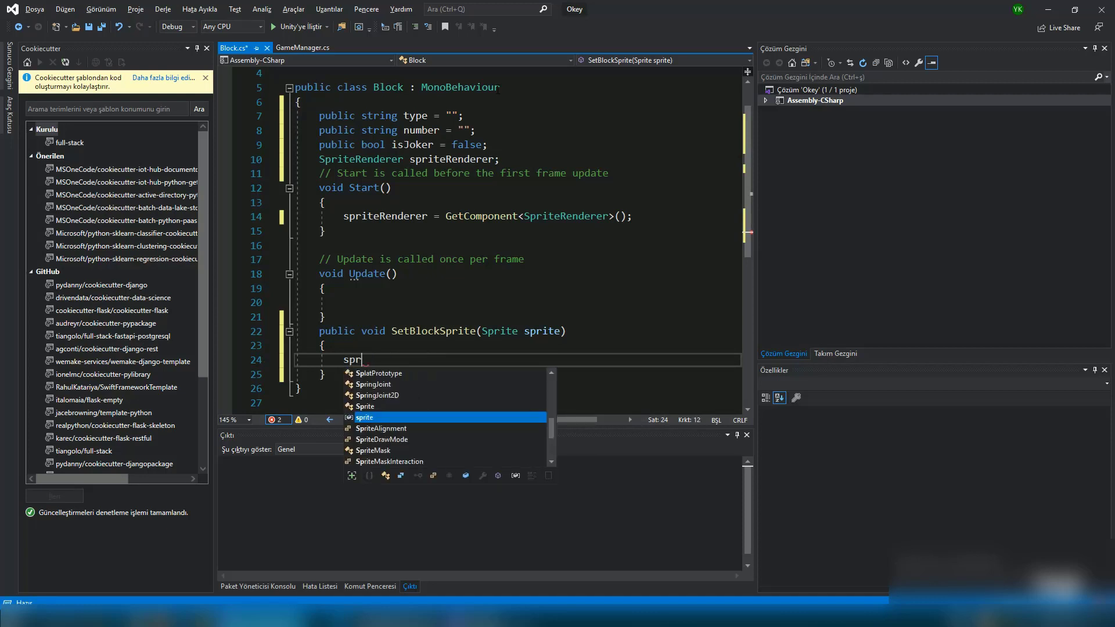
type("iteRenderer.s")
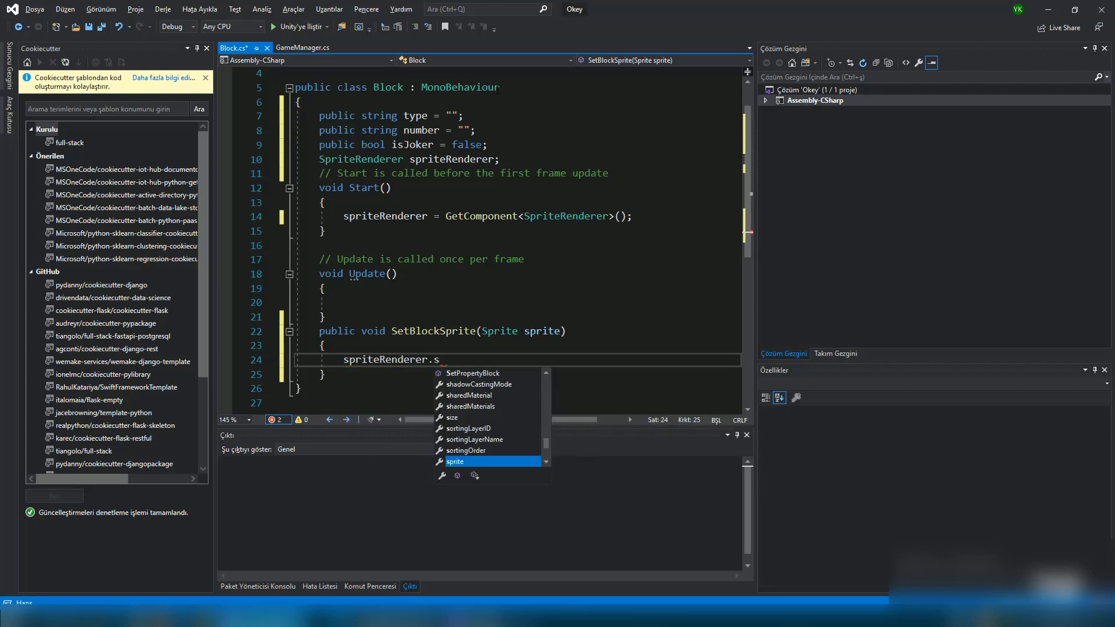
type("prite = sp")
type("rite;")
key("Return")
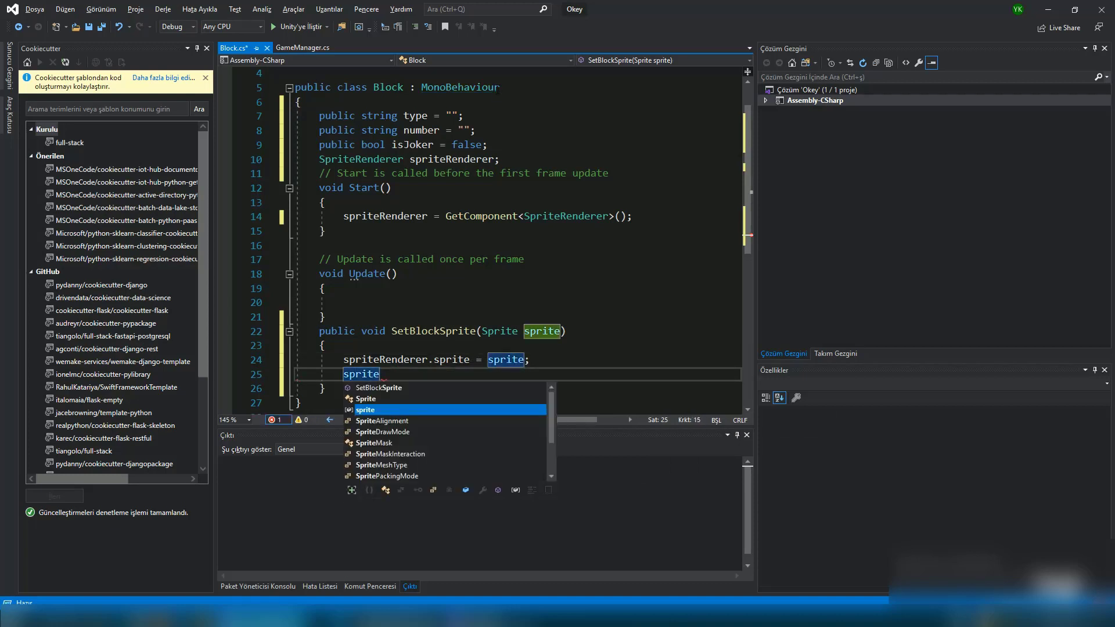
Set type to sprite.name.Split('_')[0] and number to the name's [1] part
type(".name")
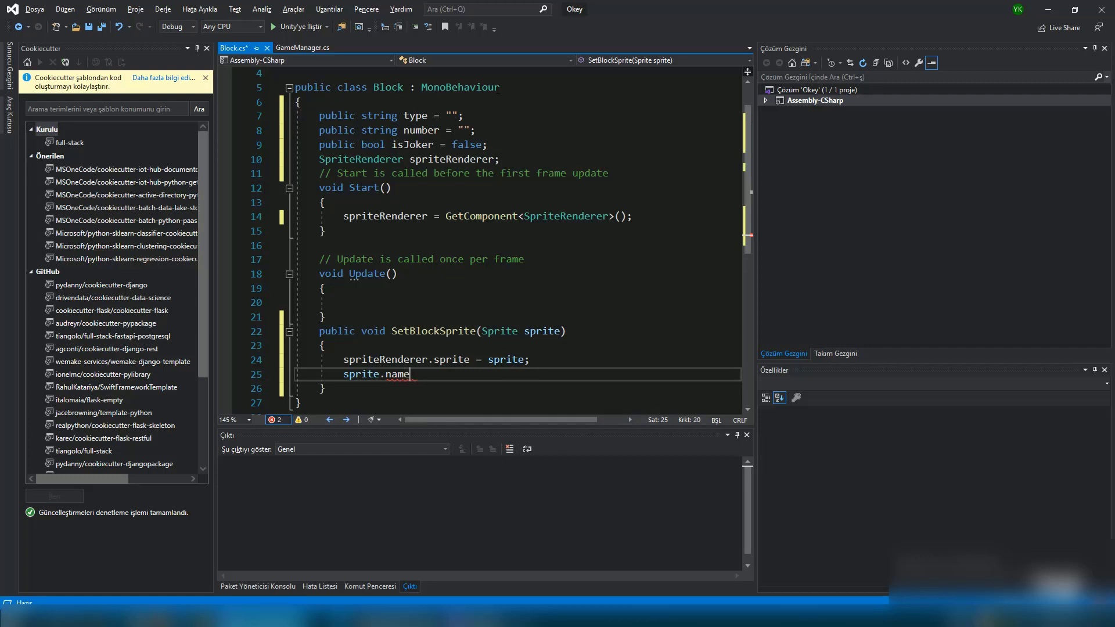
key("BackSpace")
key("BackSpace")
key("BackSpace")
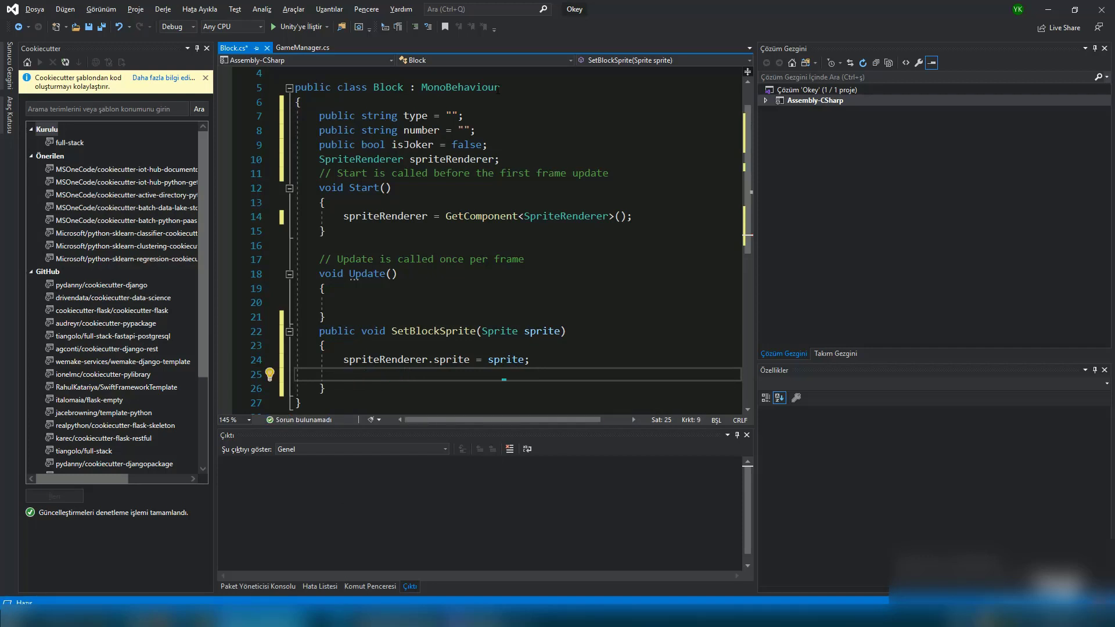
type("type")
key("Escape")
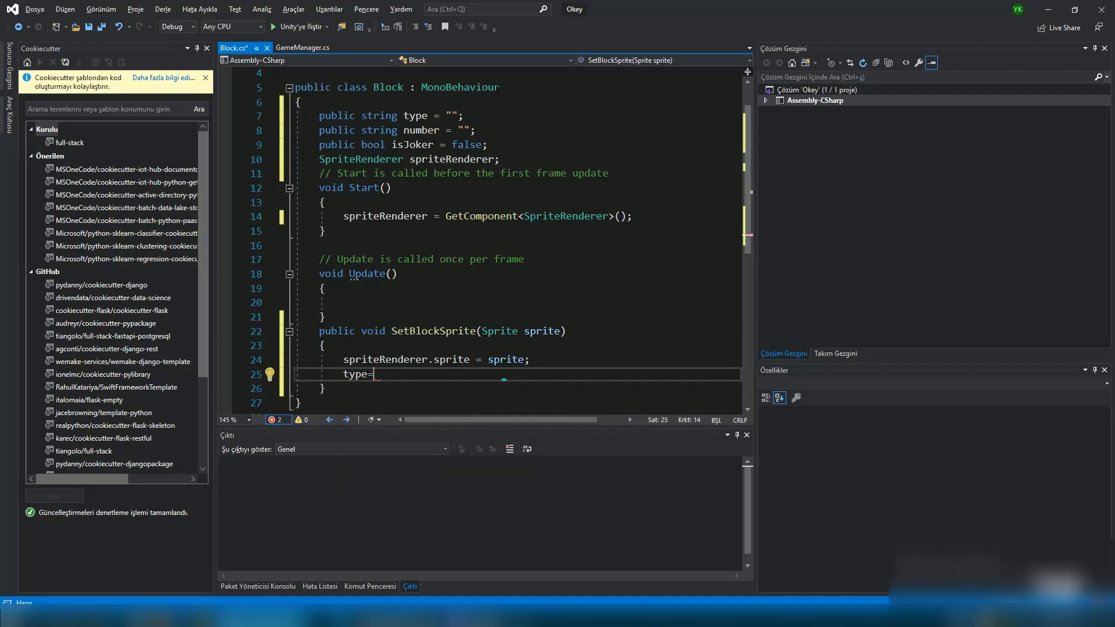
type("sprite.name.")
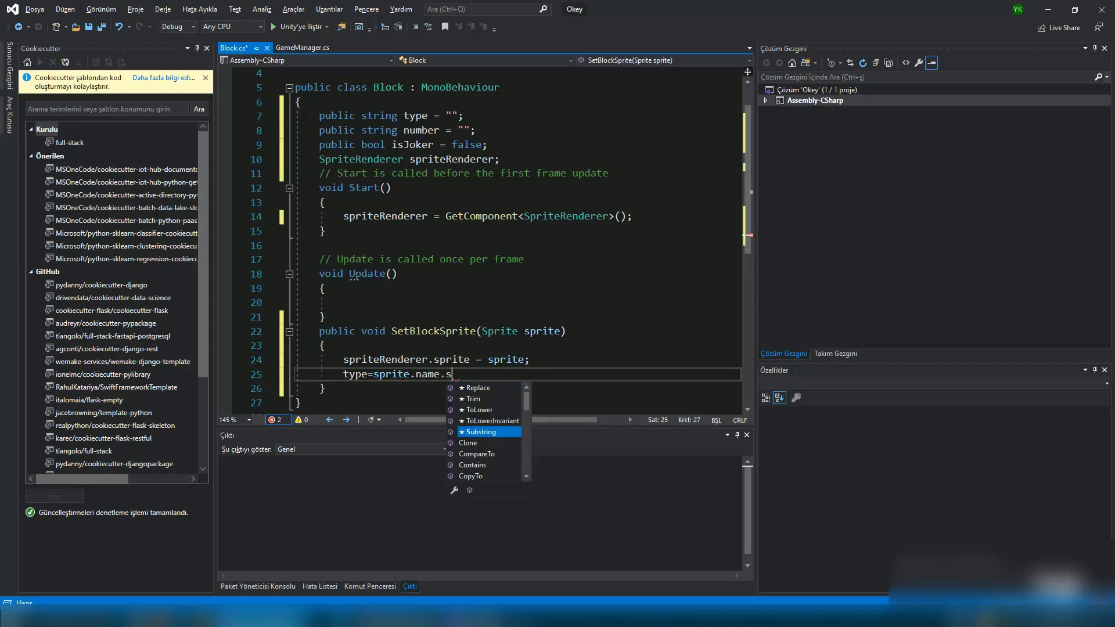
type("spli")
key("Tab")
type("(")
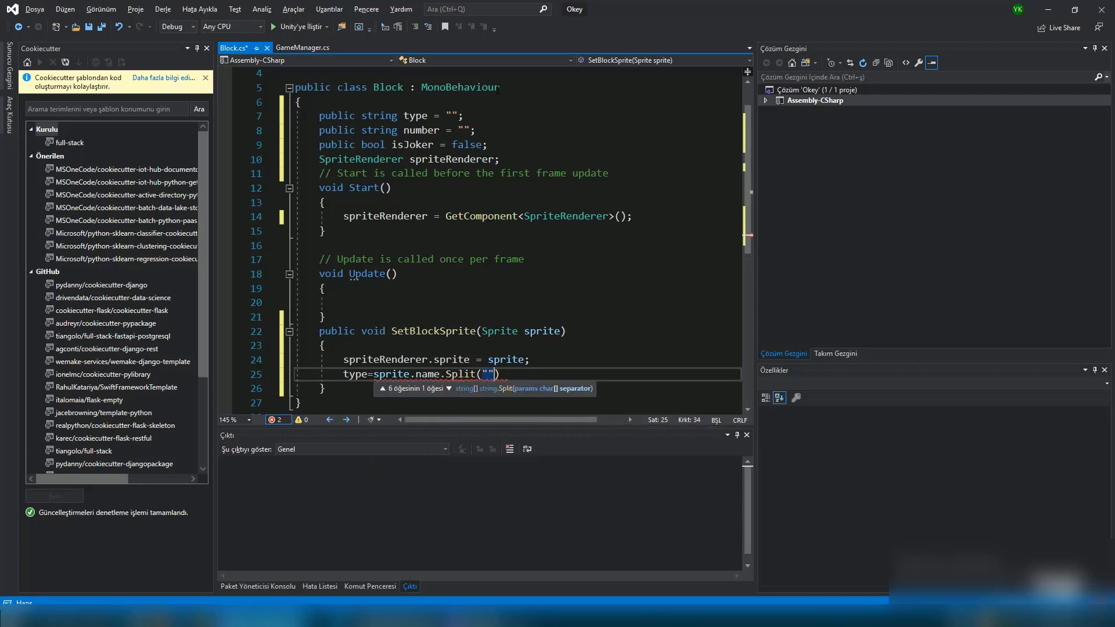
type("c")
key("BackSpace")
type("')[")
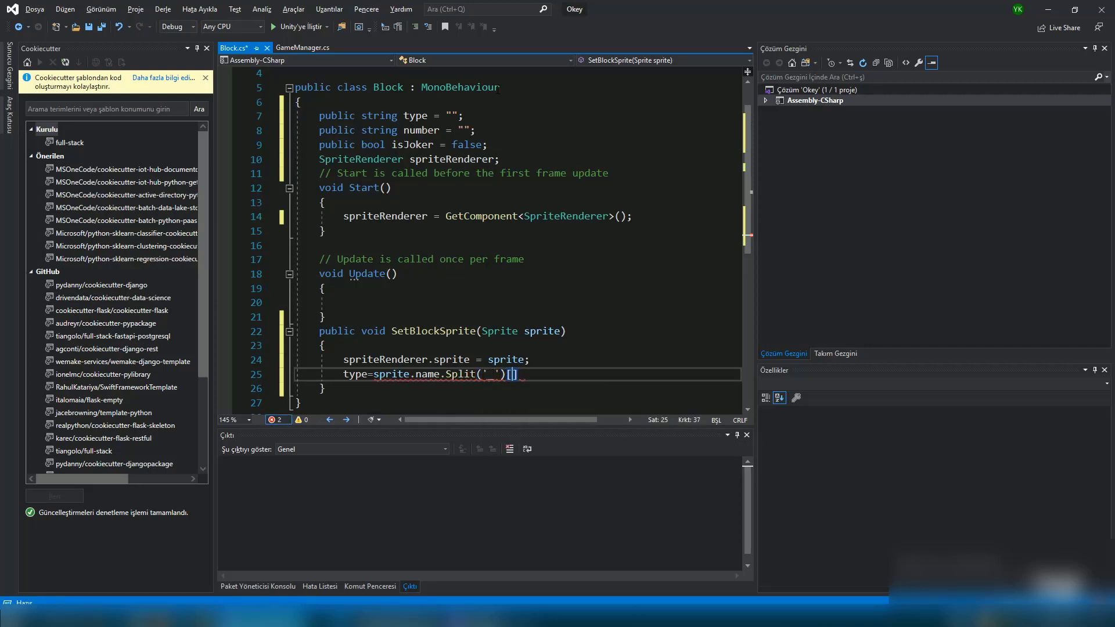
type("0];")
key("Return")
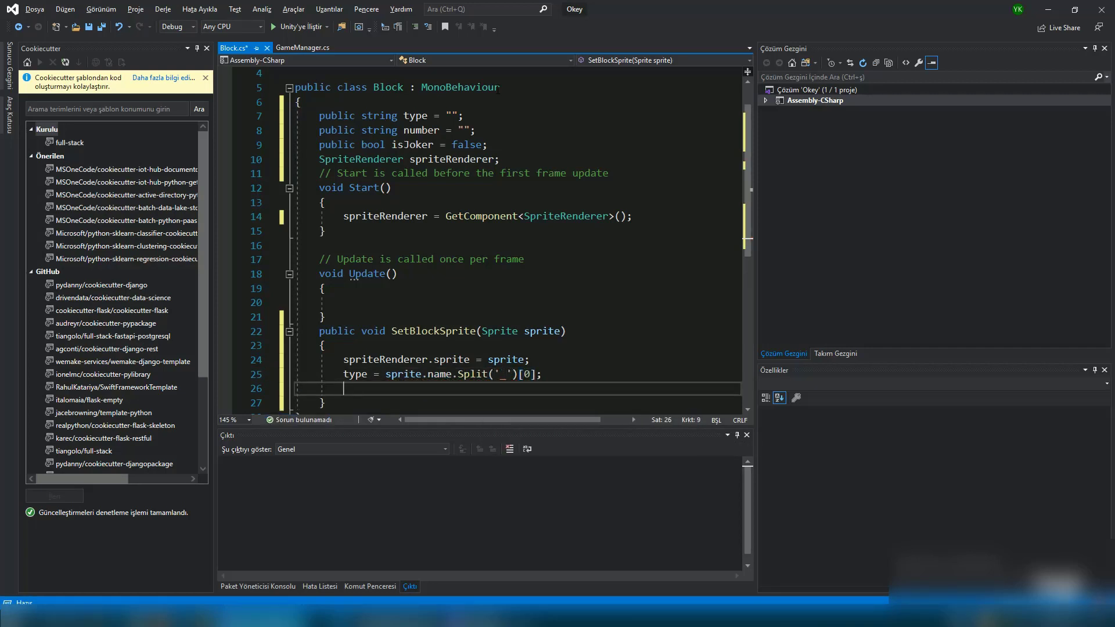
type("number=sprite.")
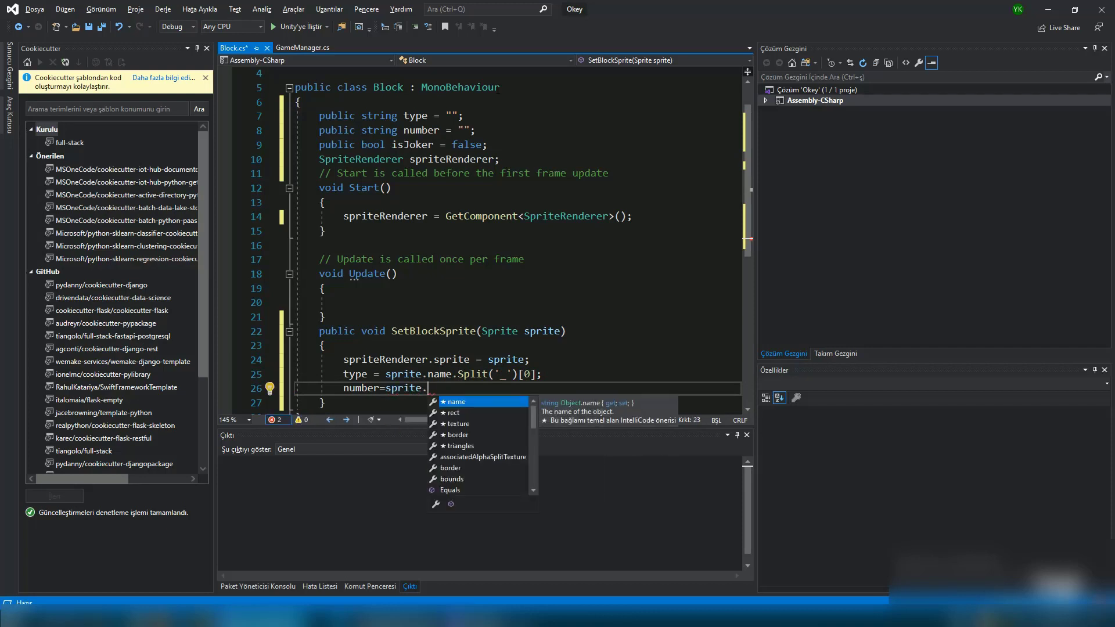
type("name.spli(")
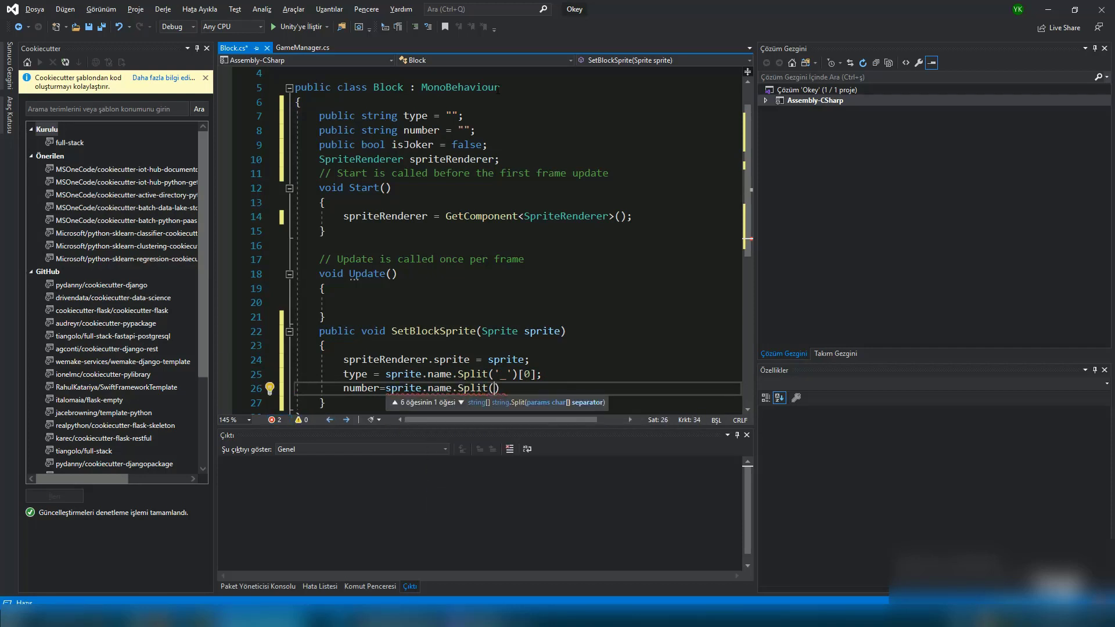
type("_')")
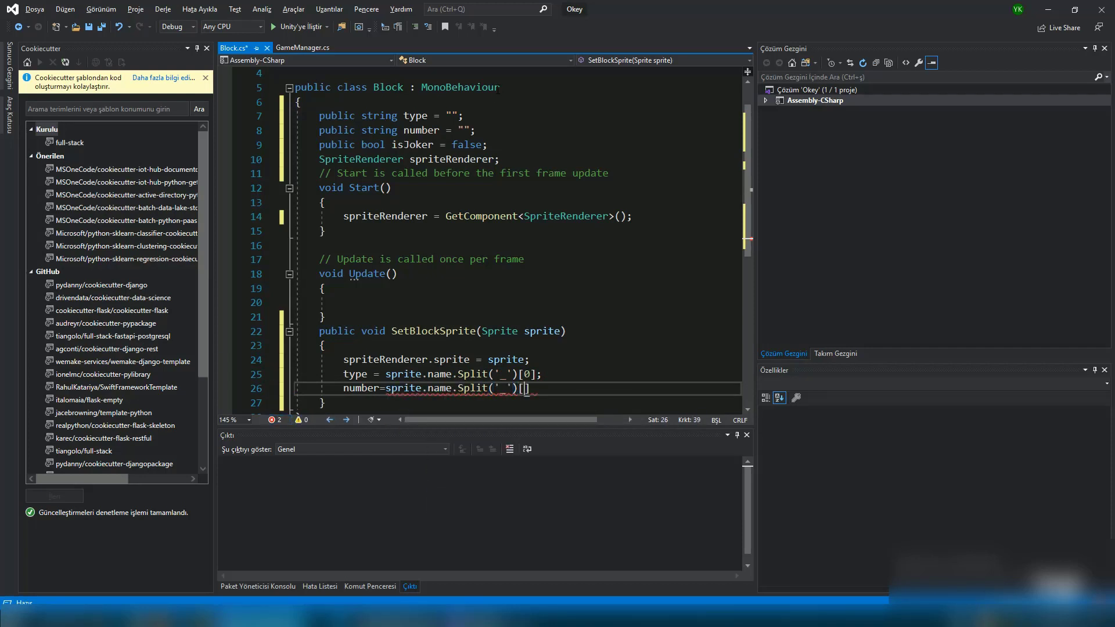
type("1")
type(";")
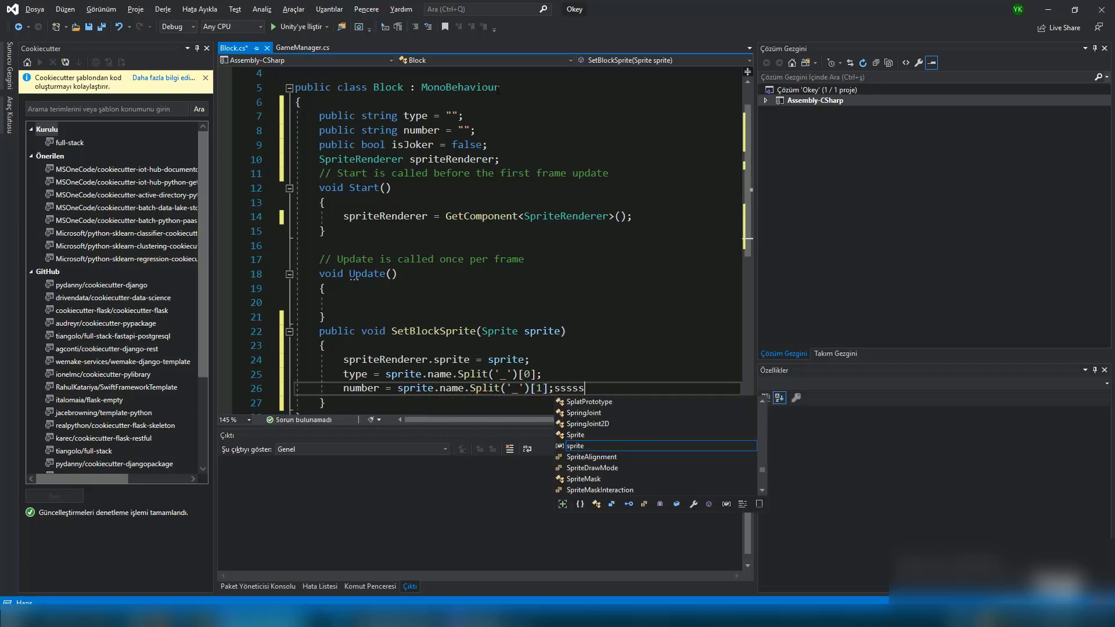
scroll(498, 88, "down", 5)
In Update, write Camera.main.ScreenPointToRay(Input.mousePosition); and save Block.cs
scroll(498, 88, "up", 7)
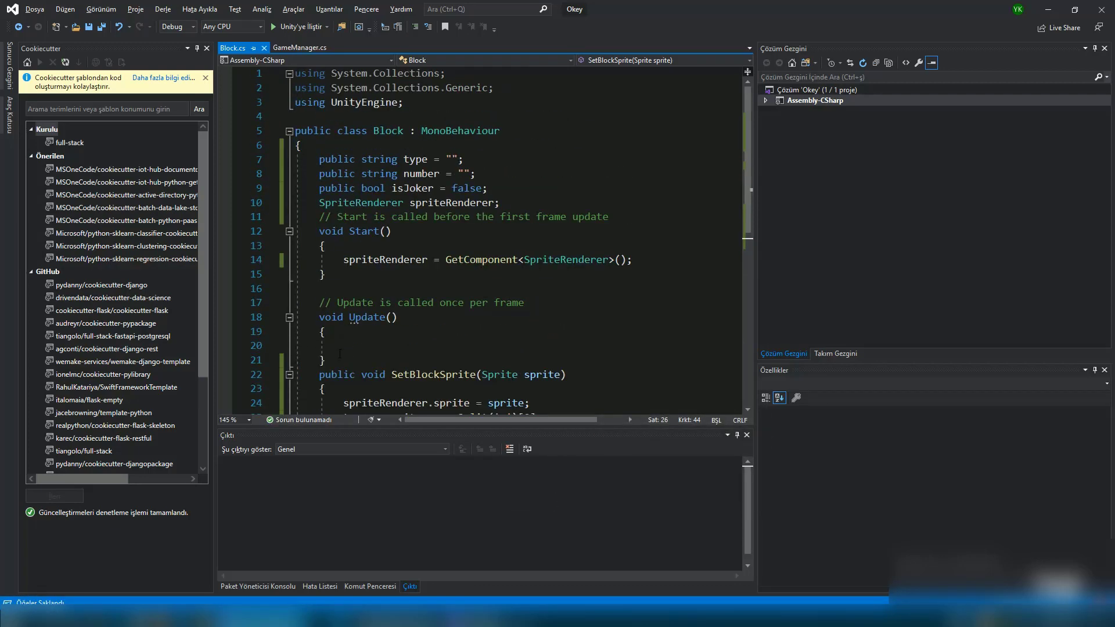
left_click(342, 346)
type("camera")
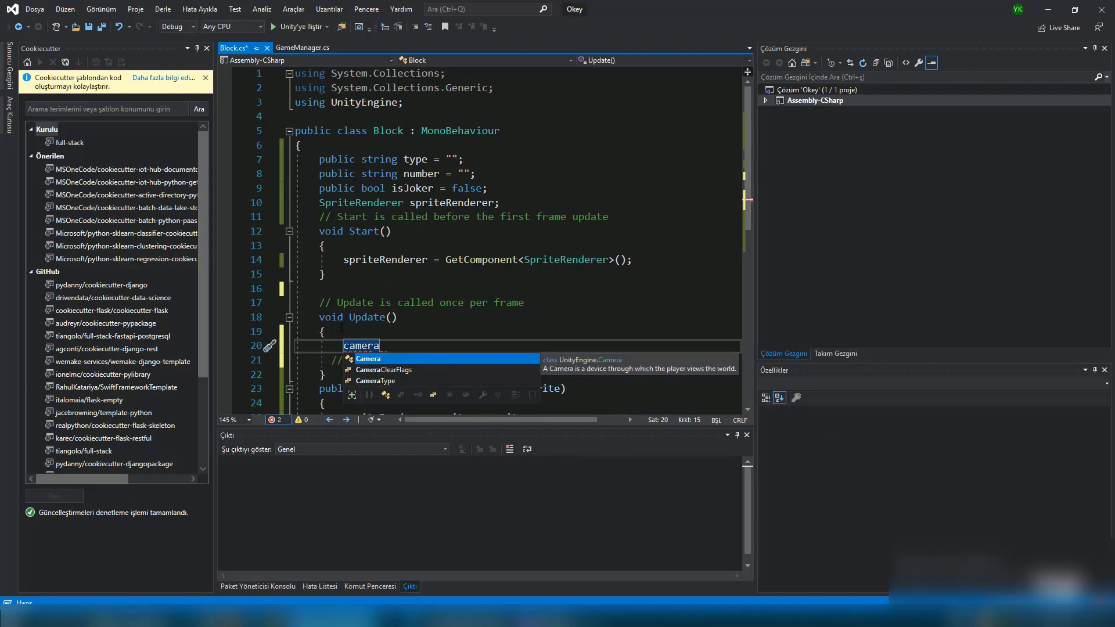
type(".")
key("Tab")
type(".")
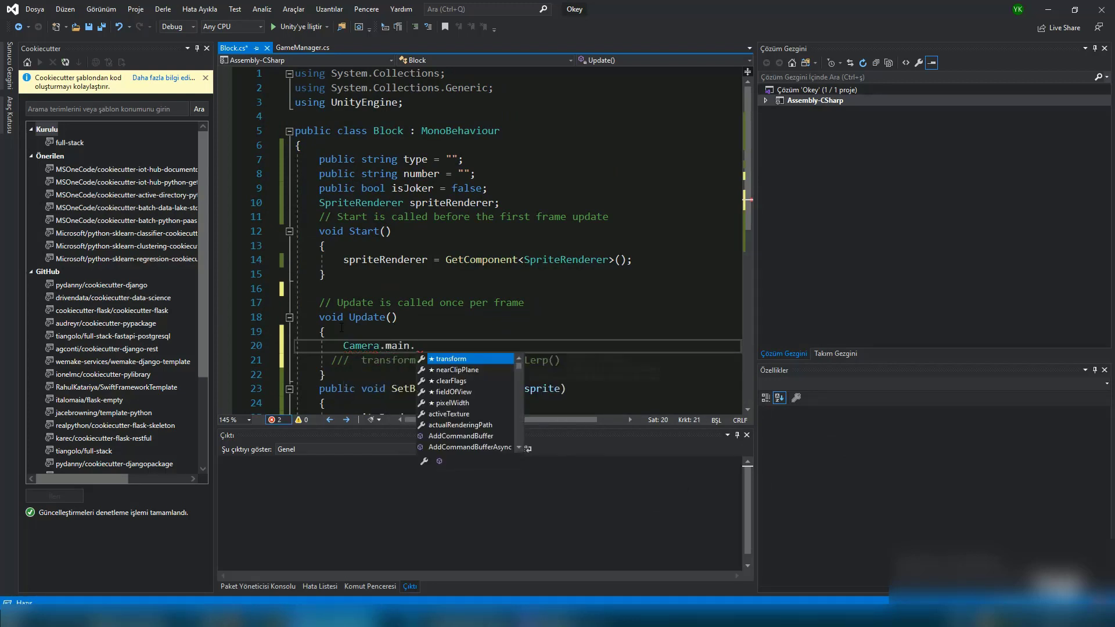
type("sc")
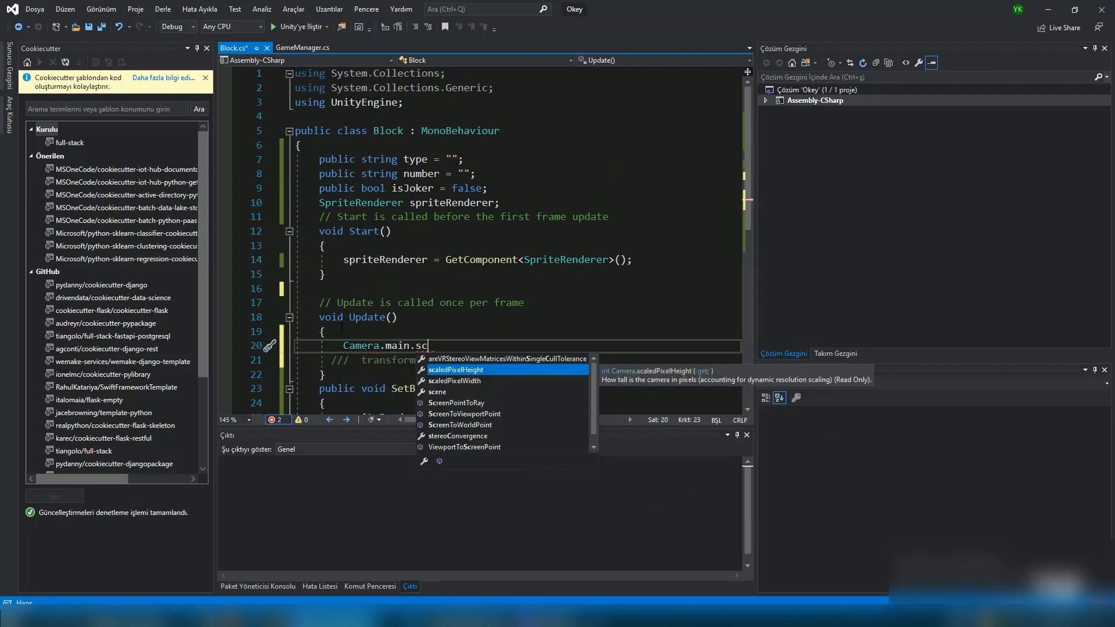
type("ree")
key("Tab")
type("(")
key("Down")
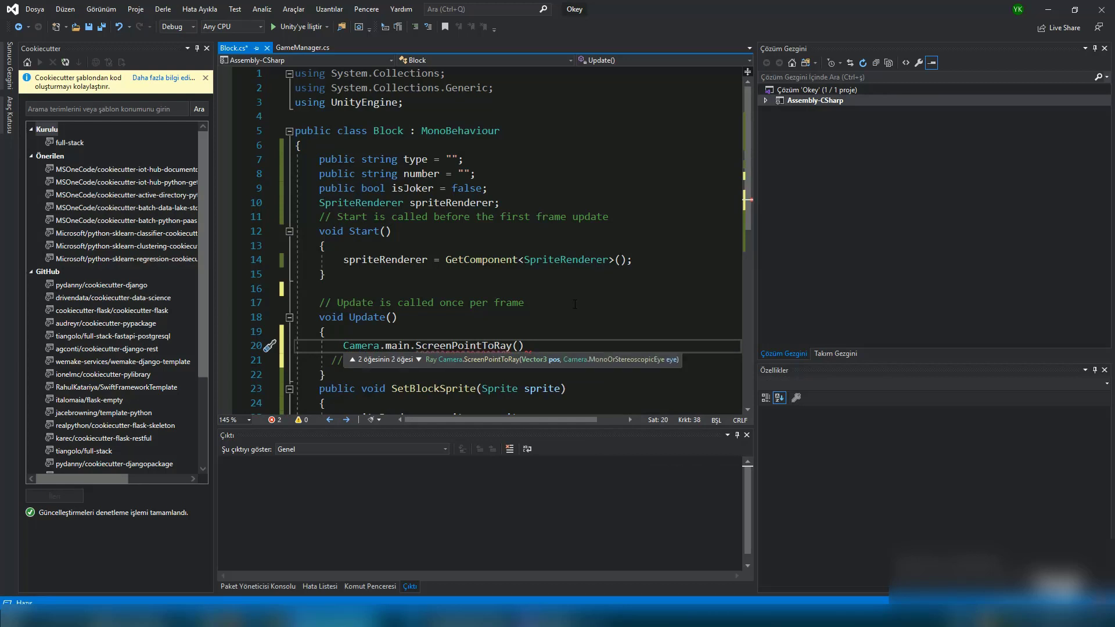
key("Down")
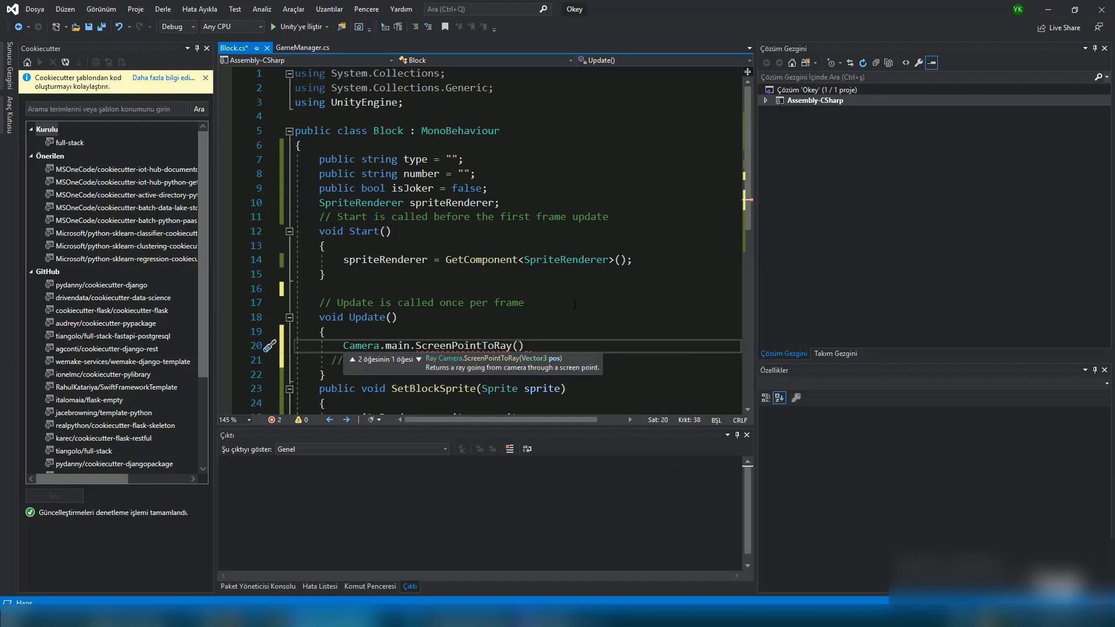
type("in")
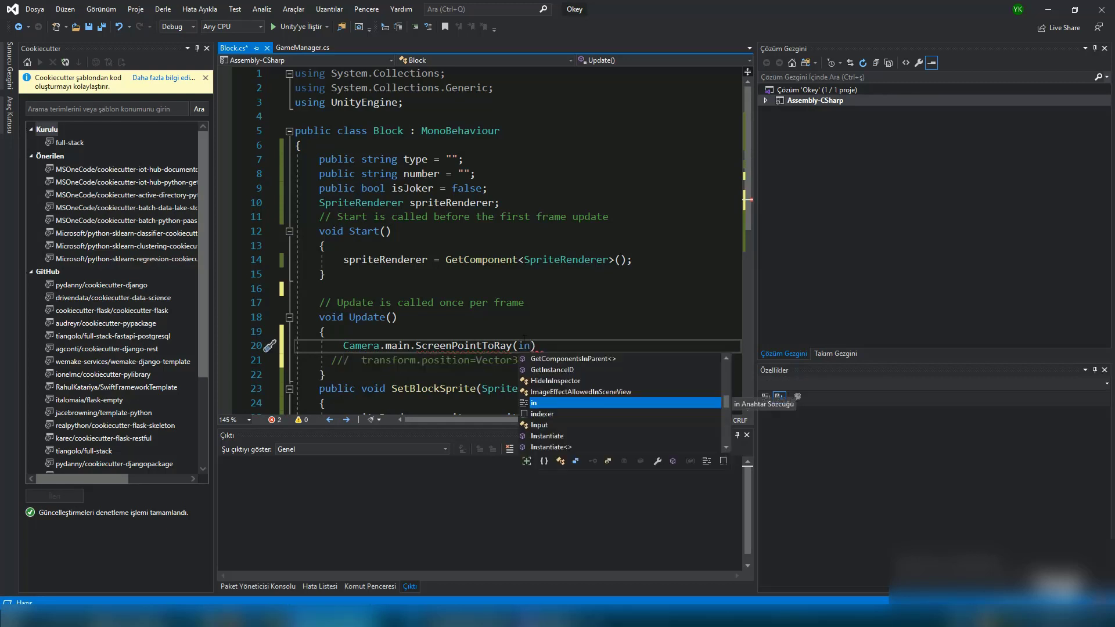
type("Inp")
key("space")
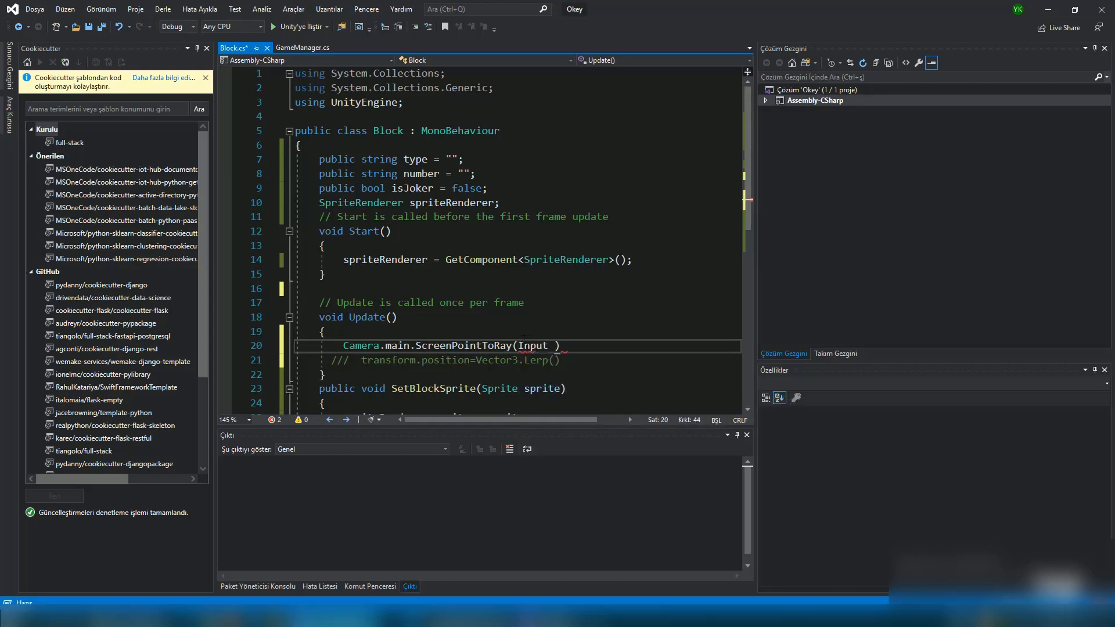
type("ous")
key("Tab")
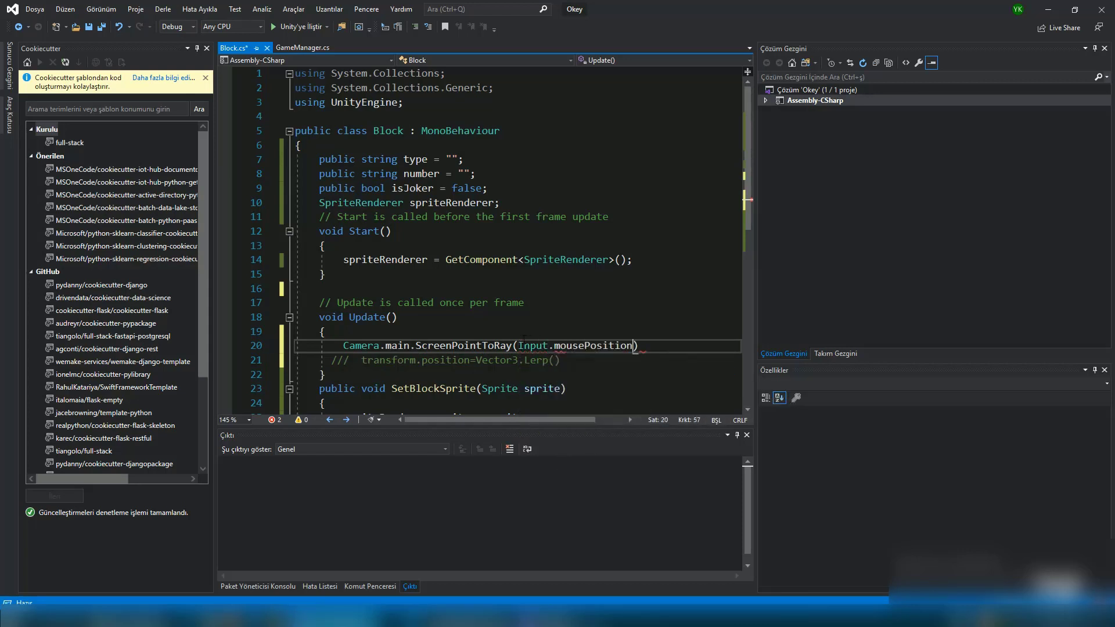
mouse_move(624, 347)
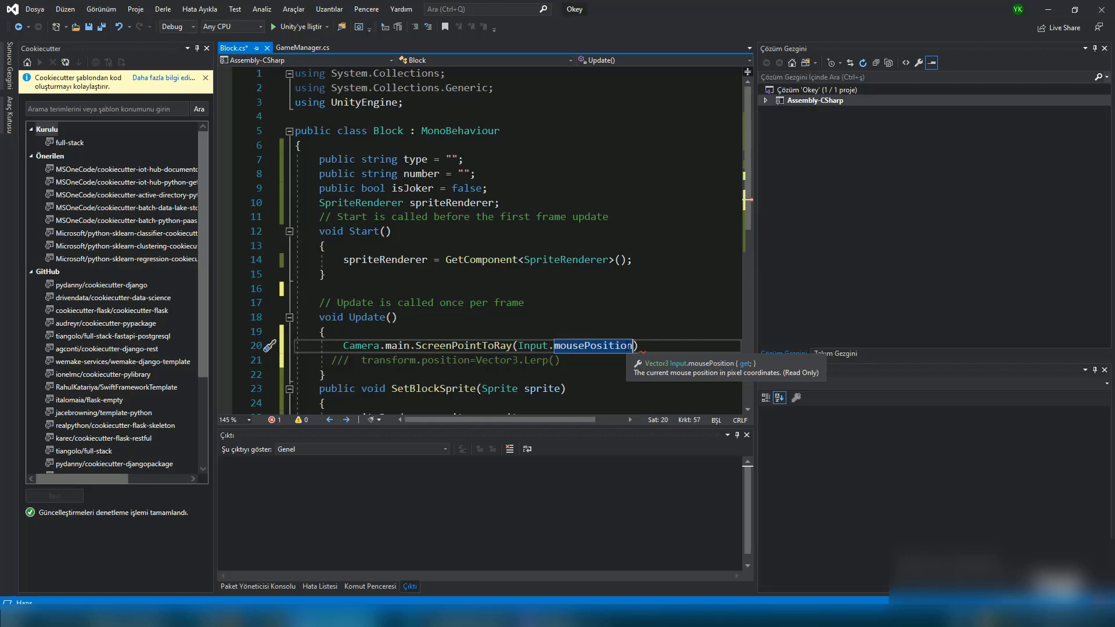
type(");")
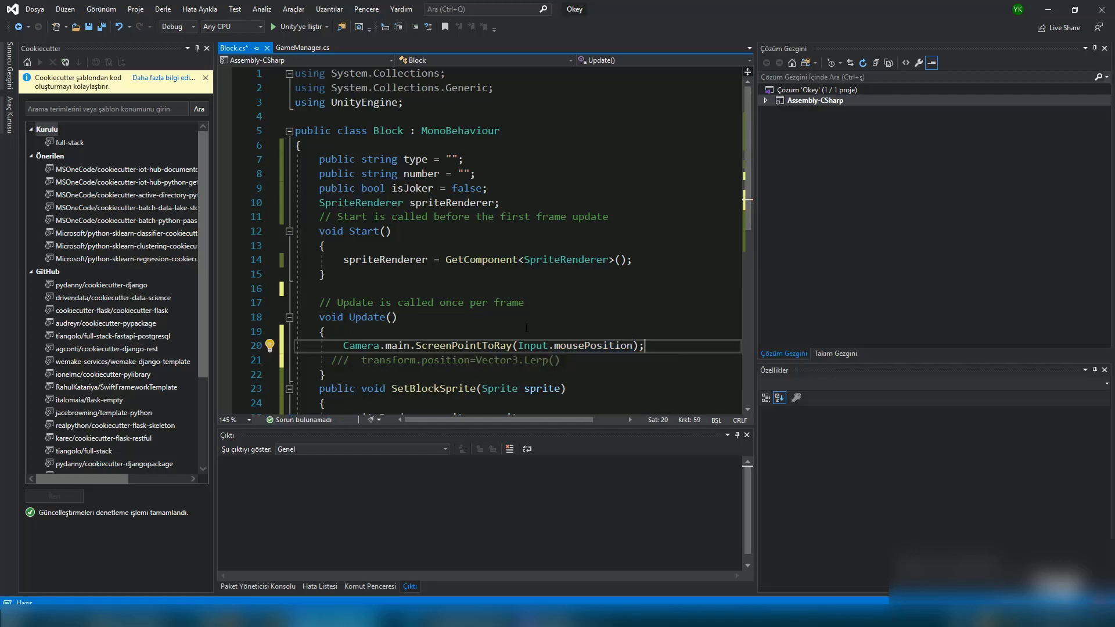
key("ctrl+s")
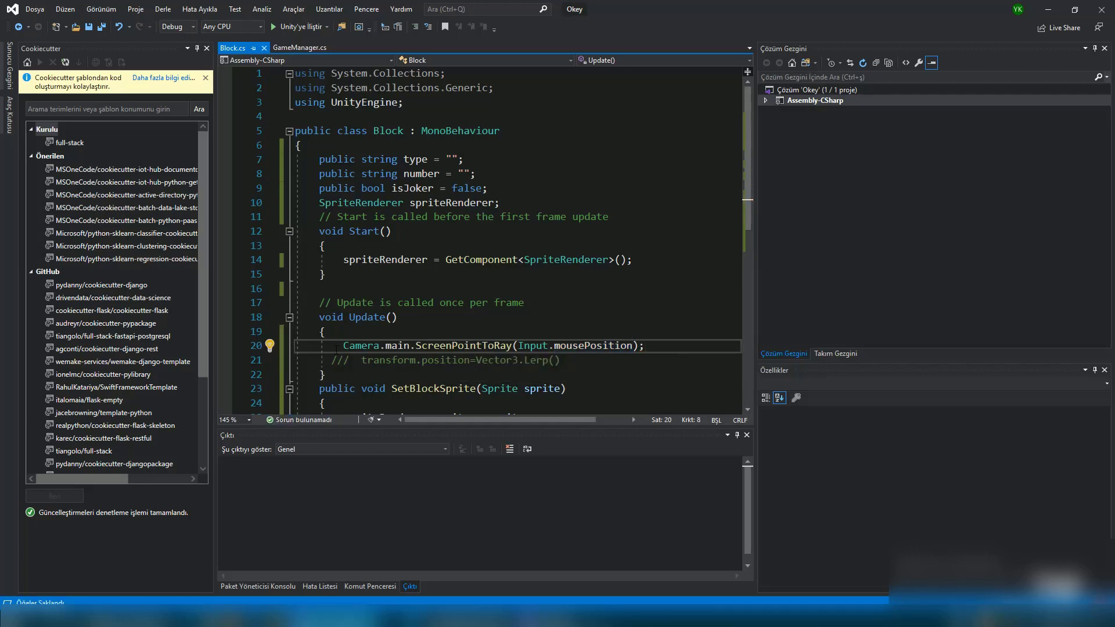
Assign this.transform.position to that ray's GetPoint(5), save, and return to Unity
type("this.")
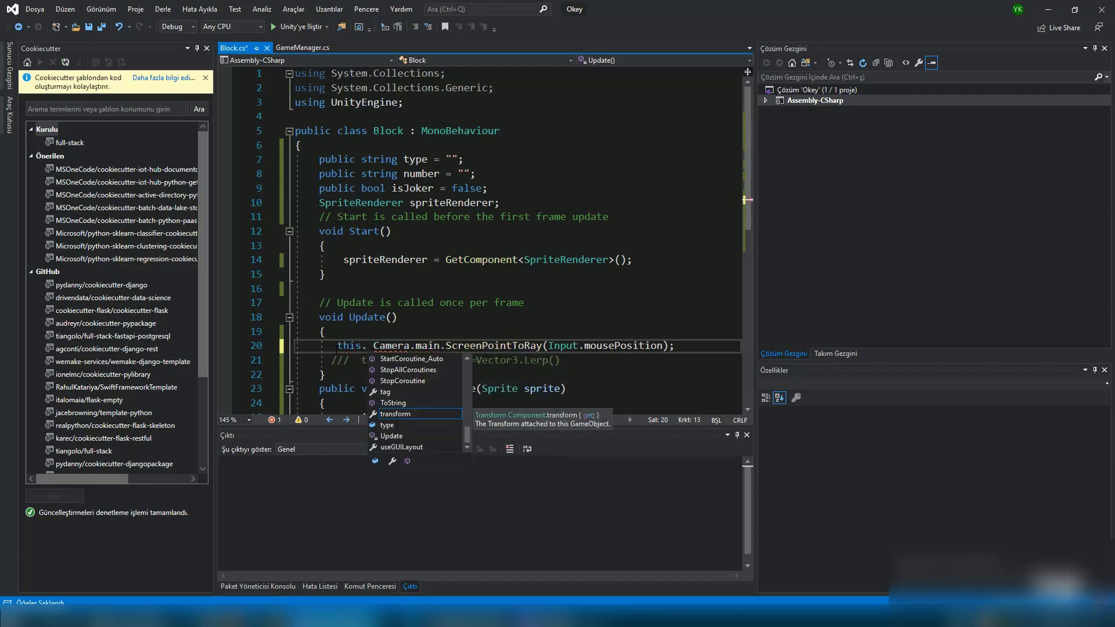
key("Tab")
type(".")
key("Tab")
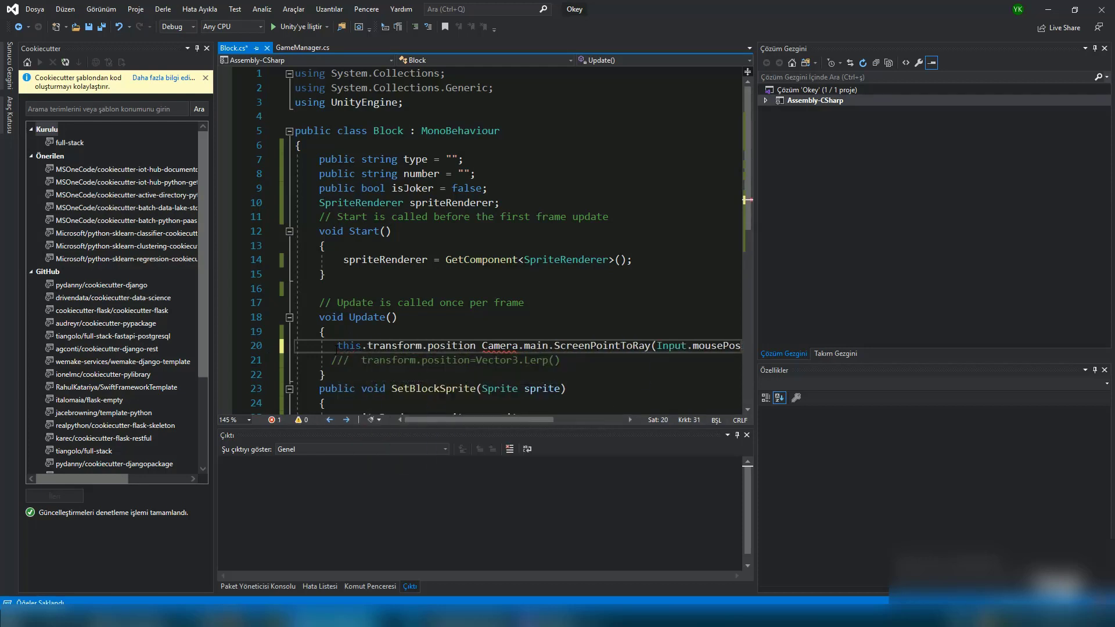
type("=")
key("End")
key("Left")
type(".")
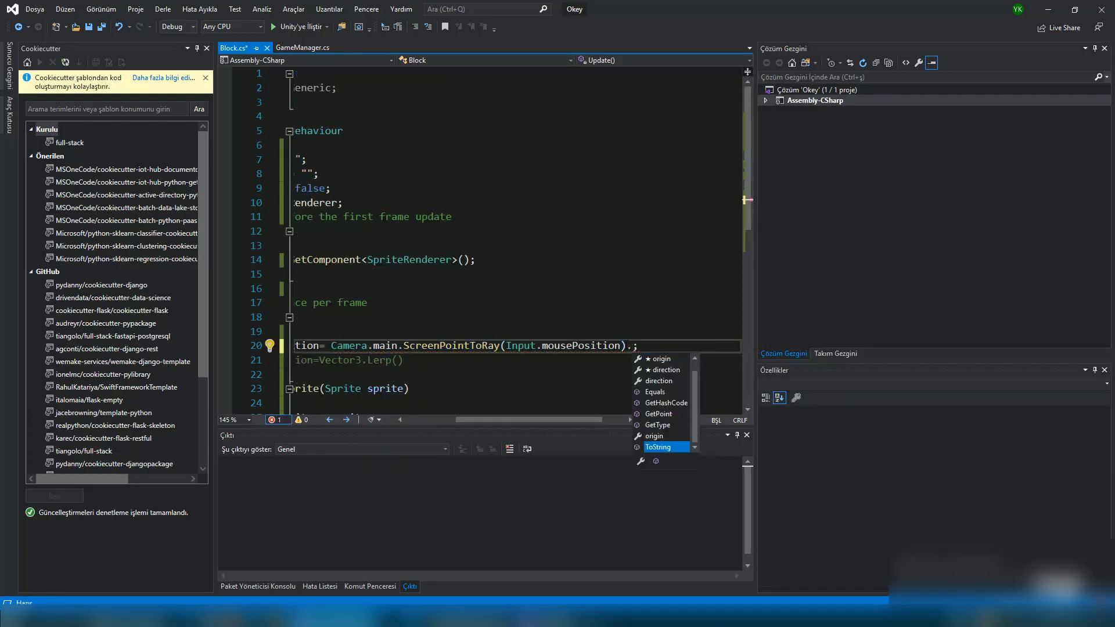
type("GetP")
key("Tab")
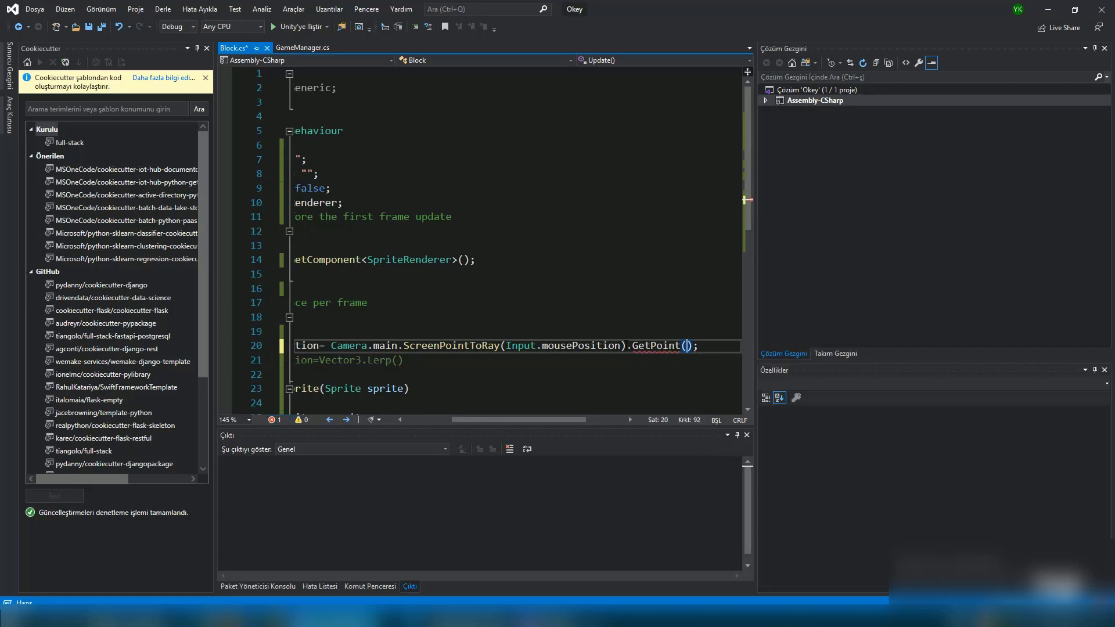
key("ctrl+s")
scroll(517, 244, "left", 5)
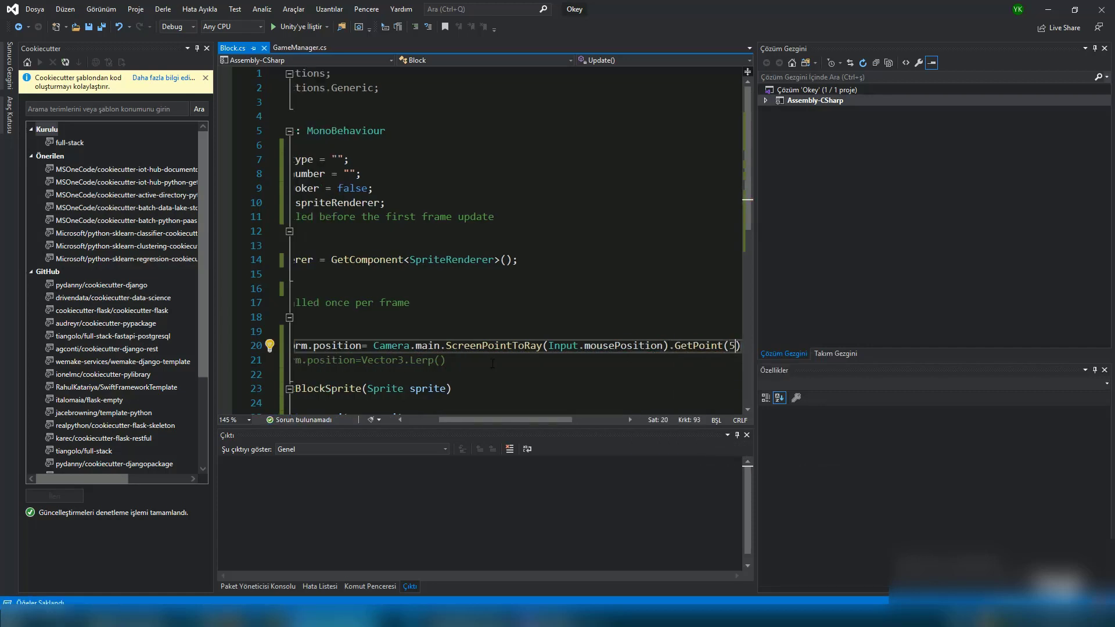
key("alt+Tab")
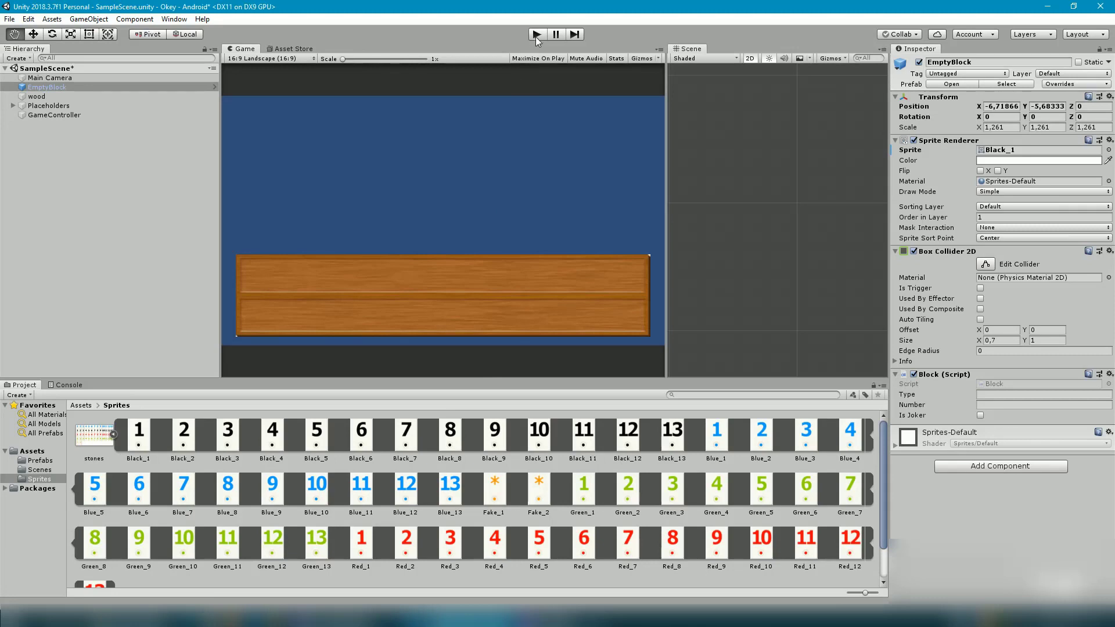
left_click(538, 36)
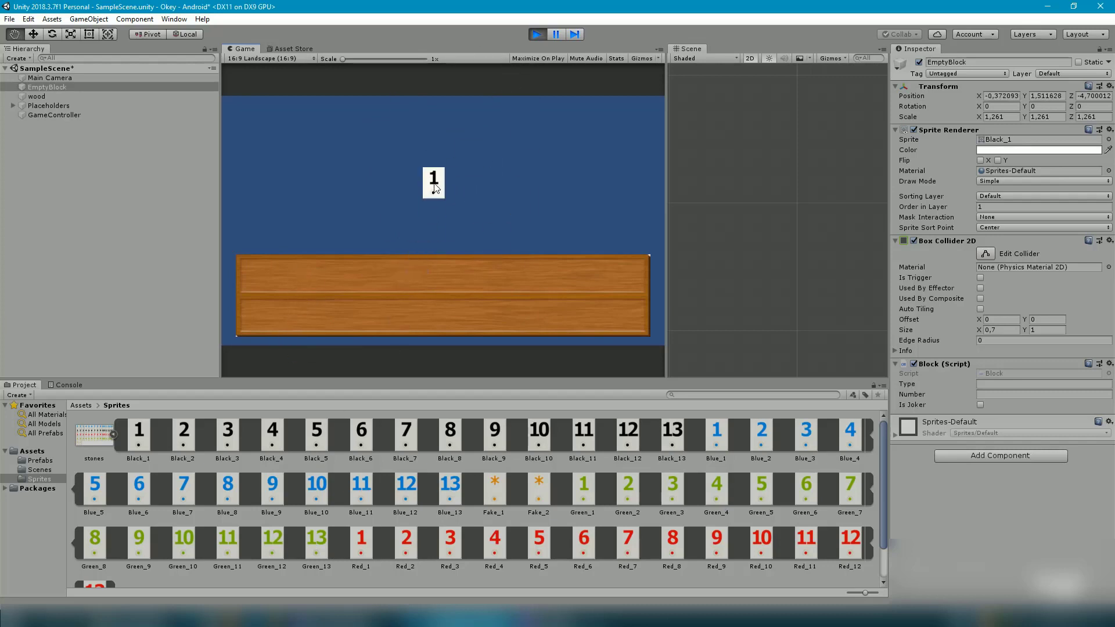
left_click(537, 34)
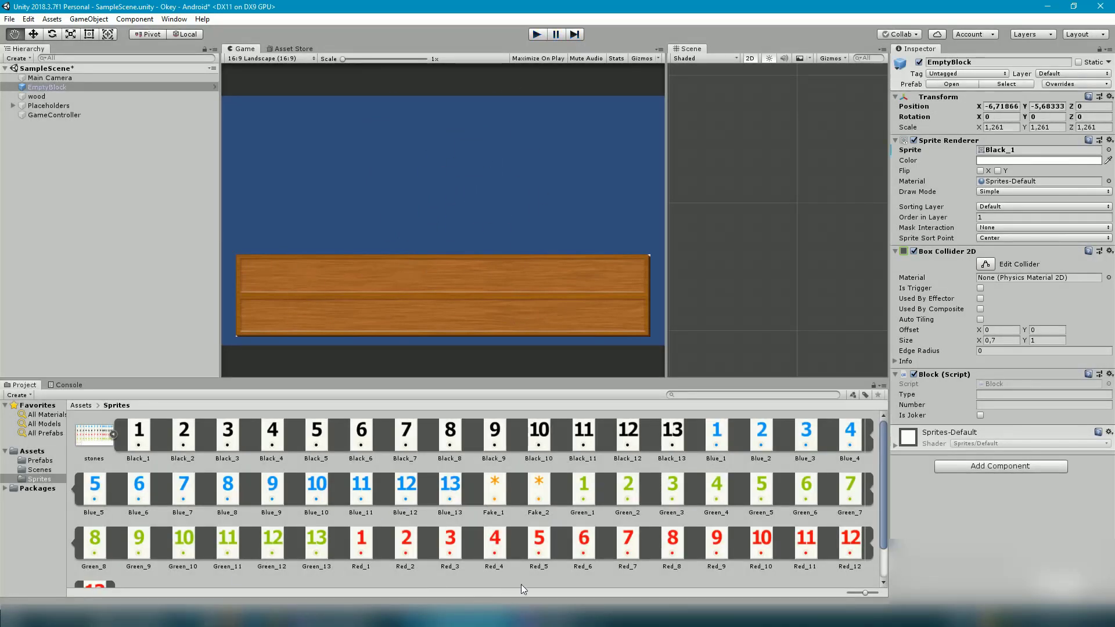
Bring Visual Studio back and scroll Block.cs to review the GetPoint(5) line in Update
left_click(471, 617)
scroll(513, 358, "down", 3)
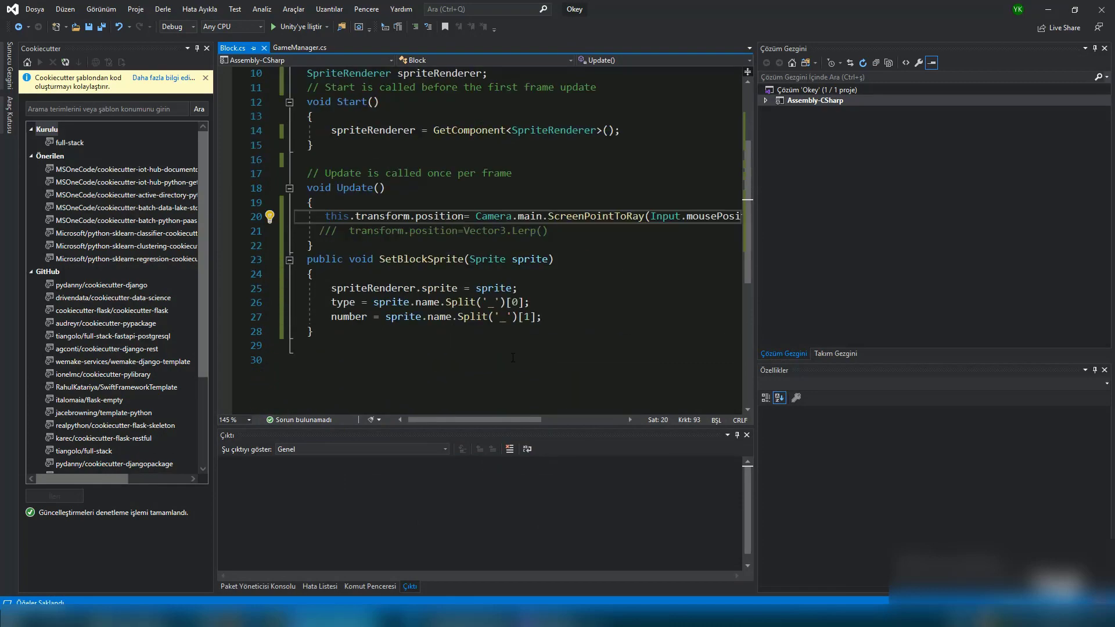
scroll(513, 357, "up", 1)
scroll(513, 358, "right", 3)
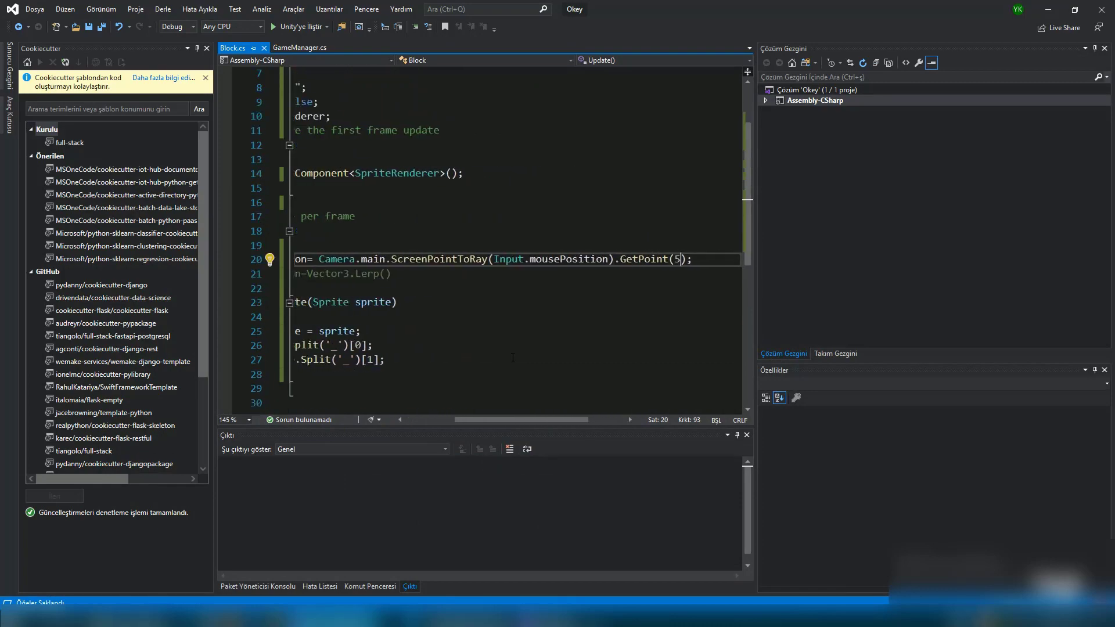